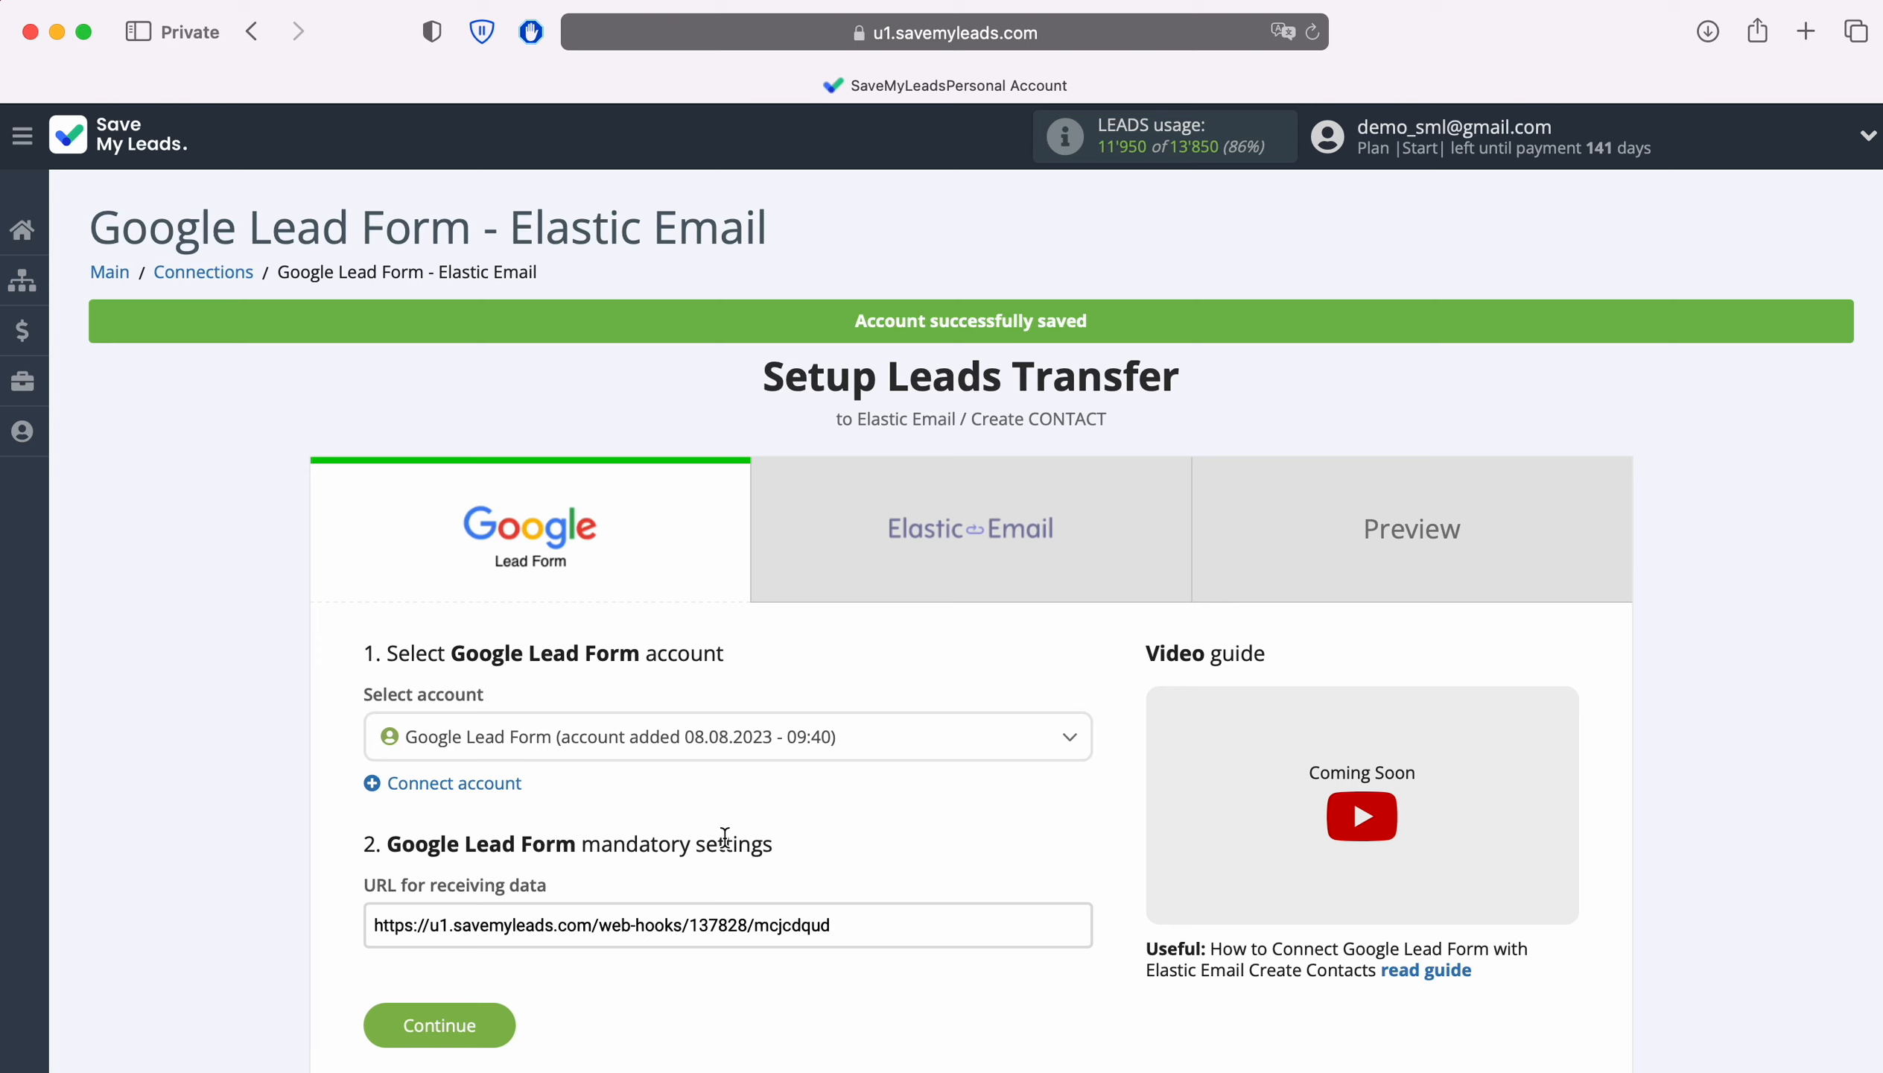
Copy the Google Lead Form URL for receiving data and switch to the lead form assets in Google Ads.
left_click_drag(825, 924, 370, 924)
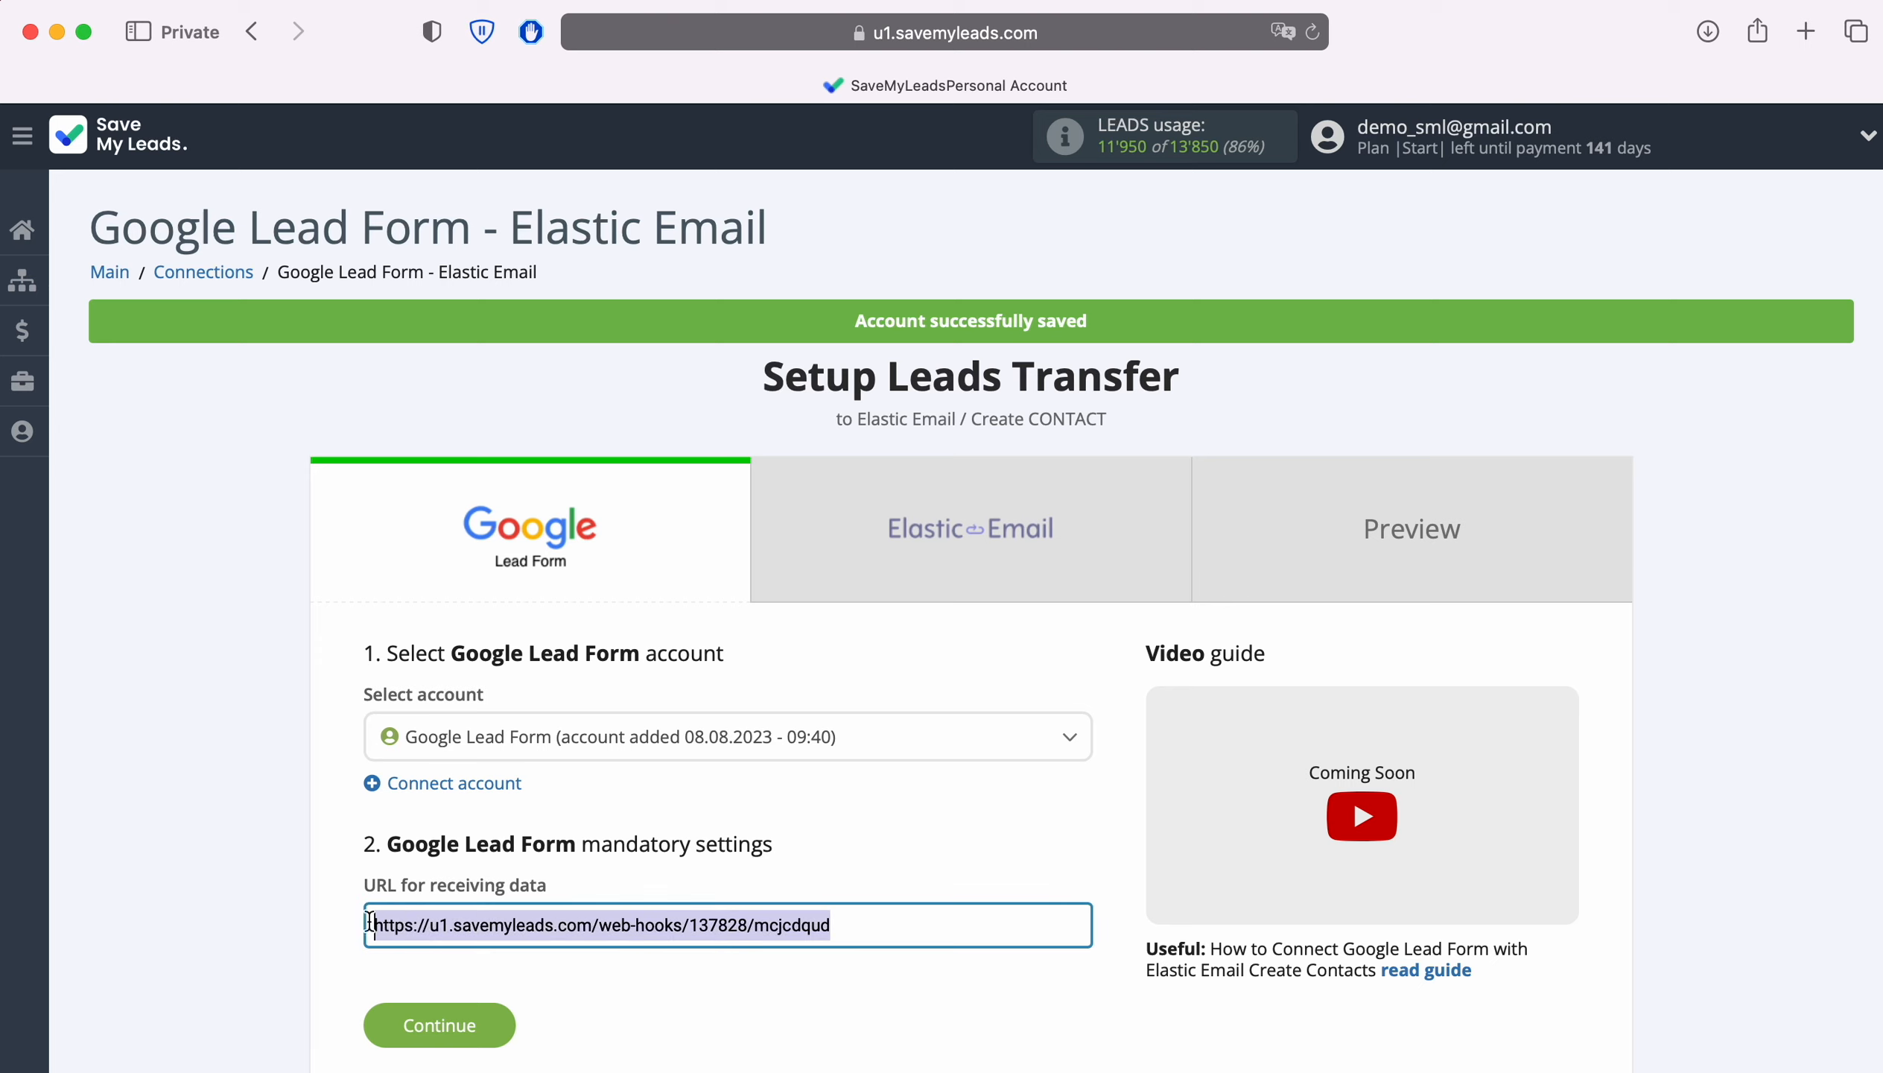
right_click(417, 923)
left_click(484, 768)
key("super+grave")
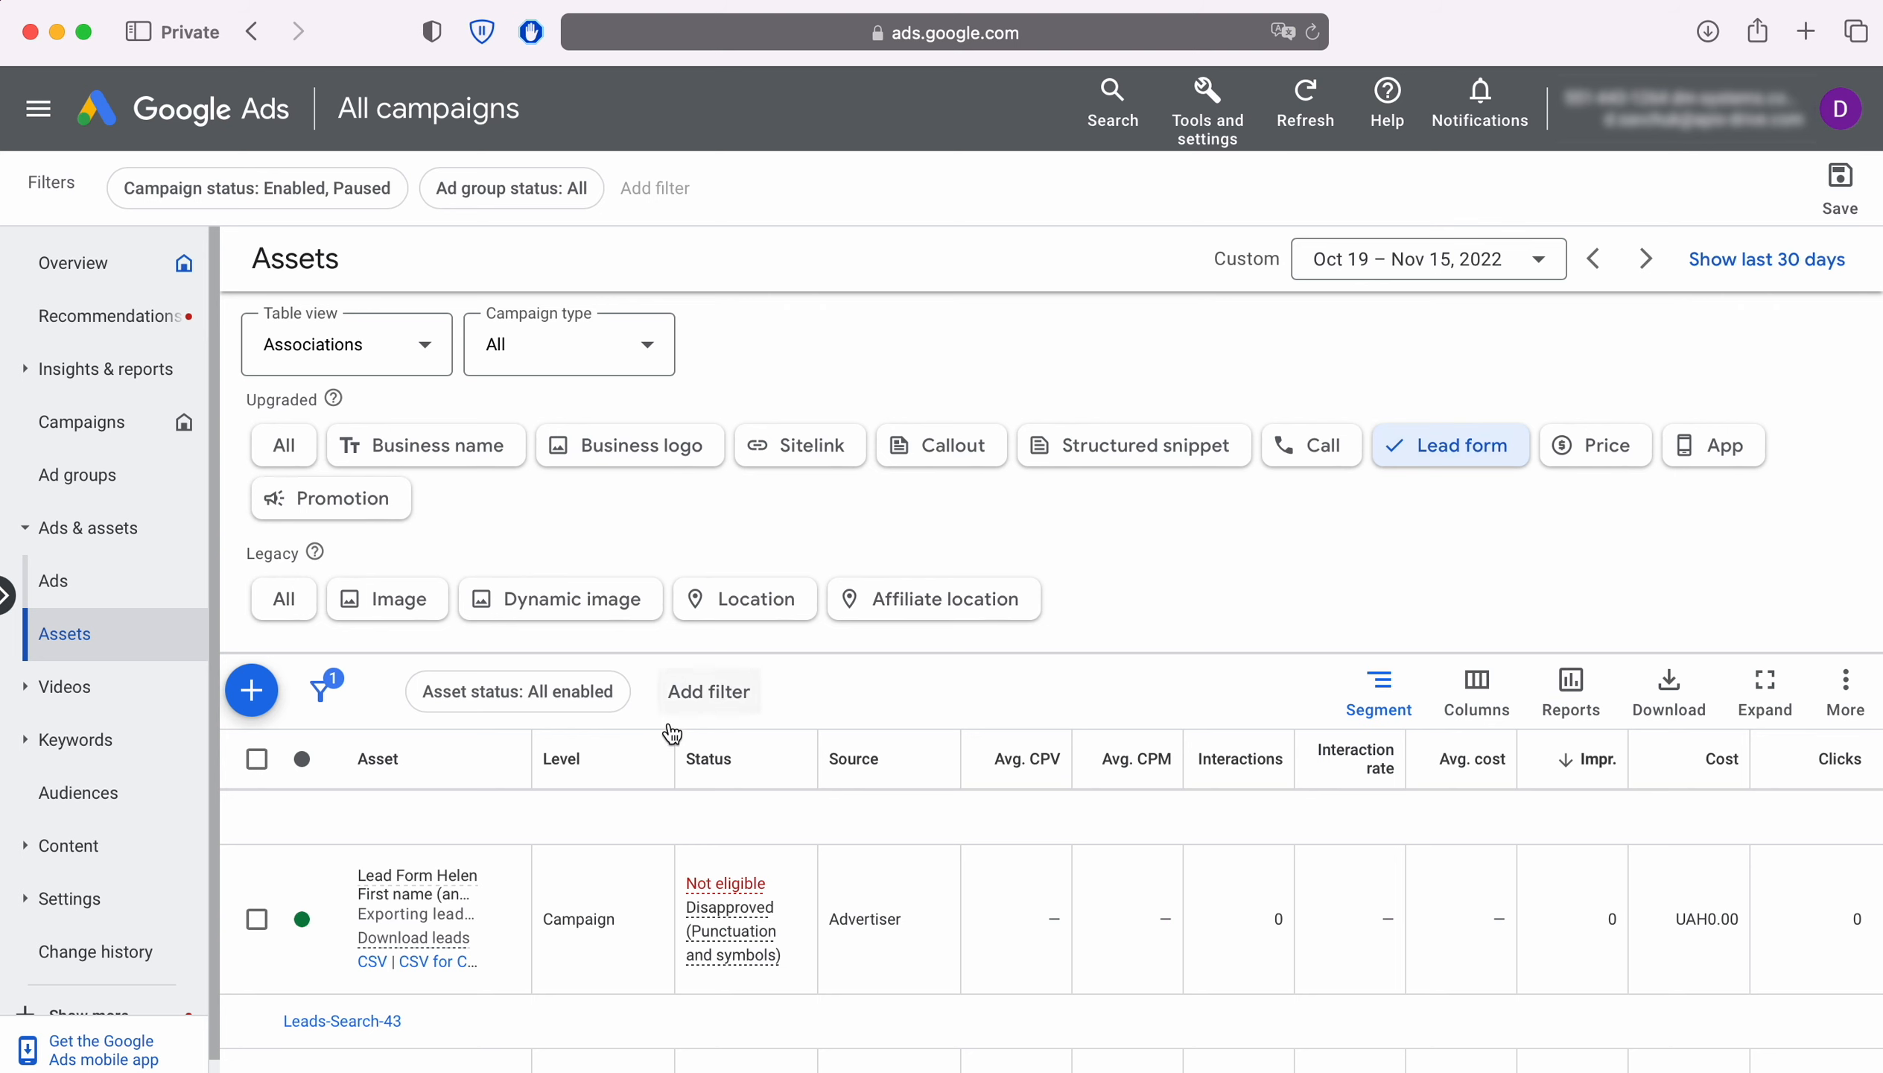
Open the lead form asset that is pending review for editing and expand its other data integration options.
scroll(670, 739, "down", 5)
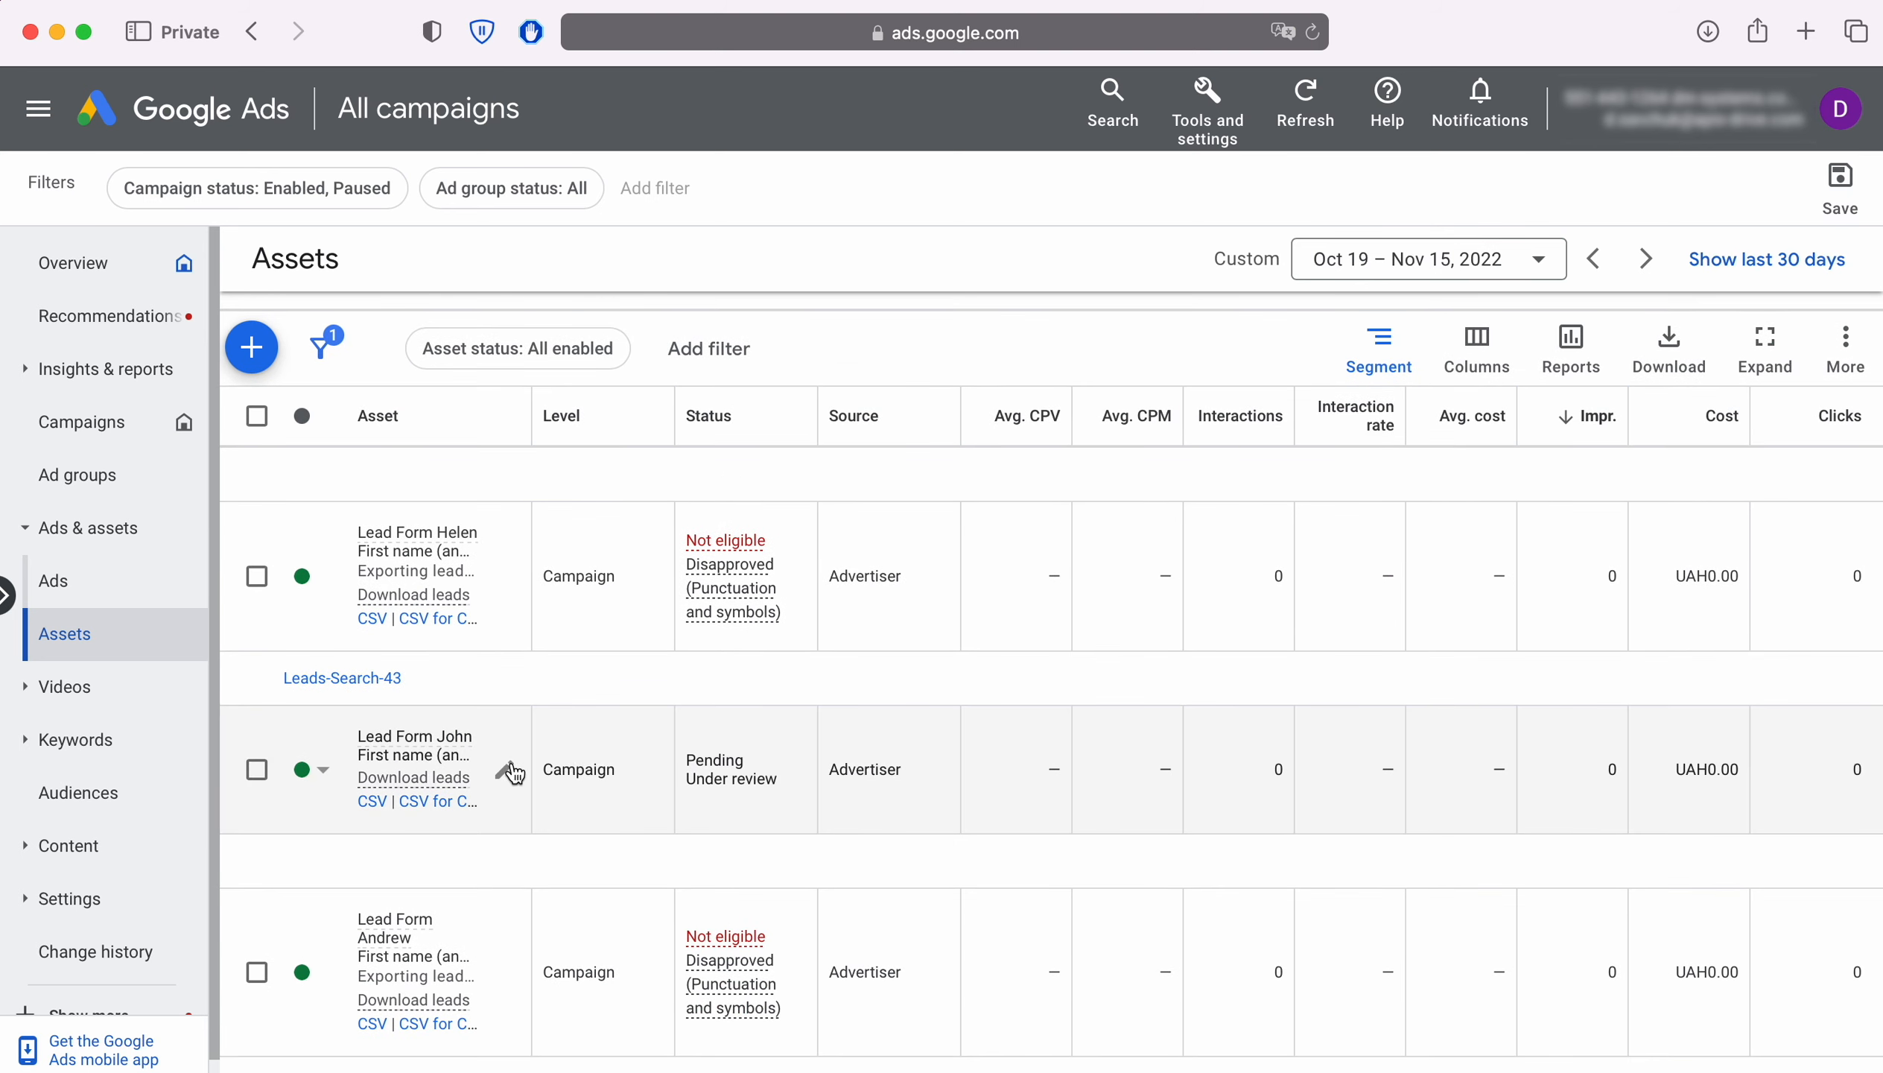
left_click(501, 770)
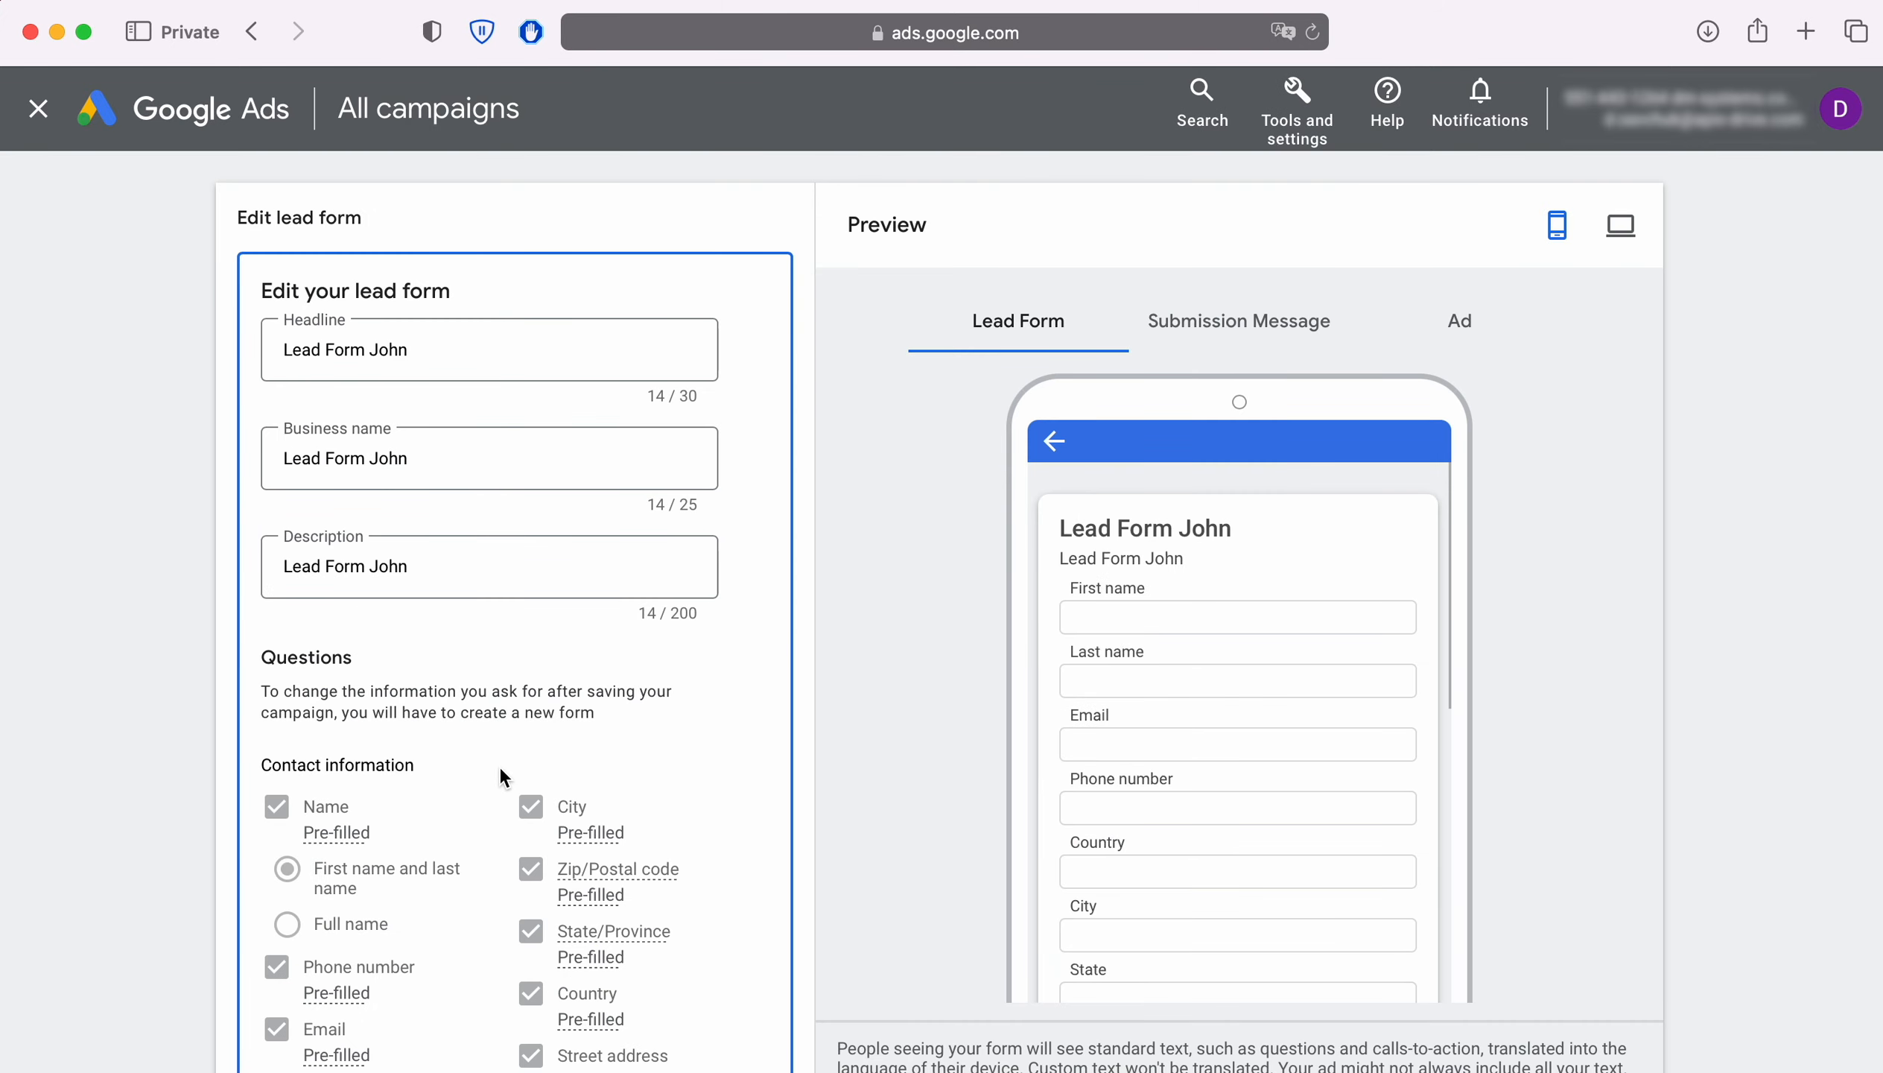
scroll(722, 755, "down", 10)
scroll(731, 747, "down", 15)
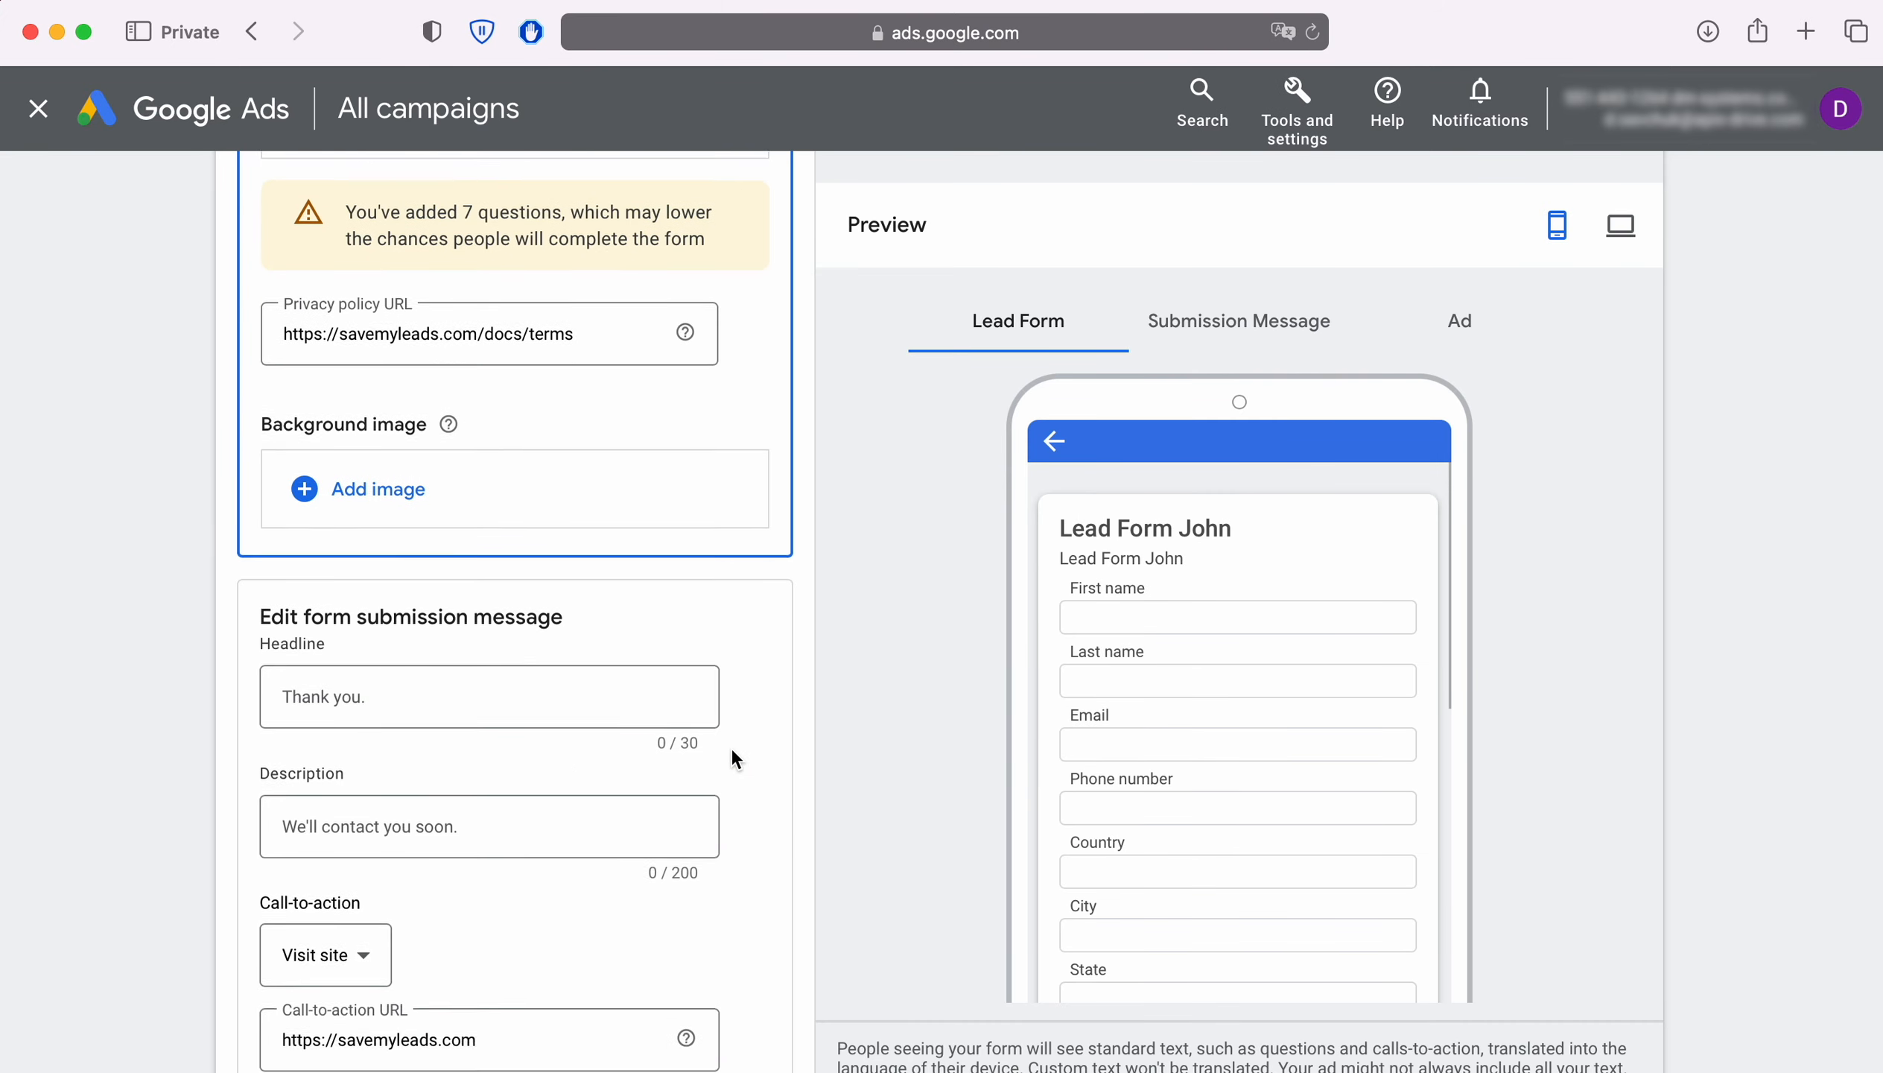
scroll(730, 756, "down", 10)
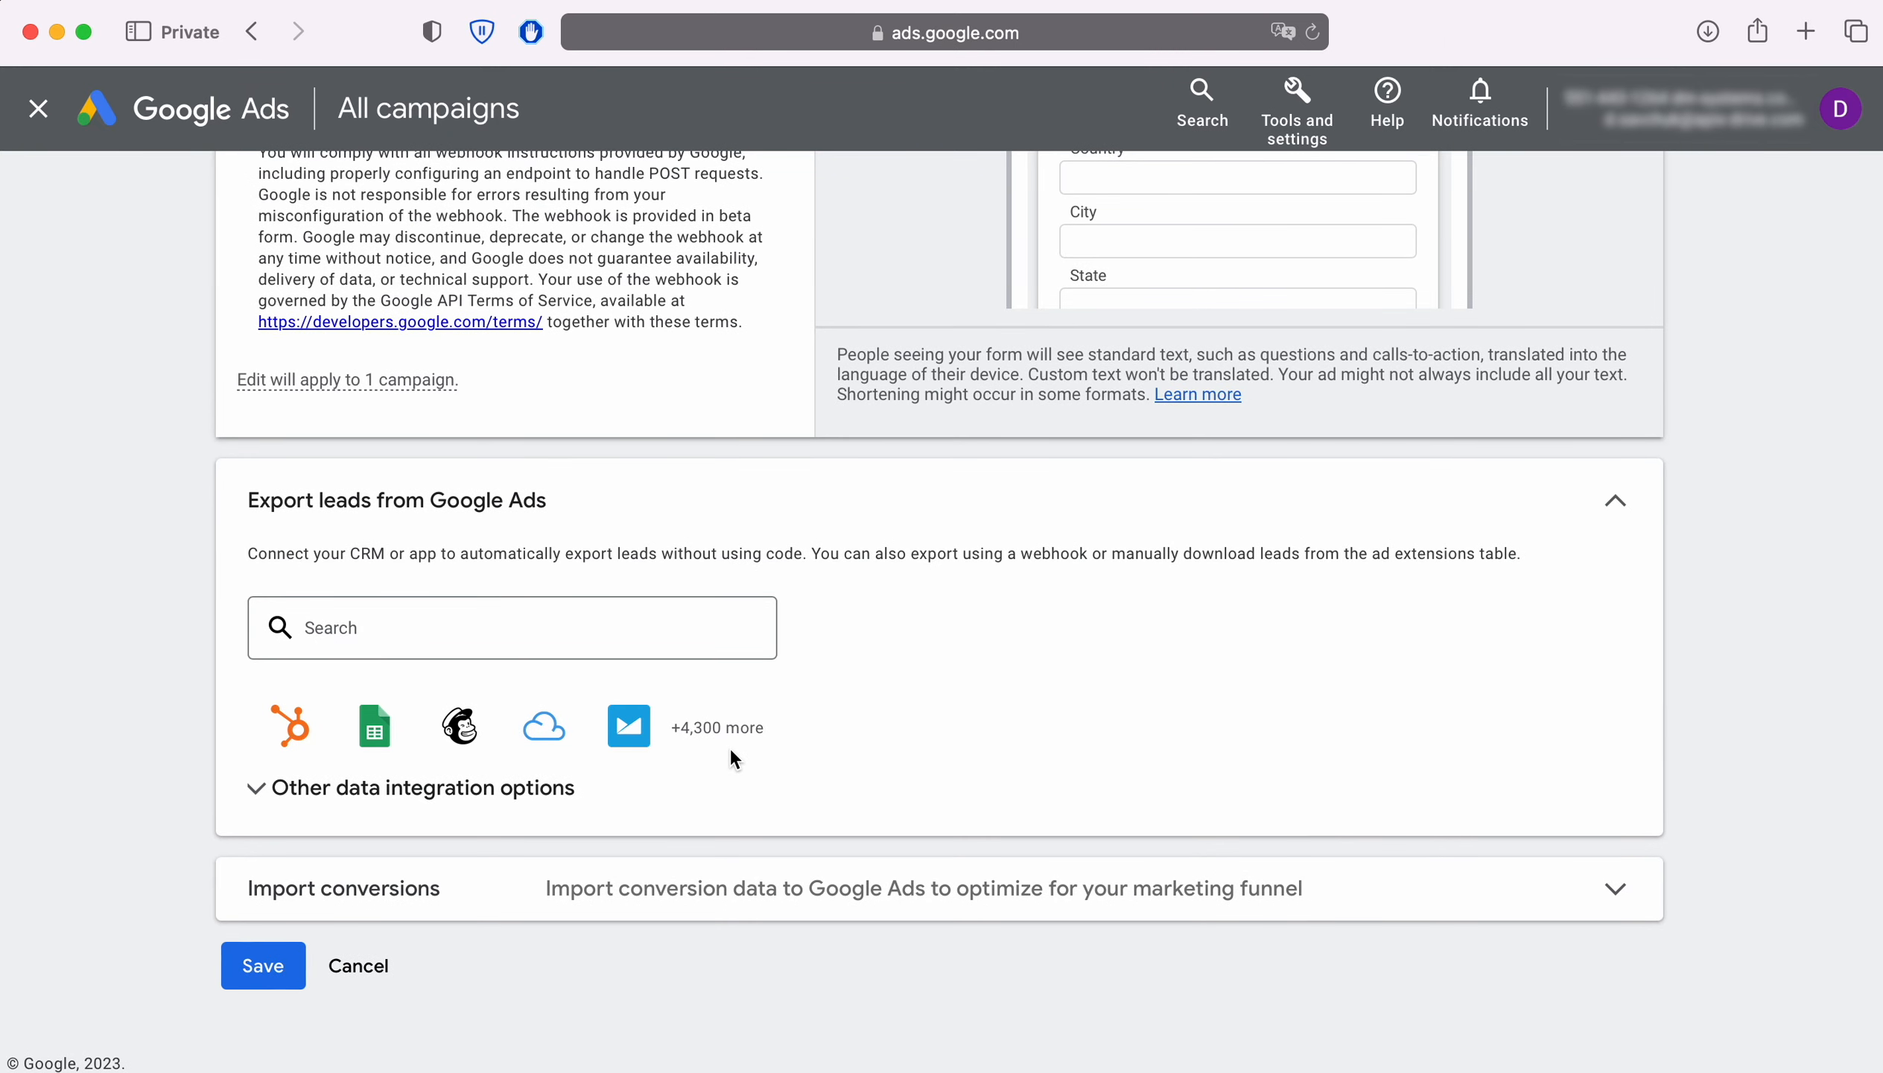
left_click(536, 791)
scroll(593, 776, "down", 5)
scroll(593, 775, "down", 2)
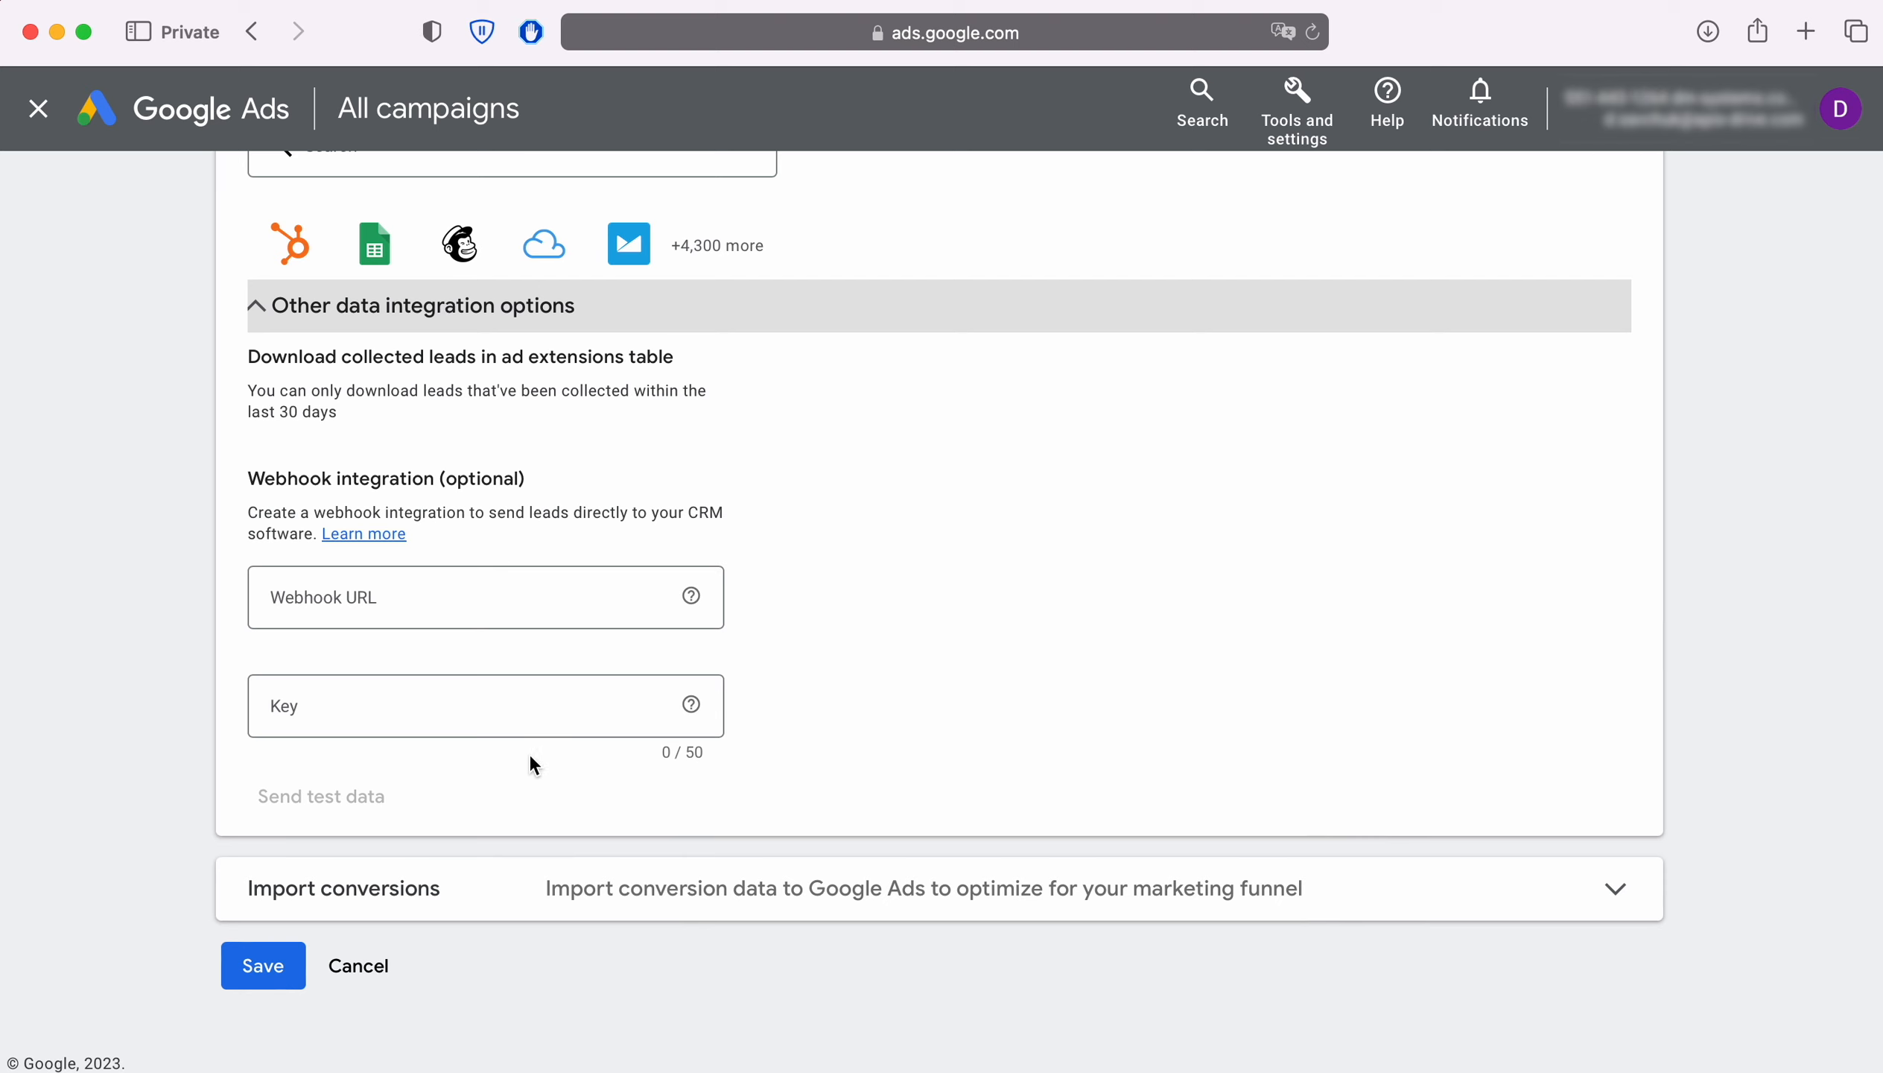
Paste the copied address as the Webhook URL and fill in the webhook key with the URL's final segment.
right_click(374, 608)
left_click(415, 672)
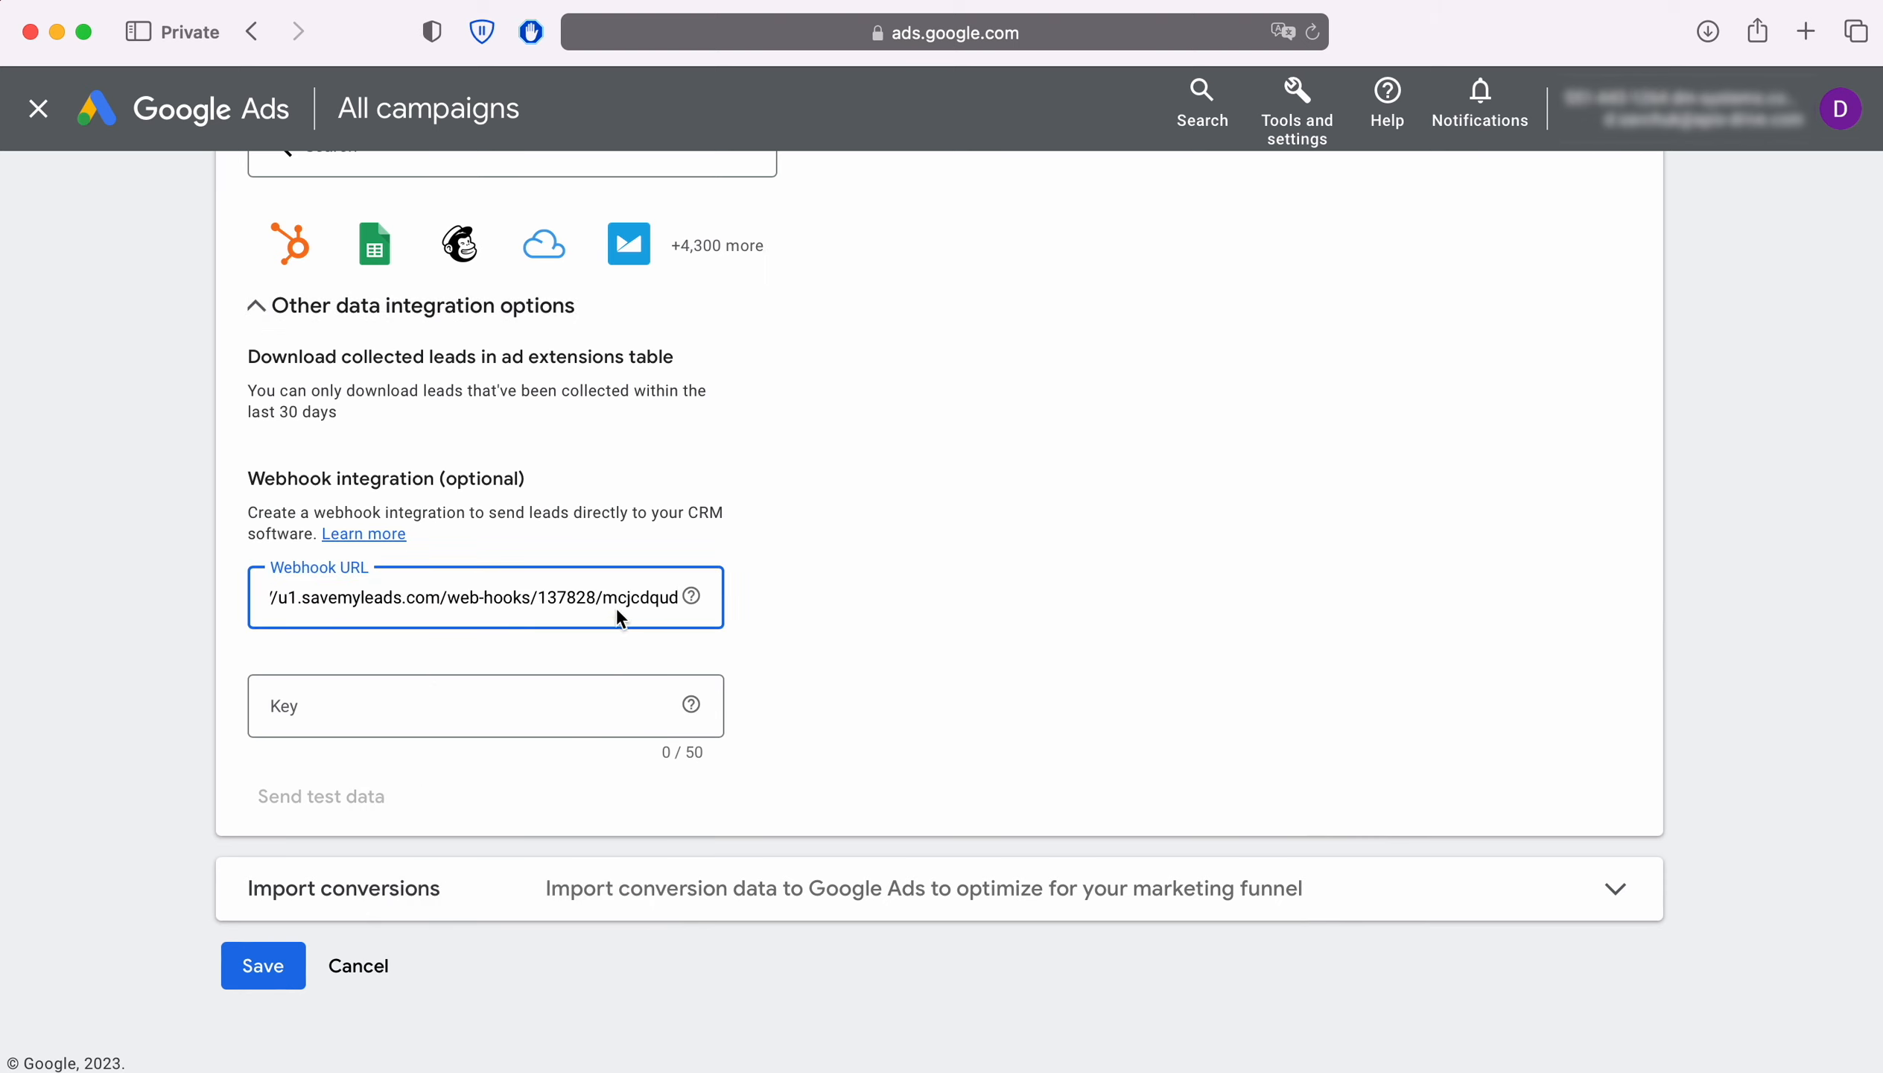
left_click_drag(603, 598, 674, 599)
right_click(673, 599)
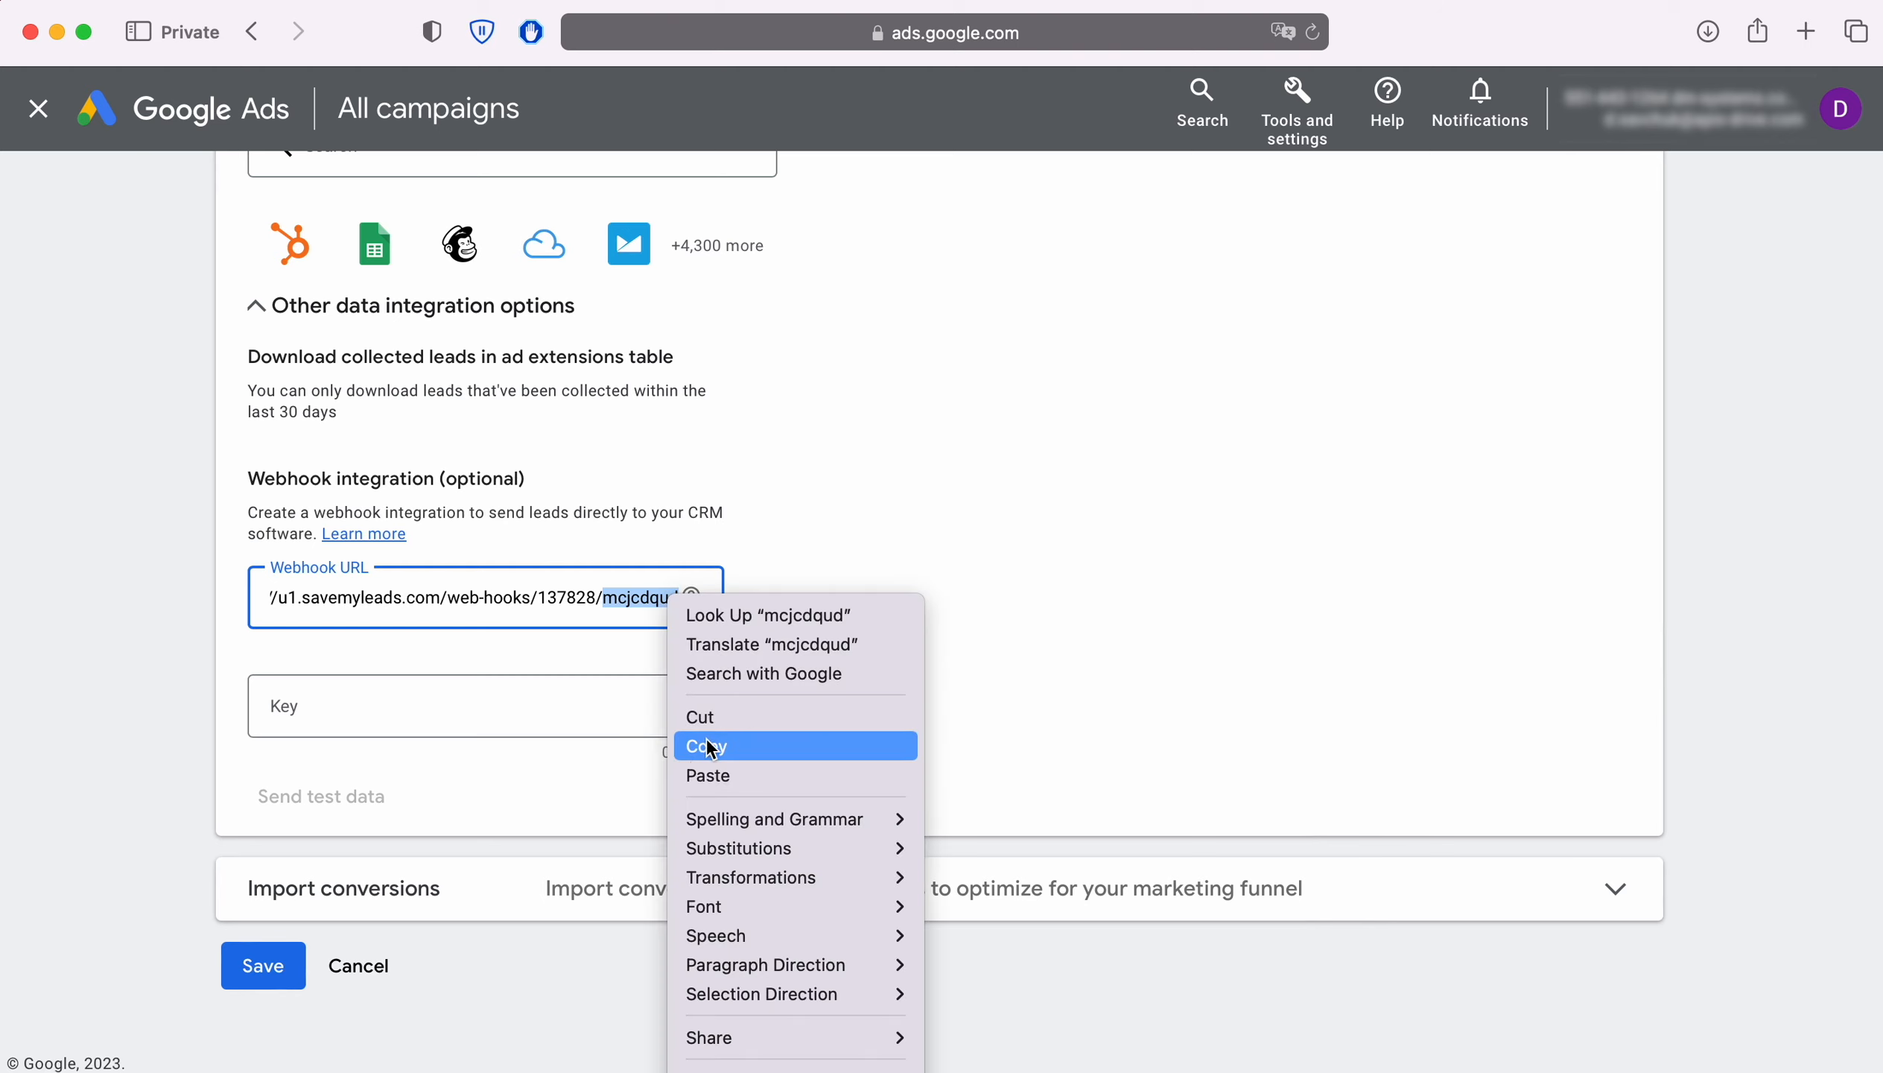
left_click(710, 744)
left_click(378, 729)
right_click(378, 728)
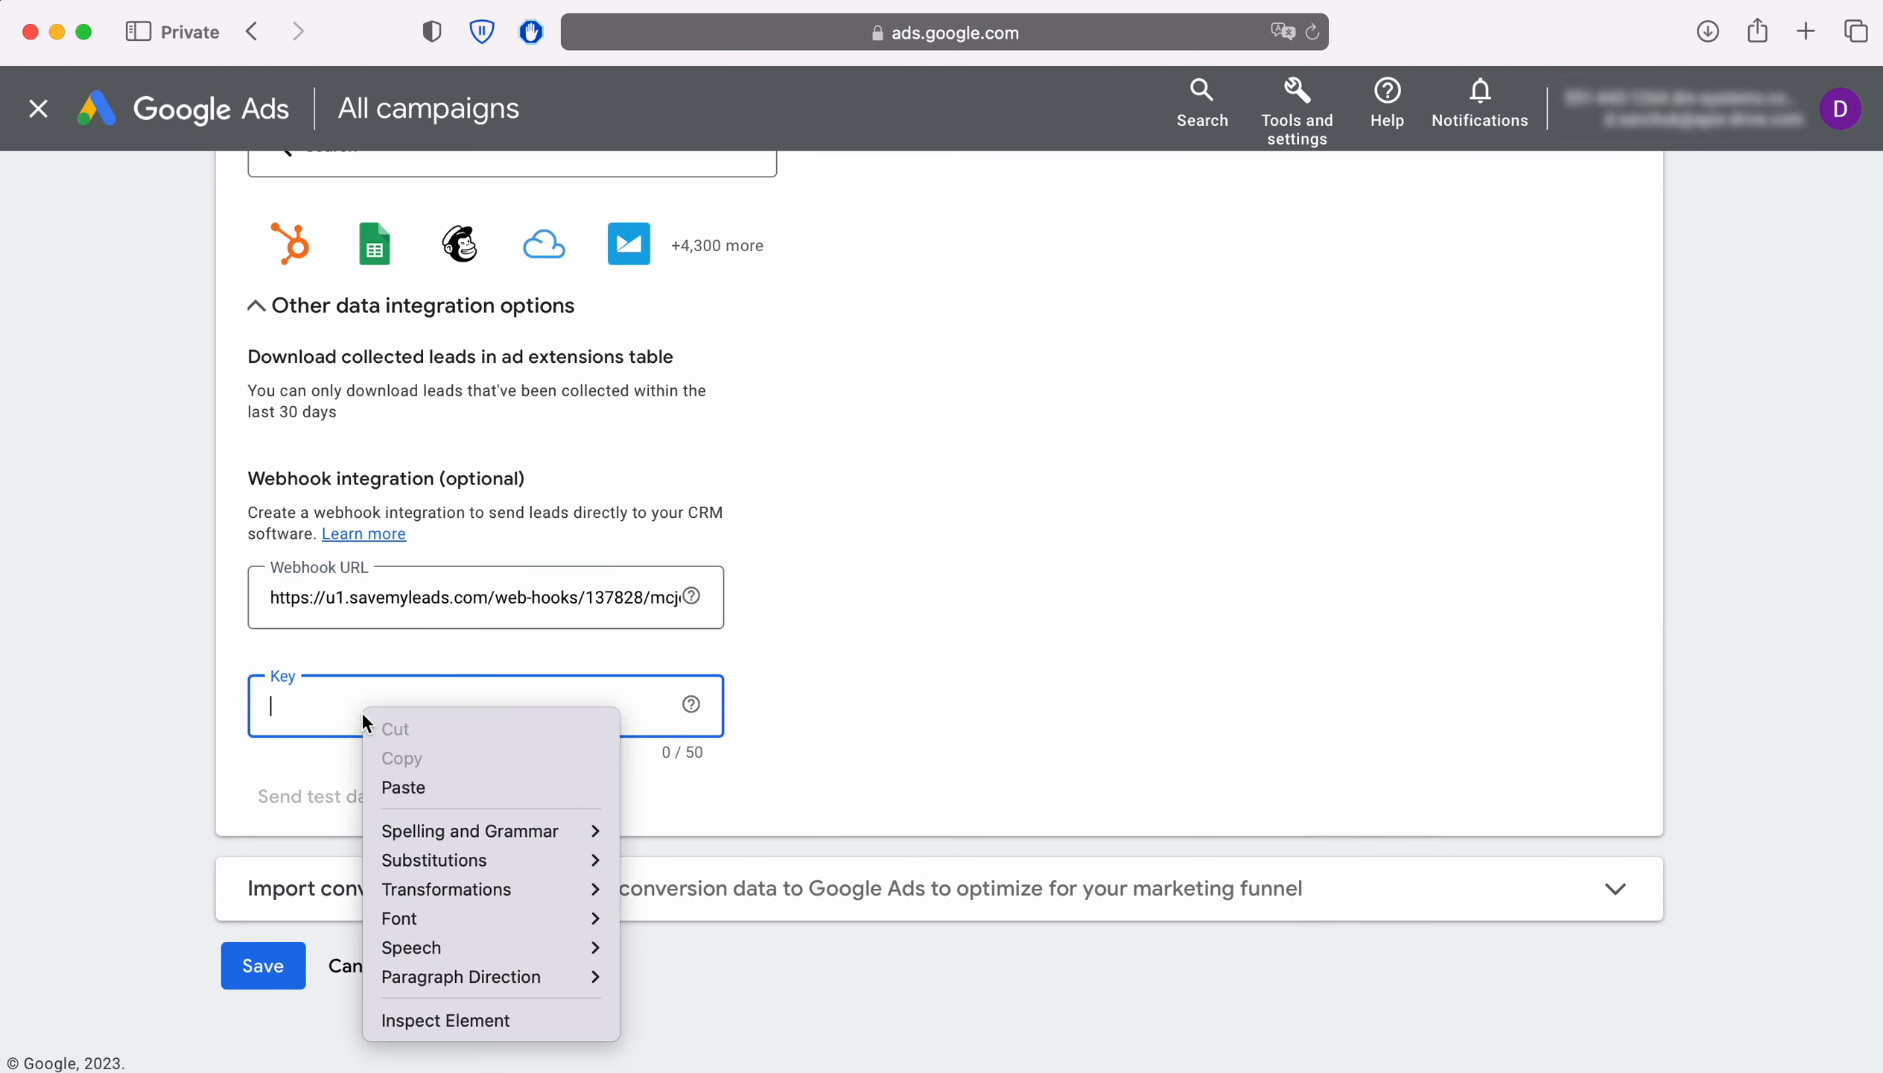
left_click(408, 781)
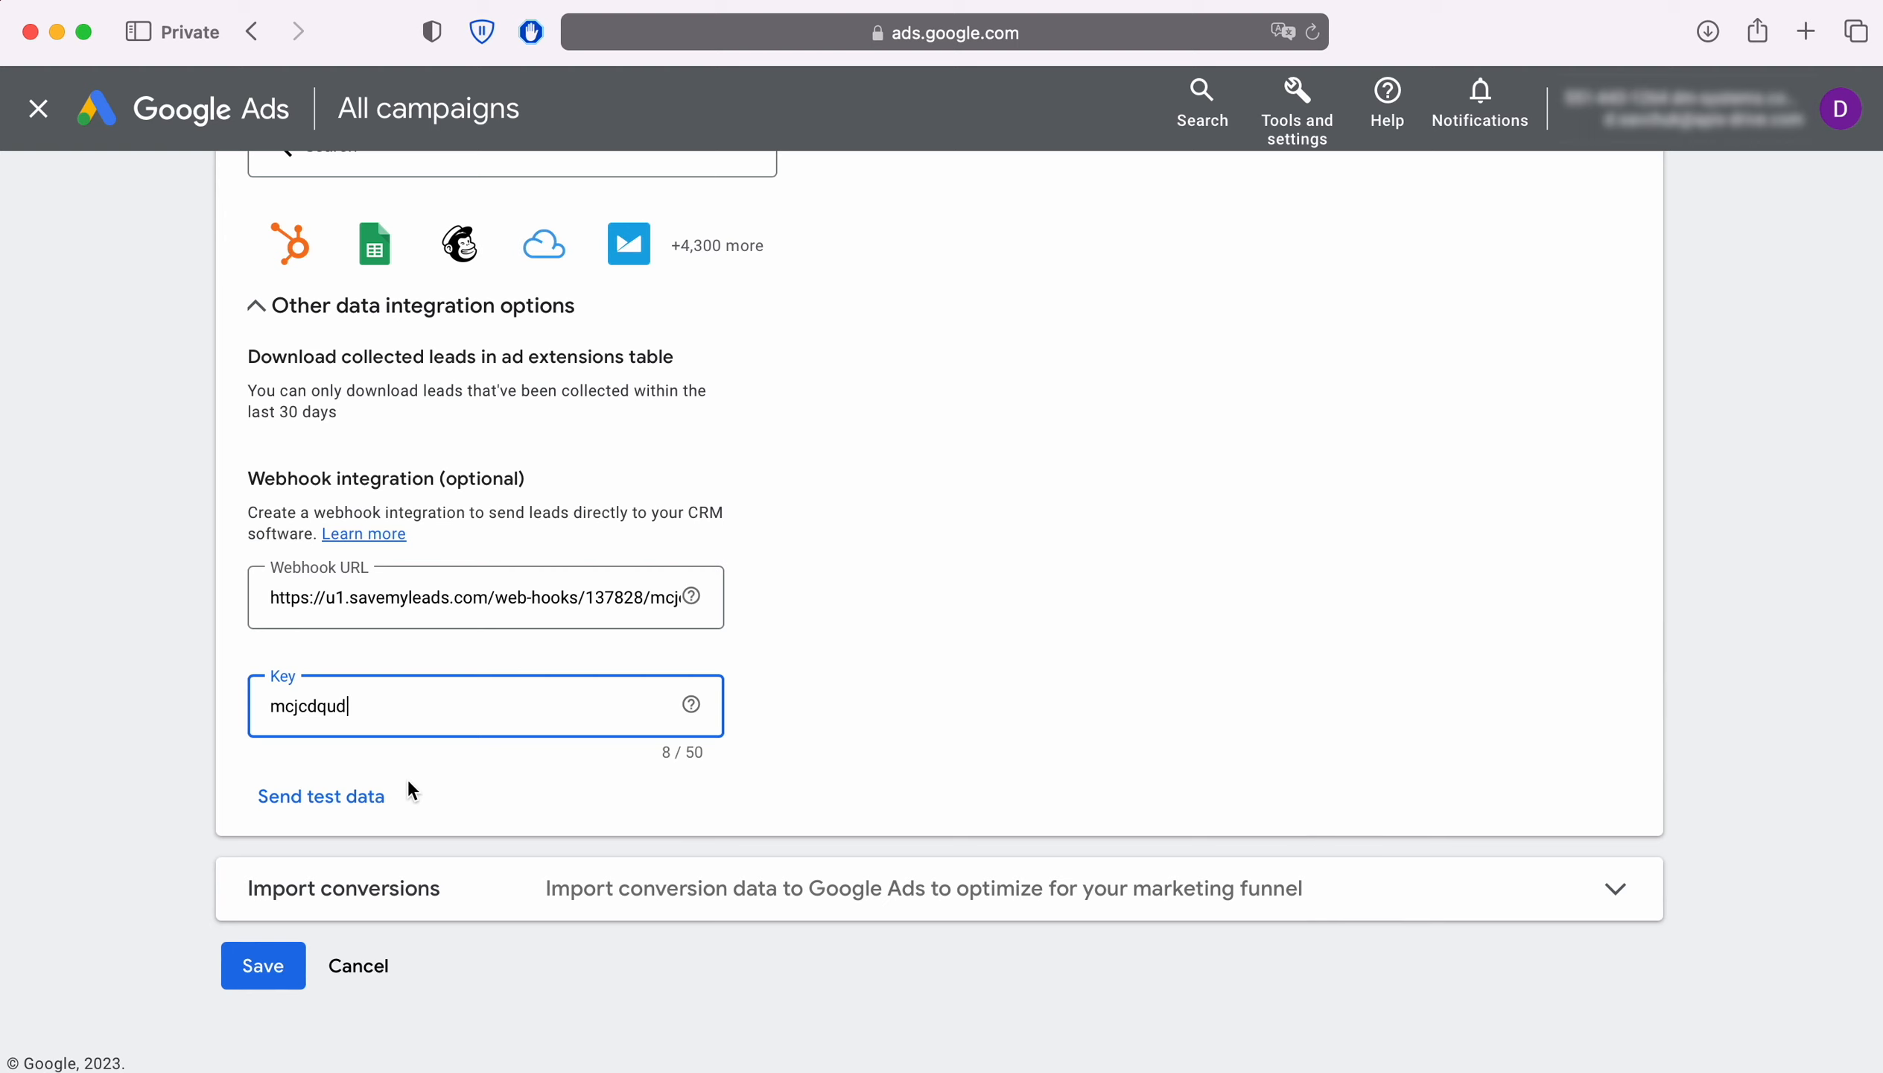
Send test data to the webhook and save the lead form.
left_click(319, 794)
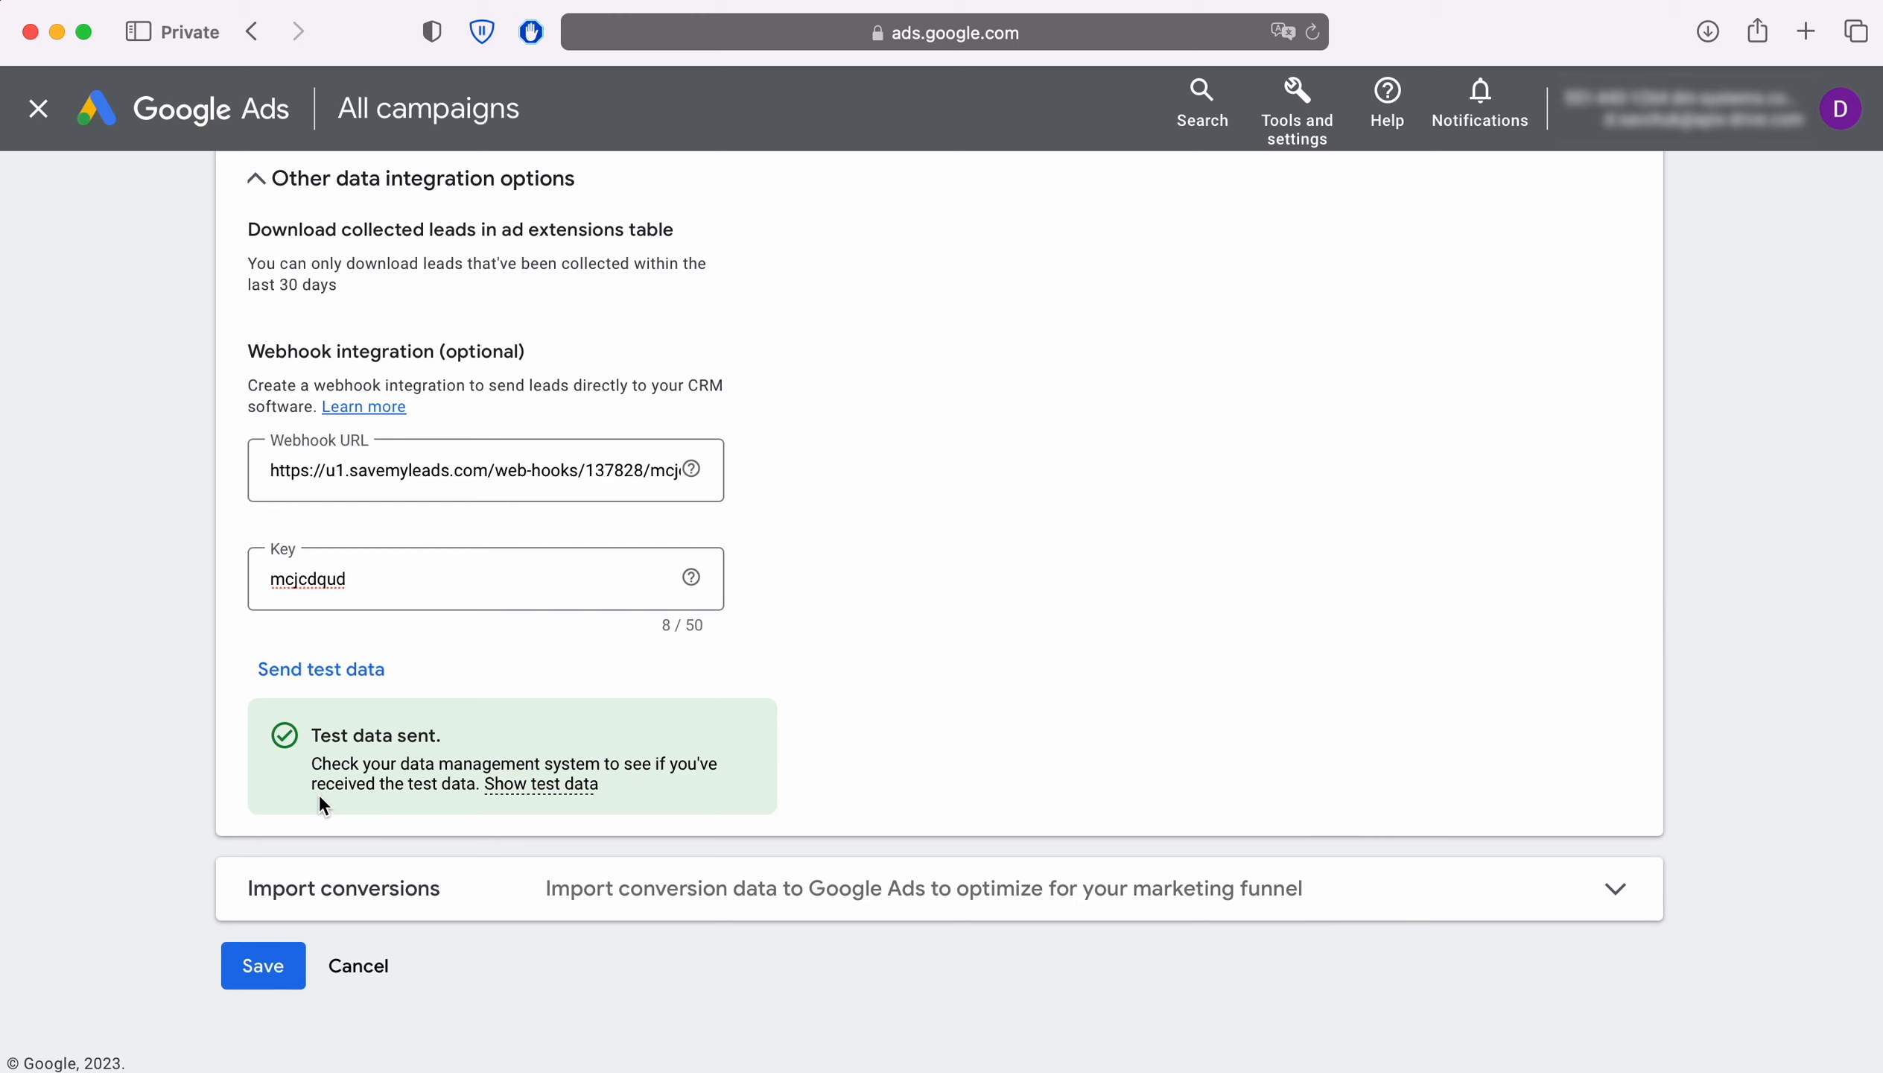
left_click(261, 964)
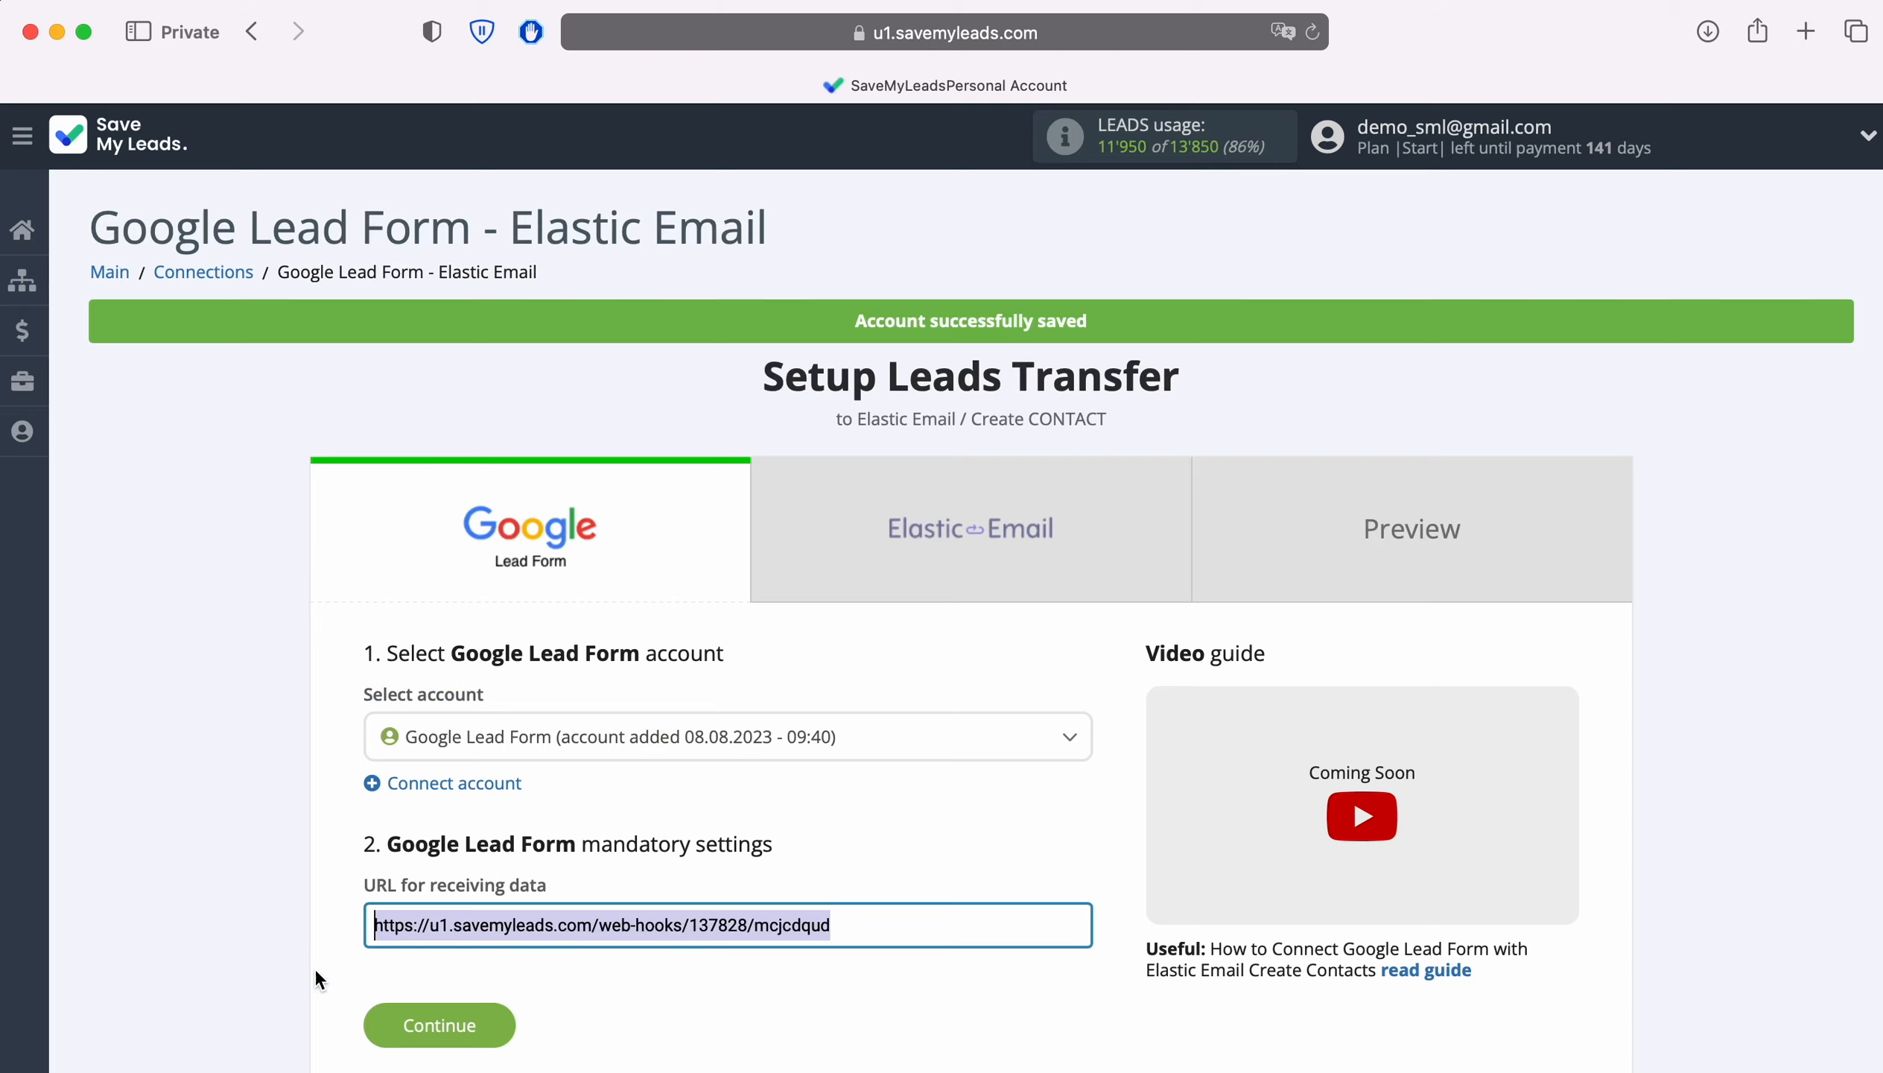
Switch to SaveMyLeads, continue to the Elastic Email stage and start connecting an Elastic Email account.
left_click(504, 1022)
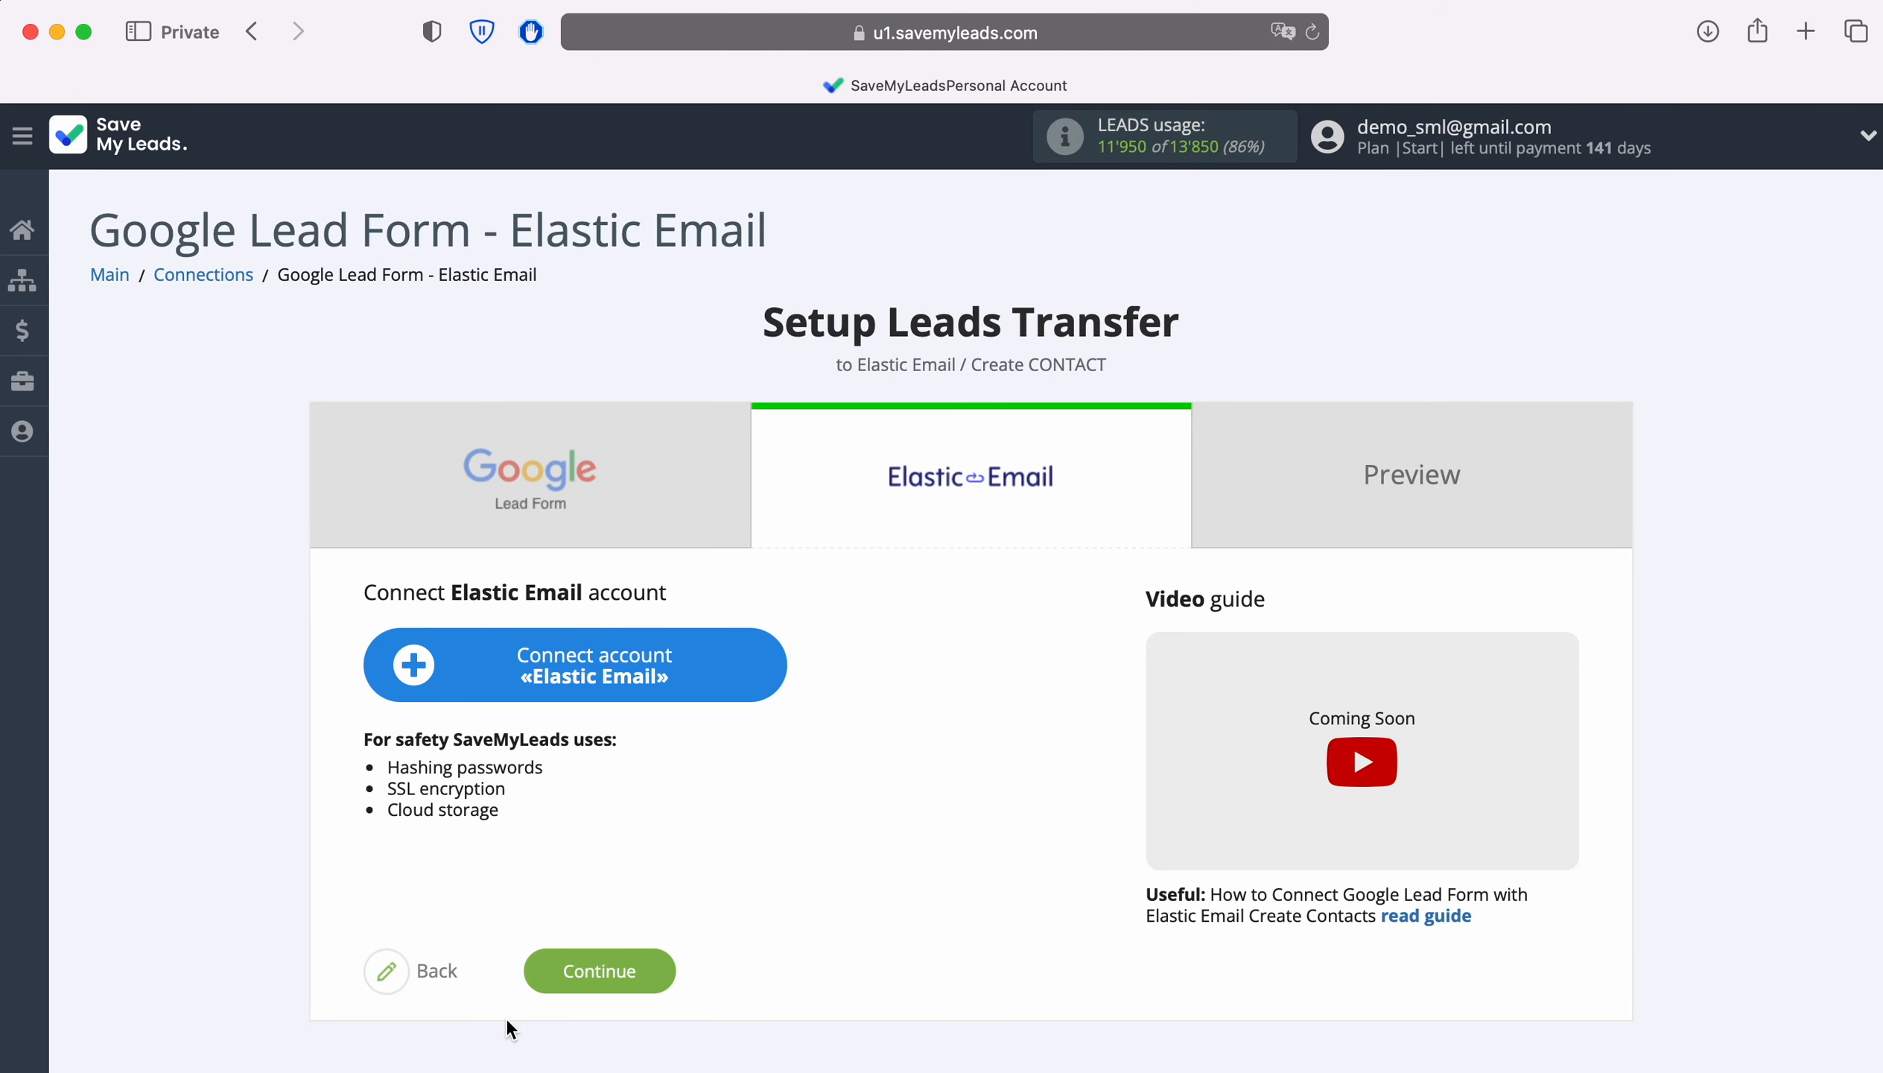
left_click(763, 668)
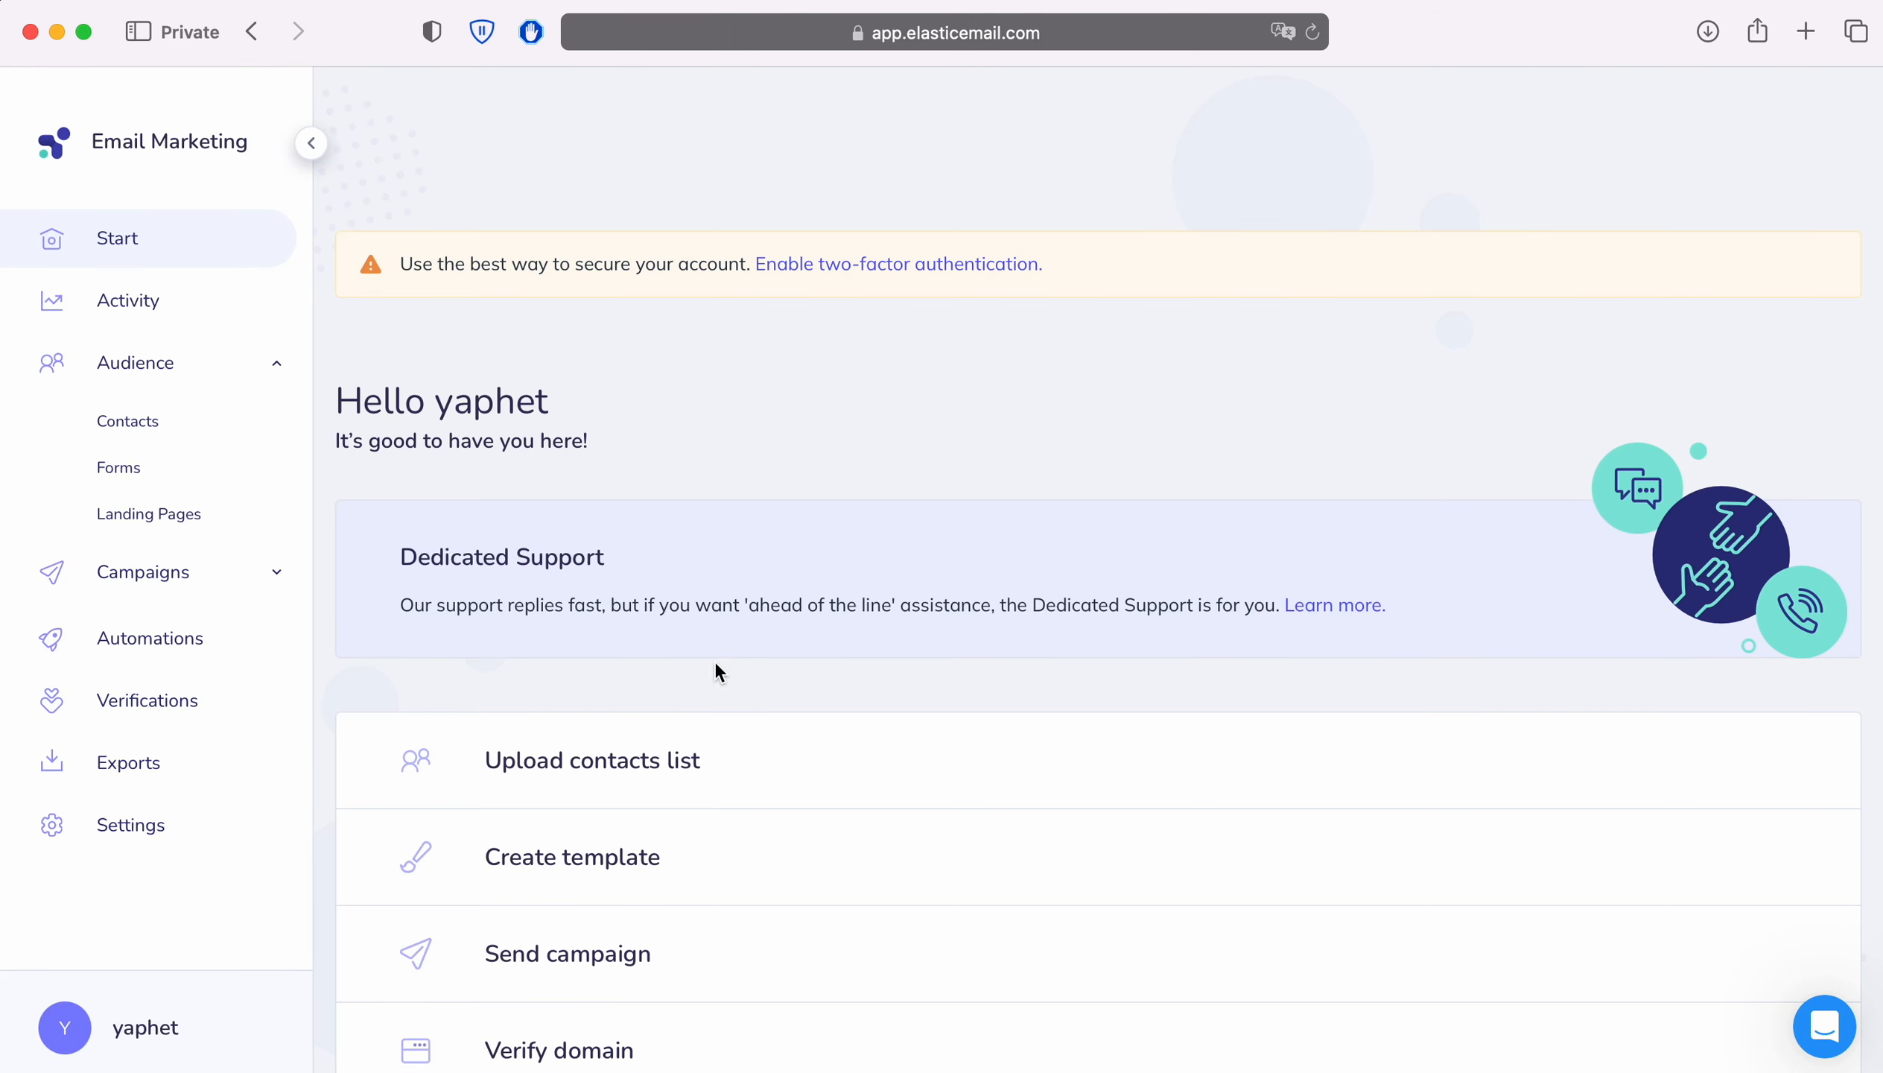
Switch to Elastic Email and create an API key named SaveMyLeads with Full access permissions.
left_click(150, 829)
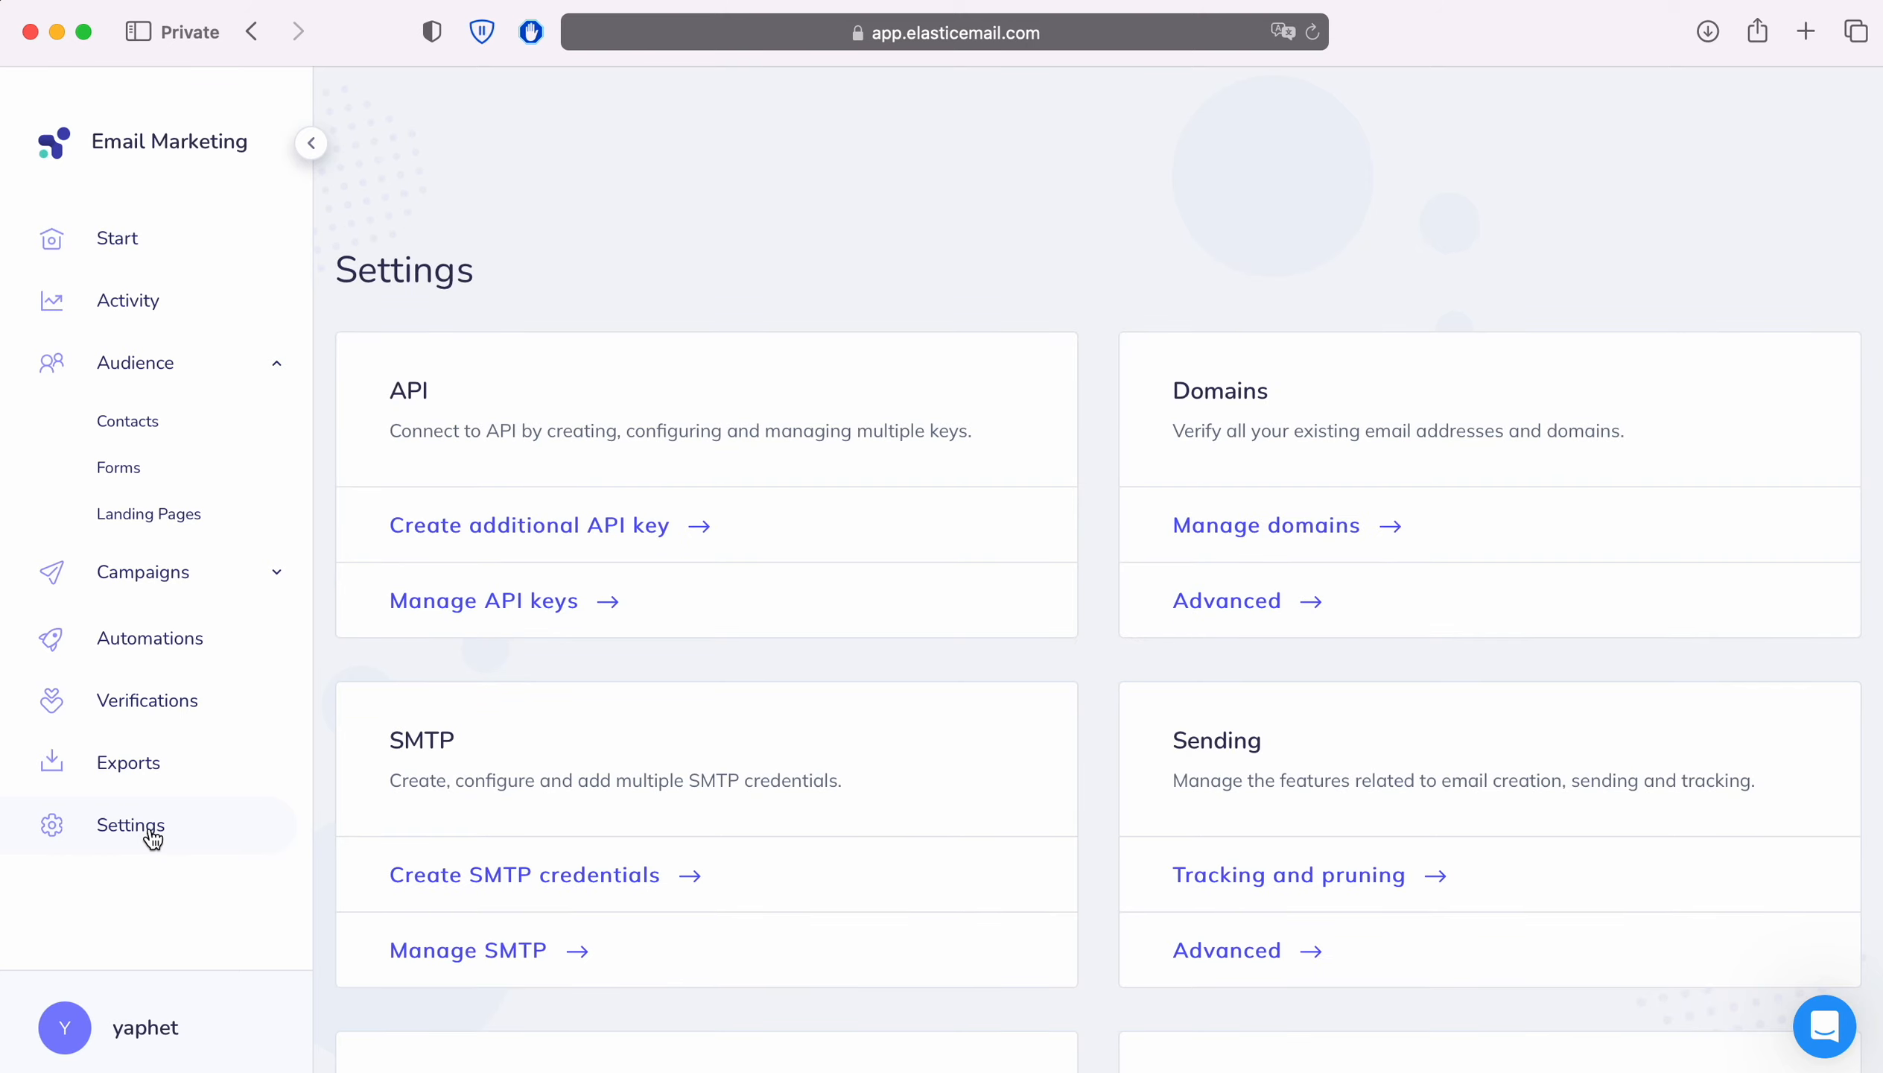
left_click(529, 610)
left_click(1603, 280)
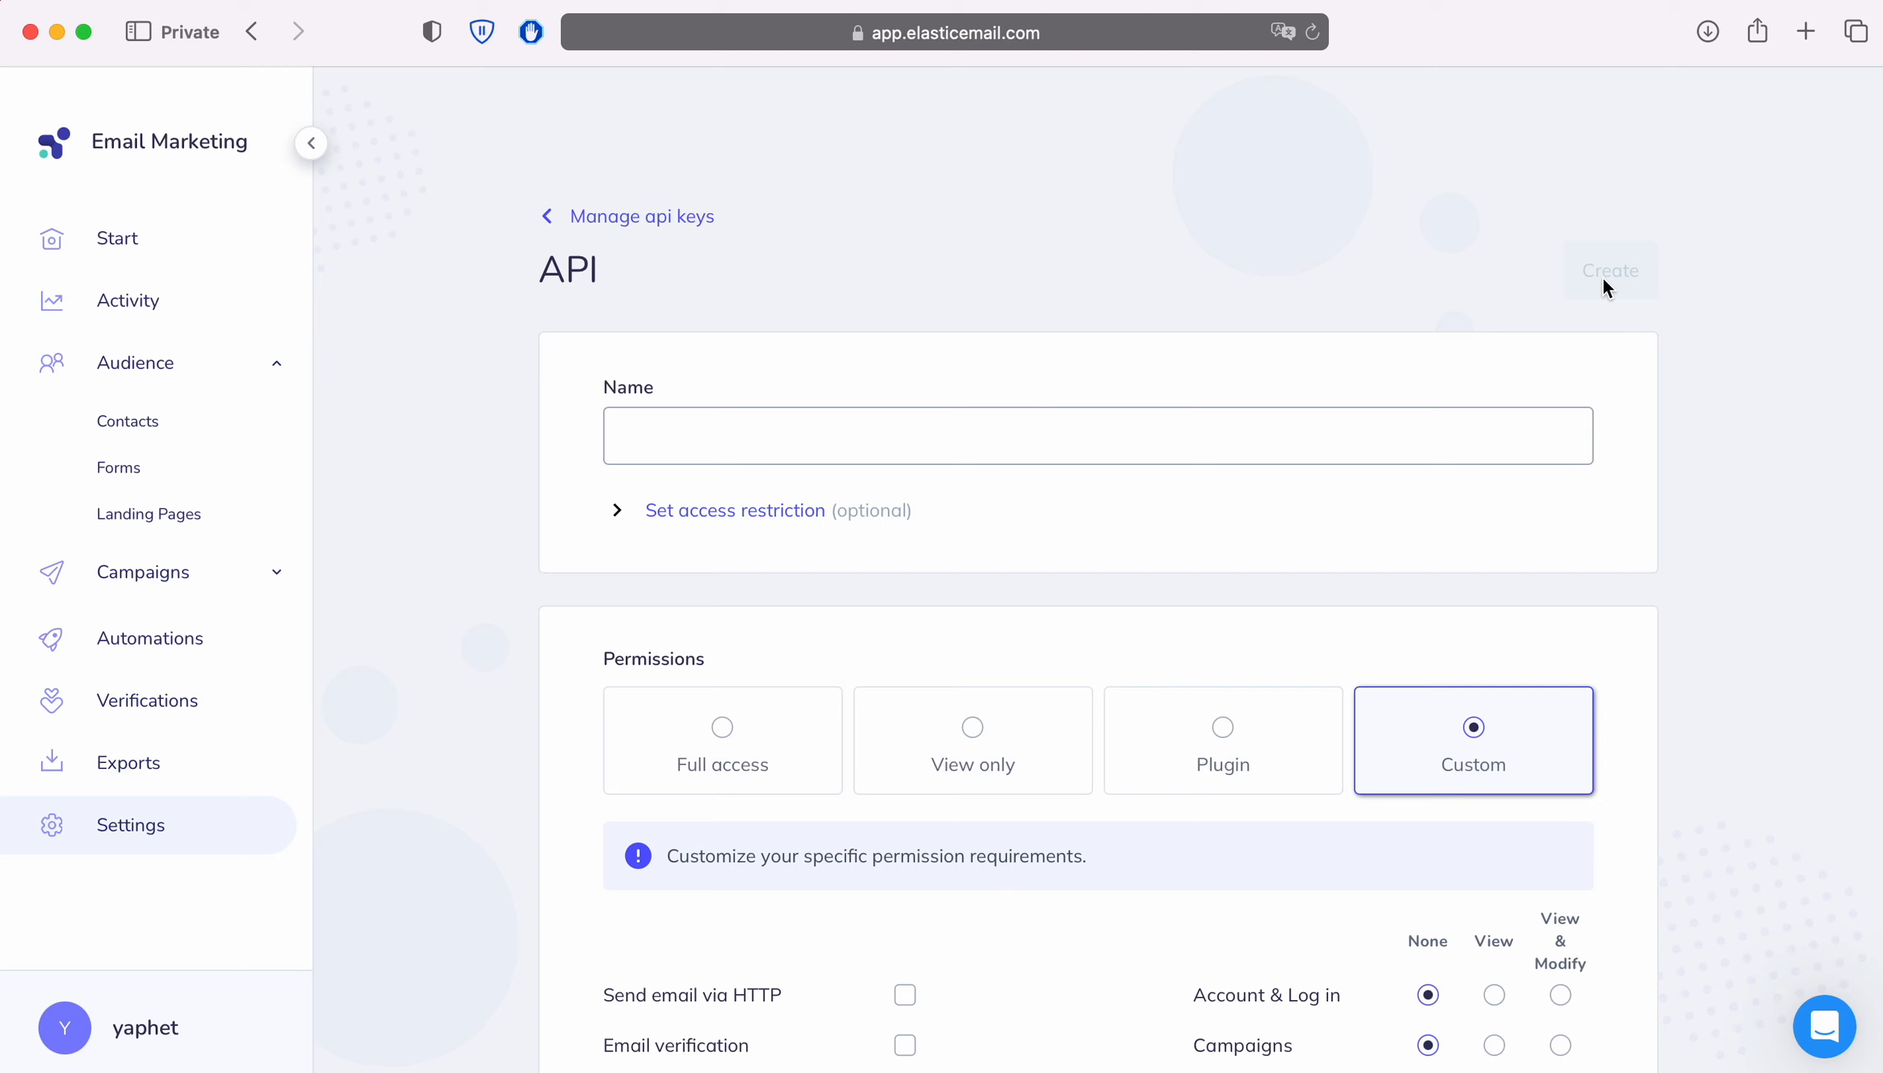
left_click(929, 444)
type("SaveMyLeads")
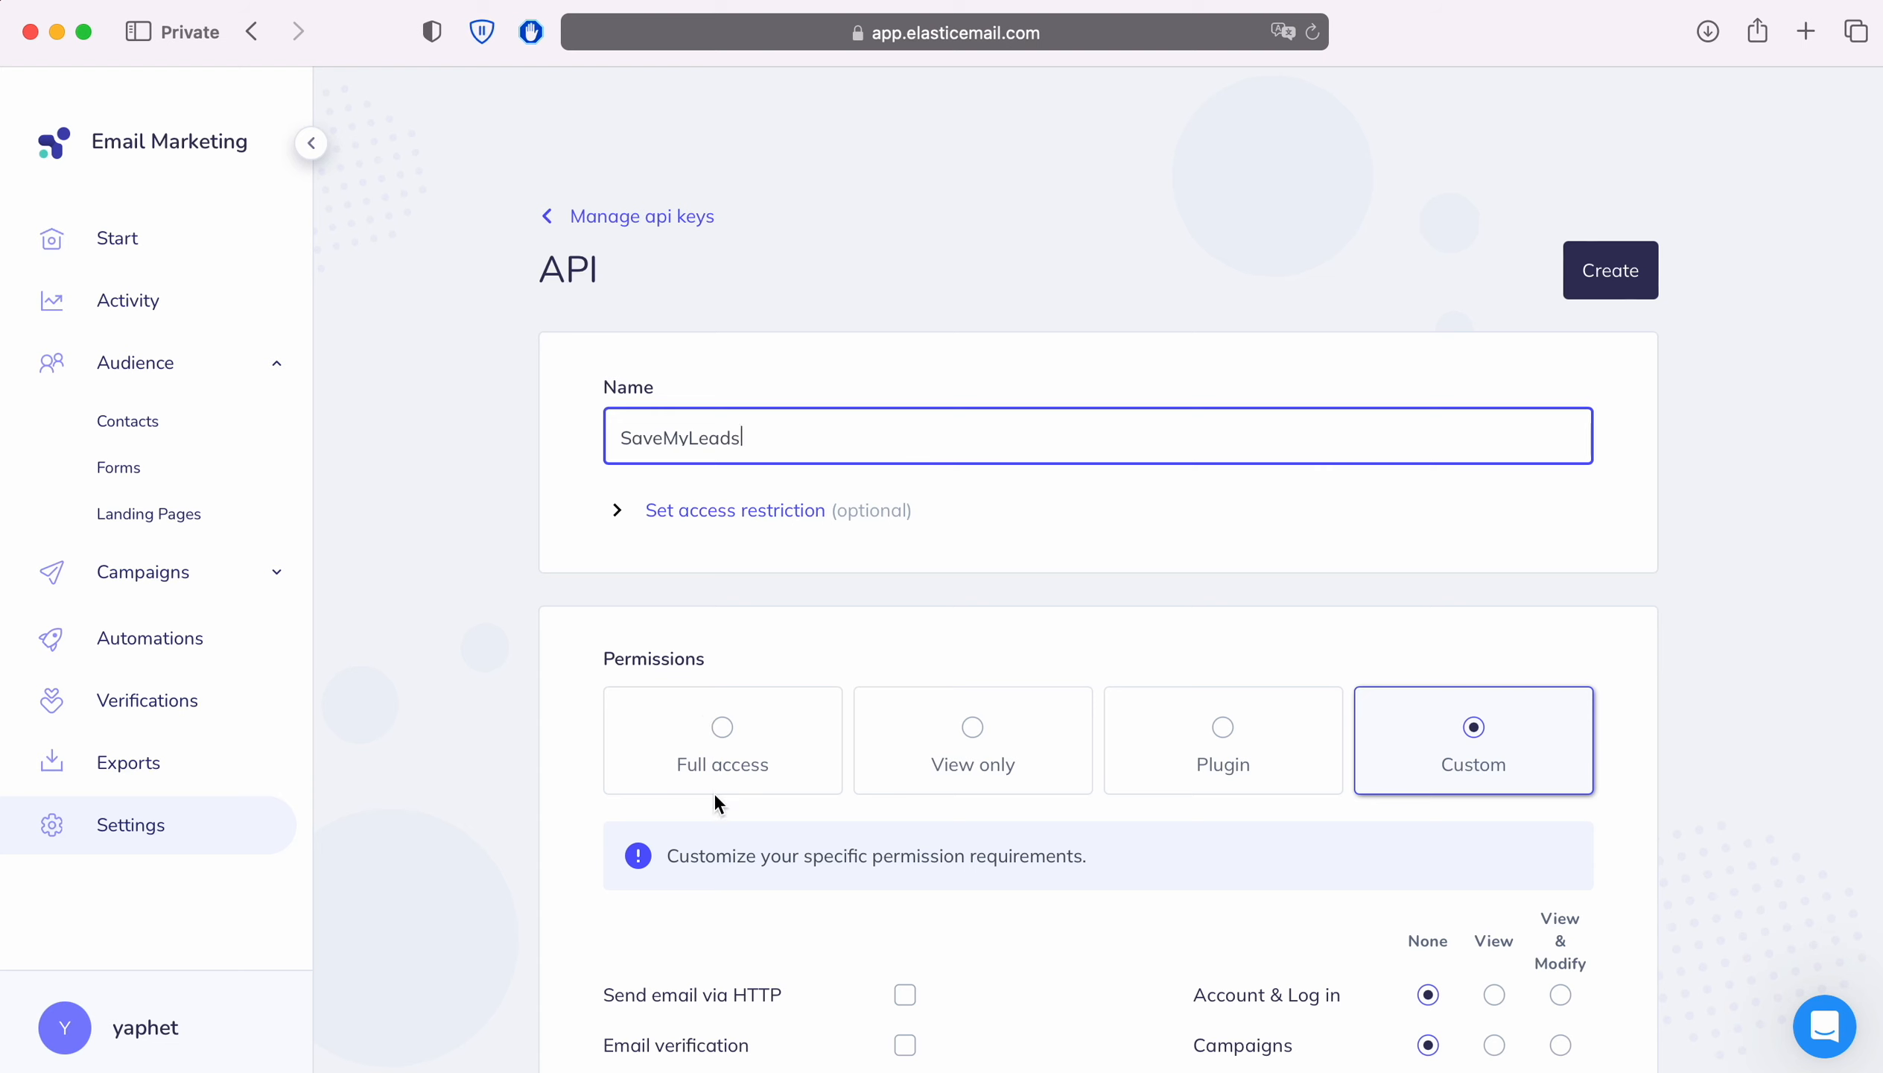
left_click(721, 728)
scroll(1703, 713, "down", 7)
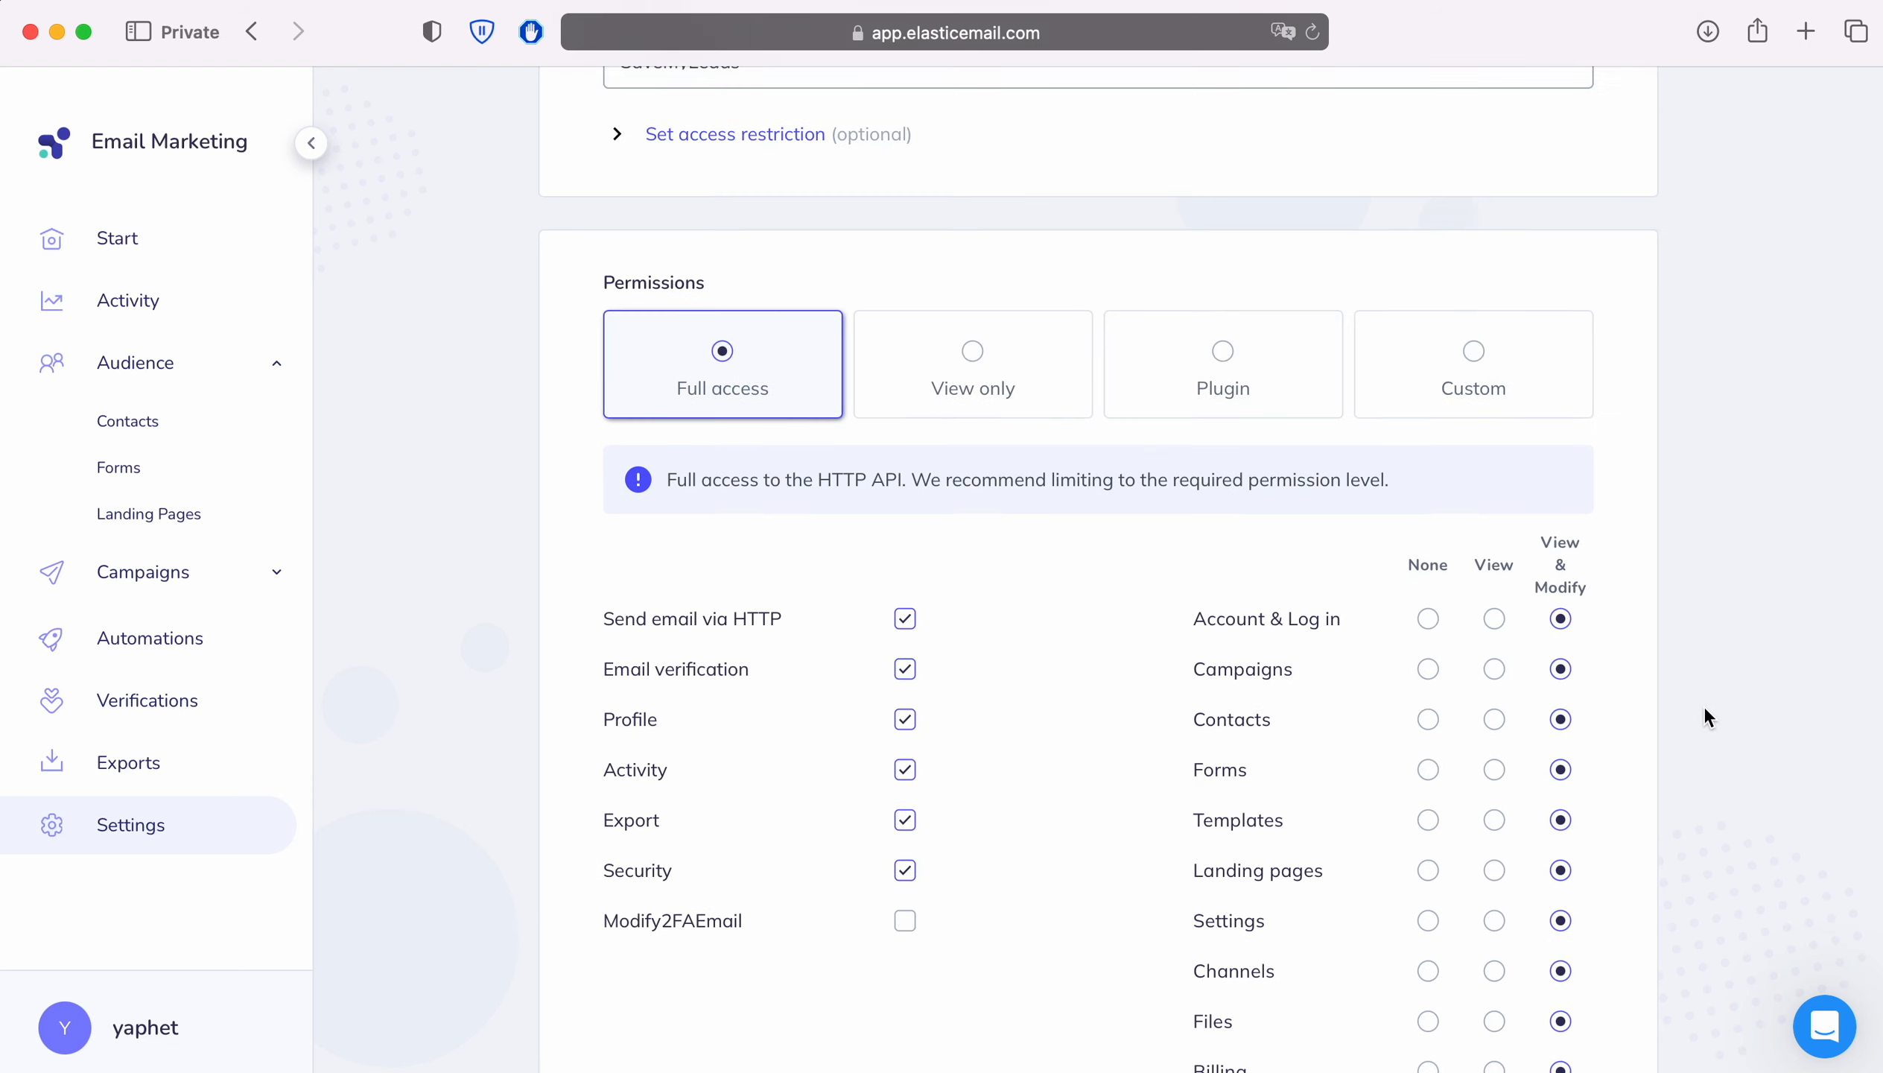
scroll(1704, 705, "up", 7)
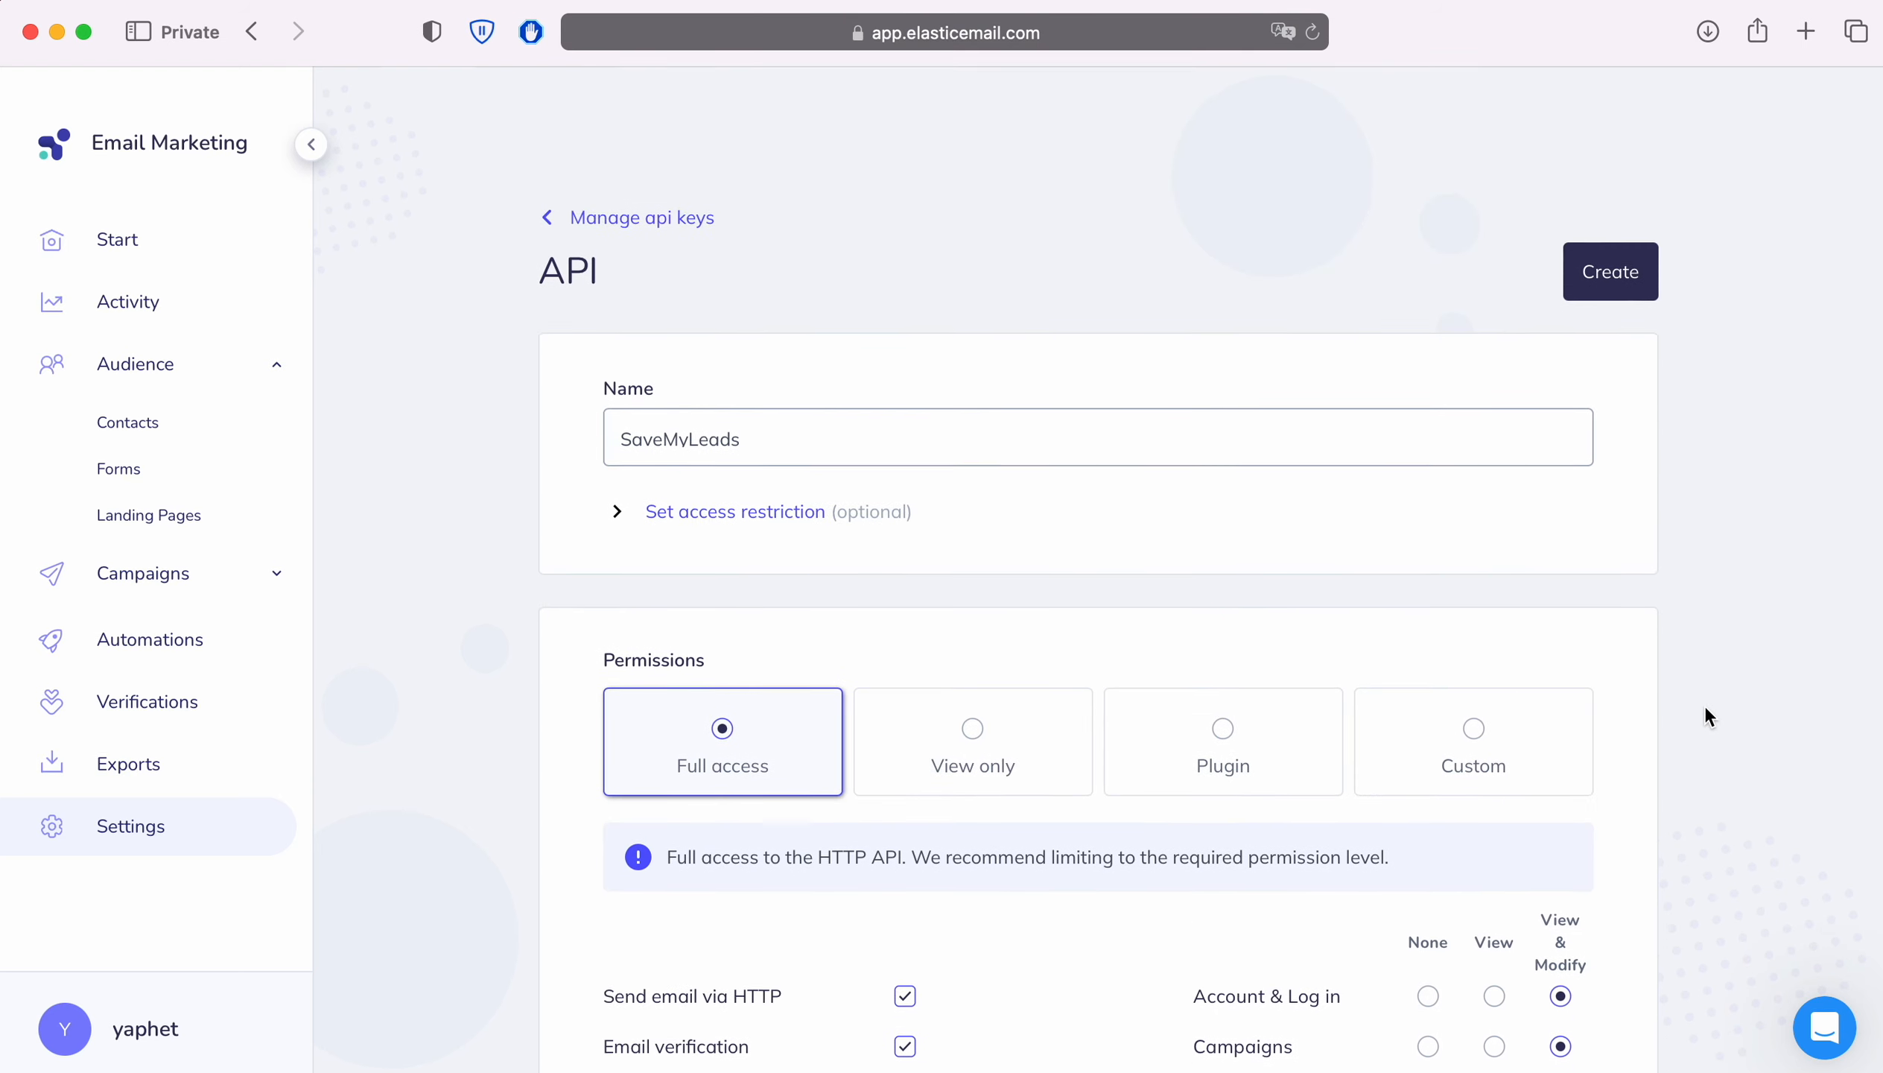
left_click(1627, 294)
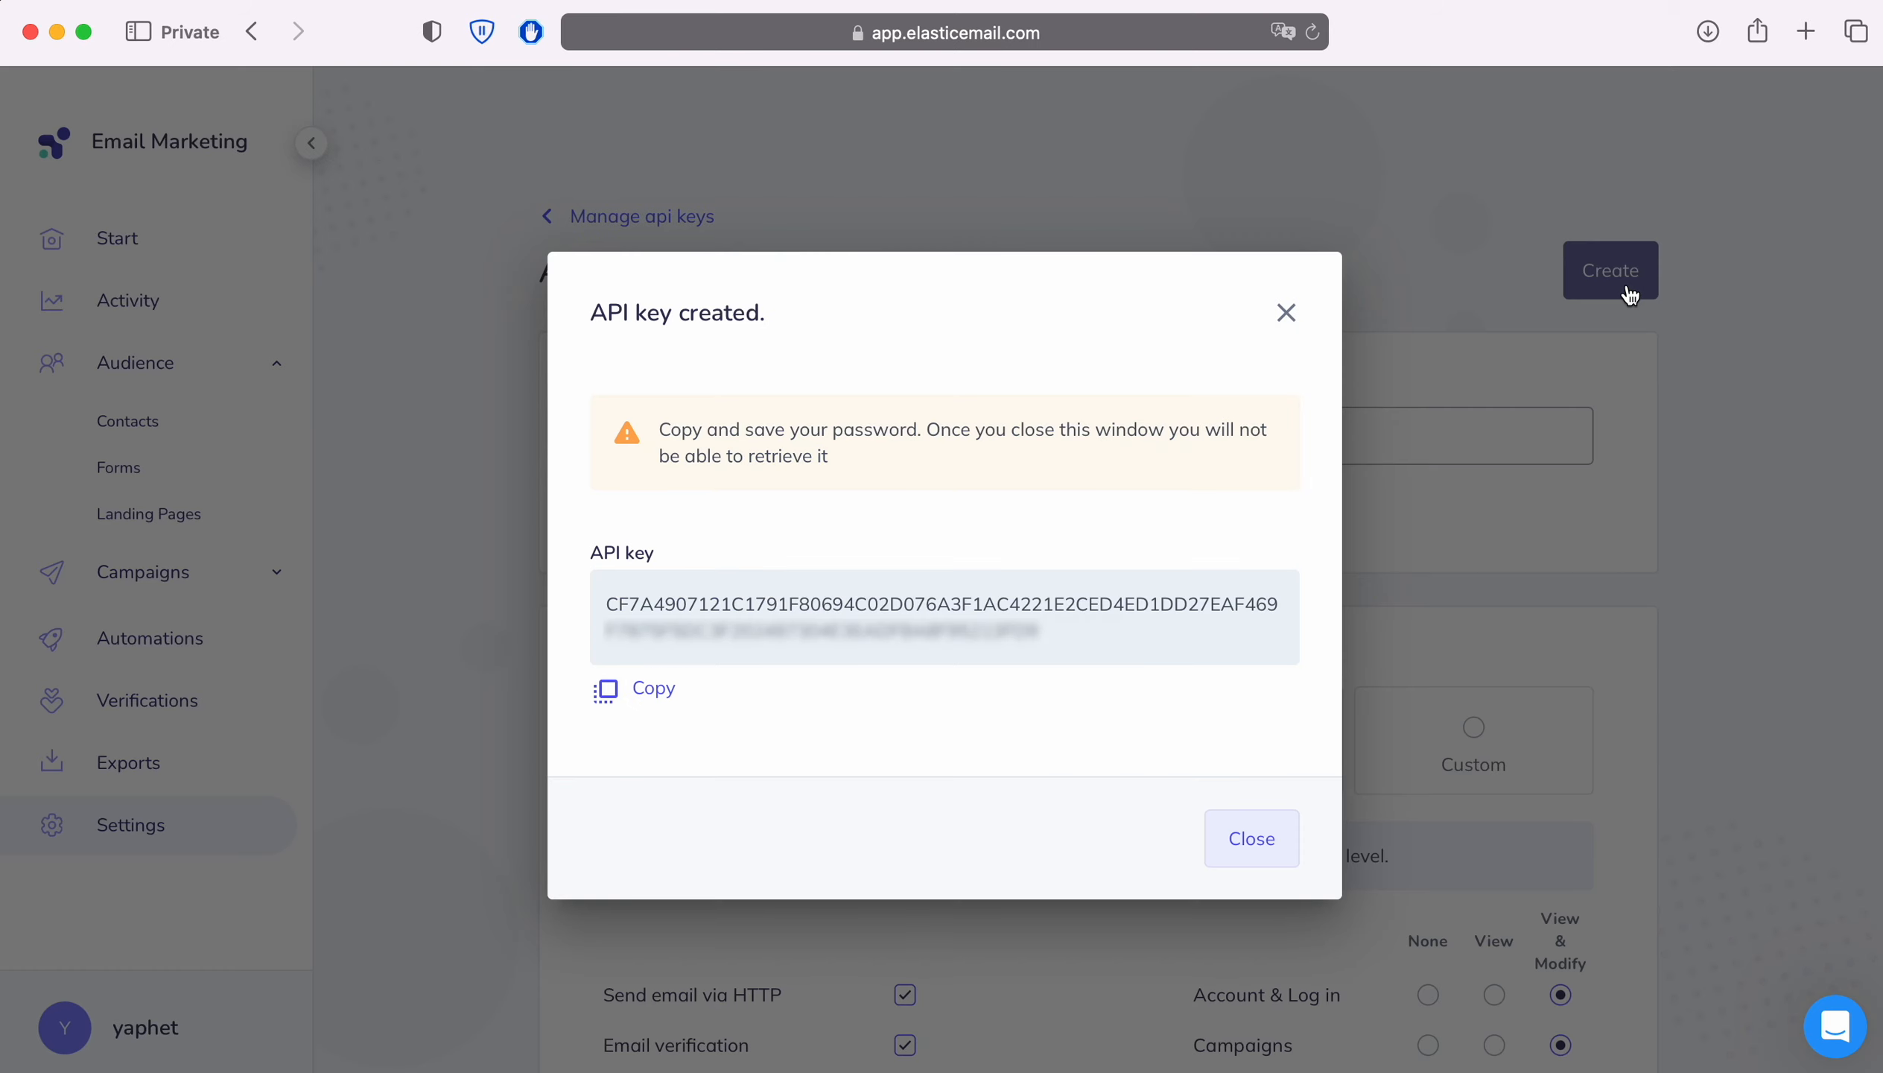
Copy the new API key, paste it into the API Key field of SaveMyLeads' connection setup and save the account.
left_click_drag(1073, 633, 580, 609)
right_click(633, 614)
left_click(683, 729)
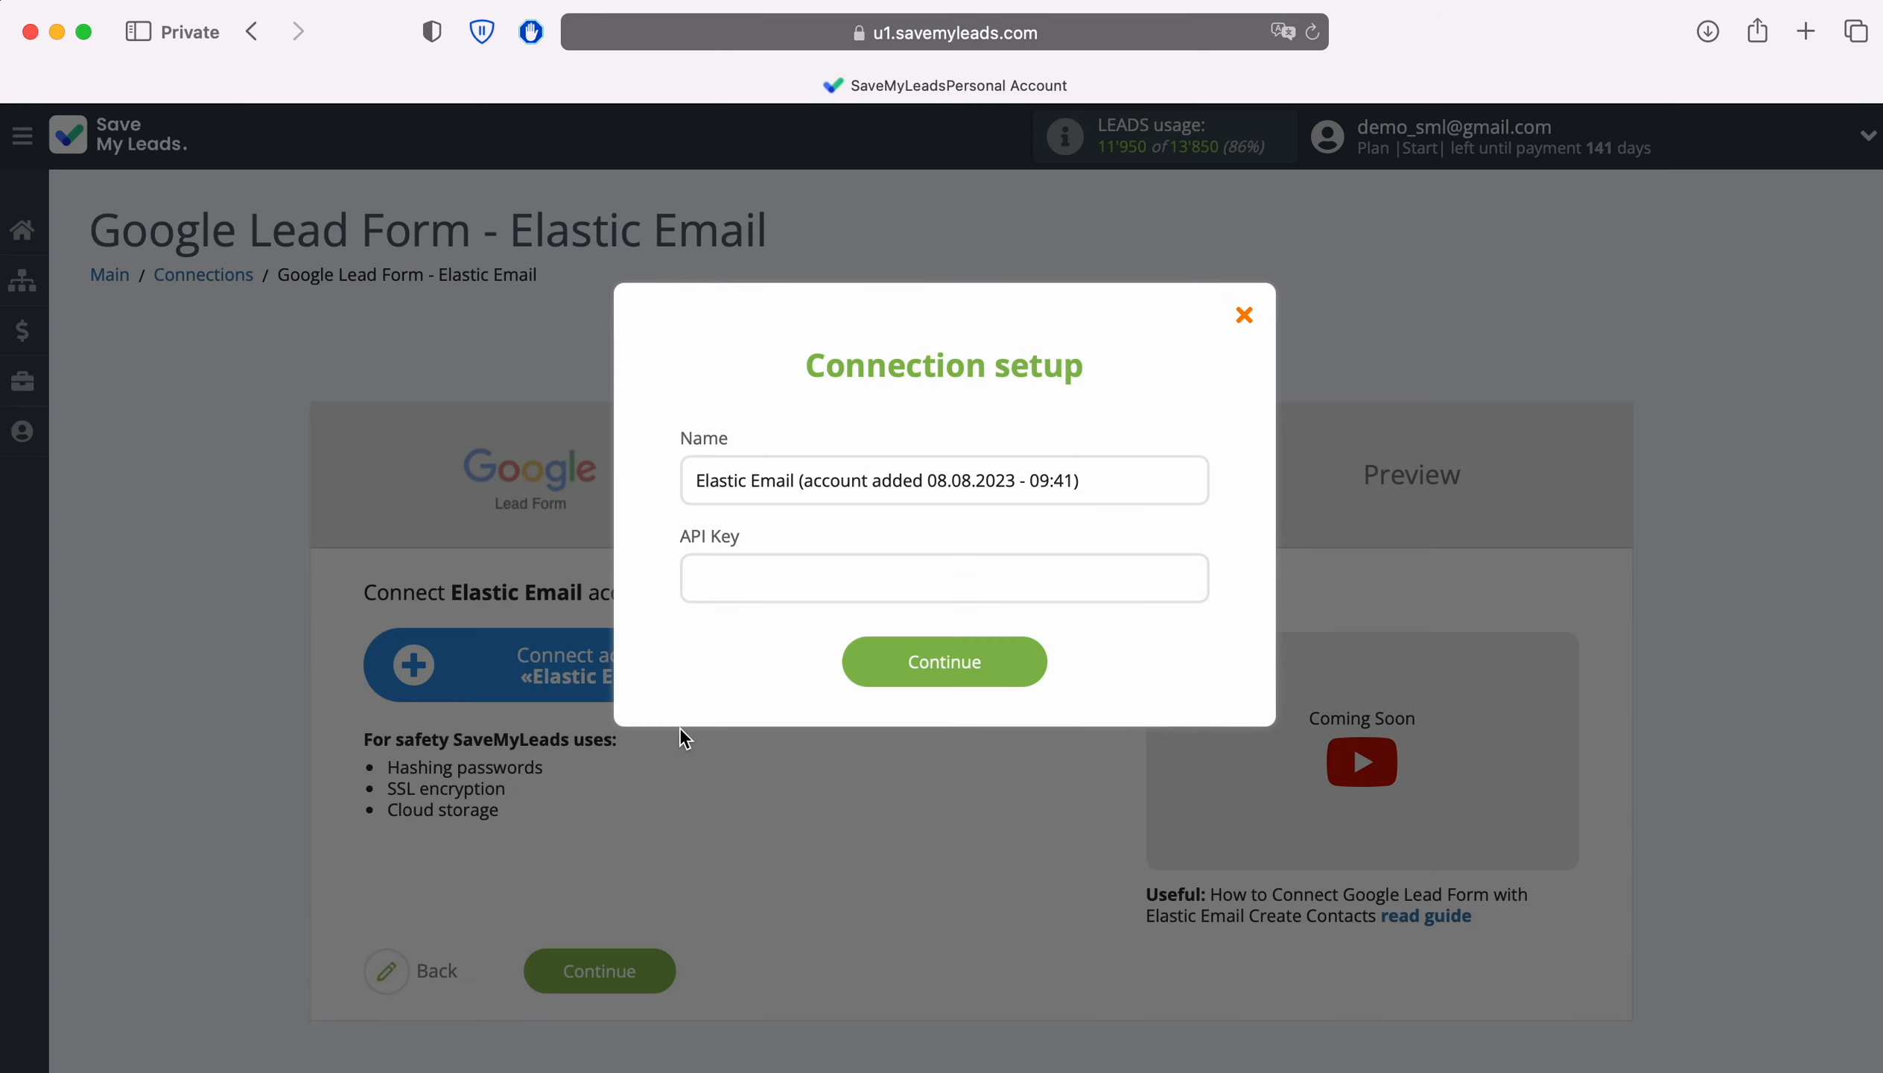
right_click(699, 578)
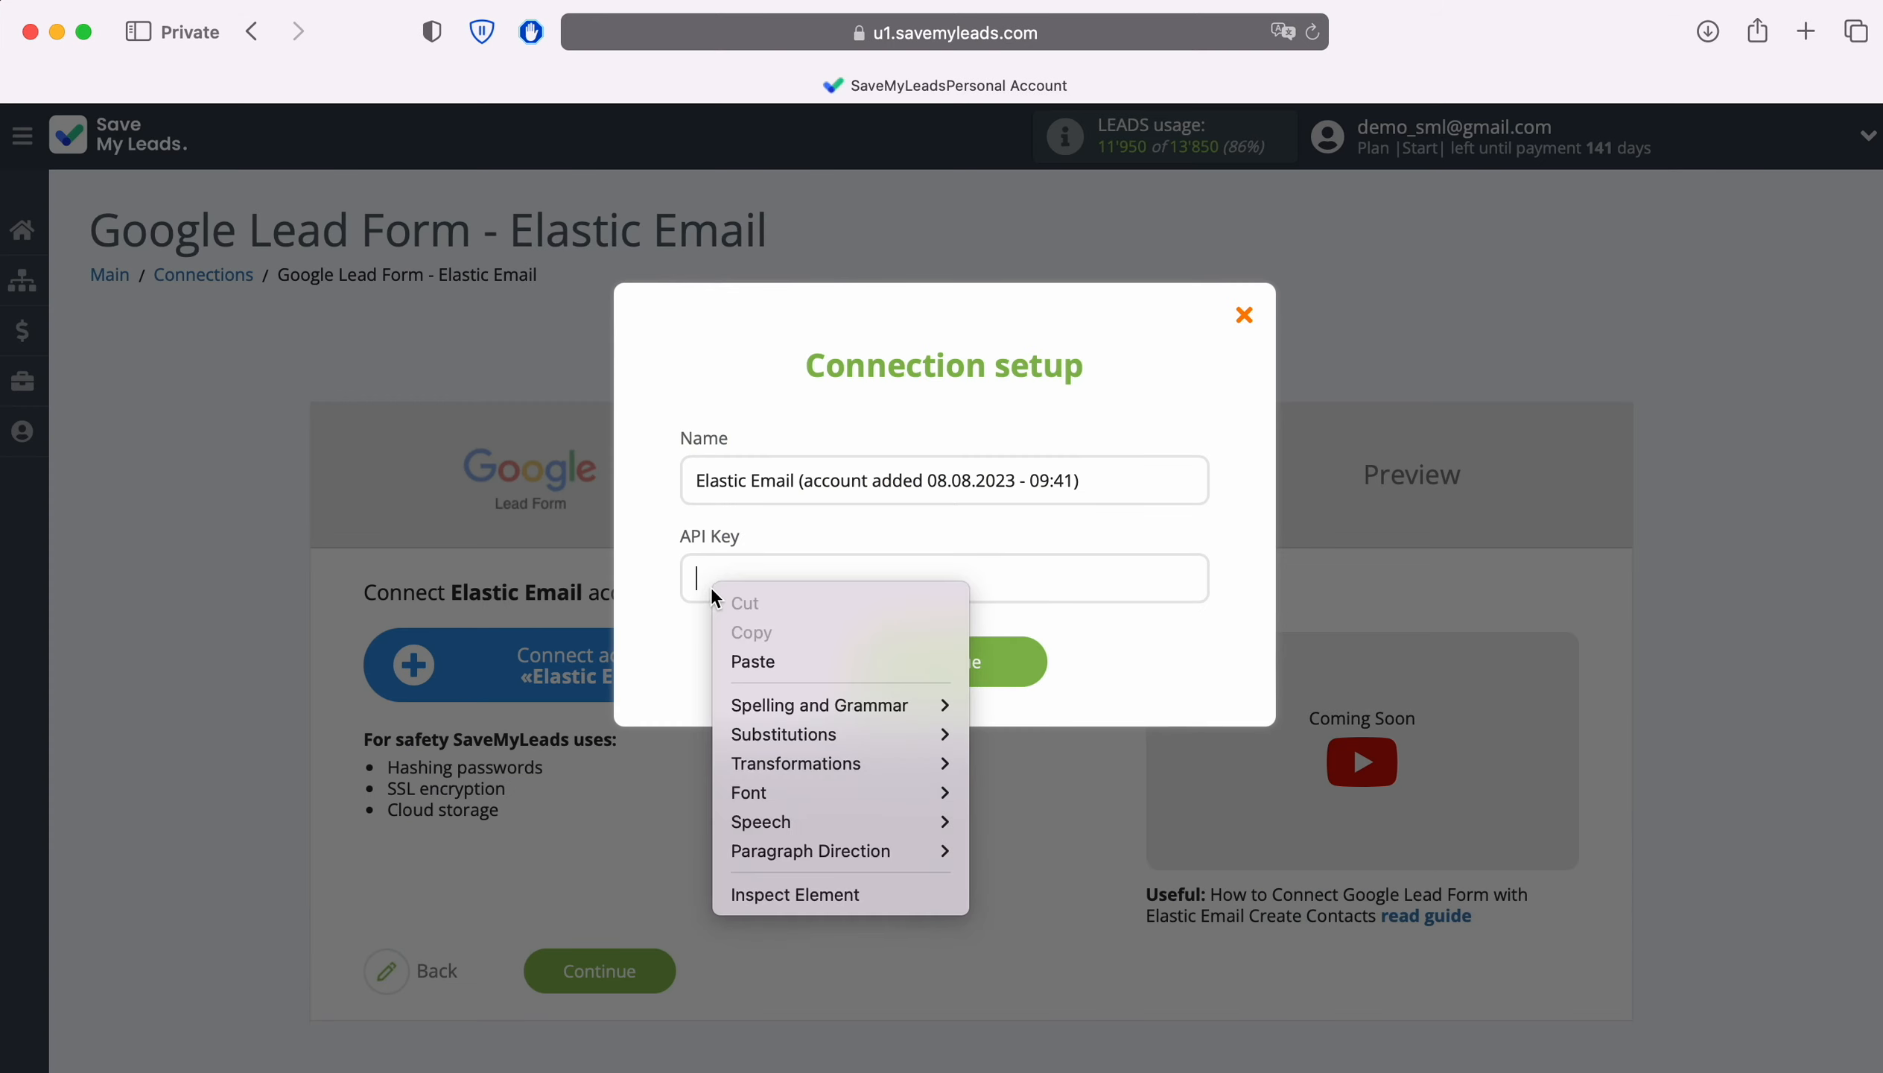
left_click(751, 657)
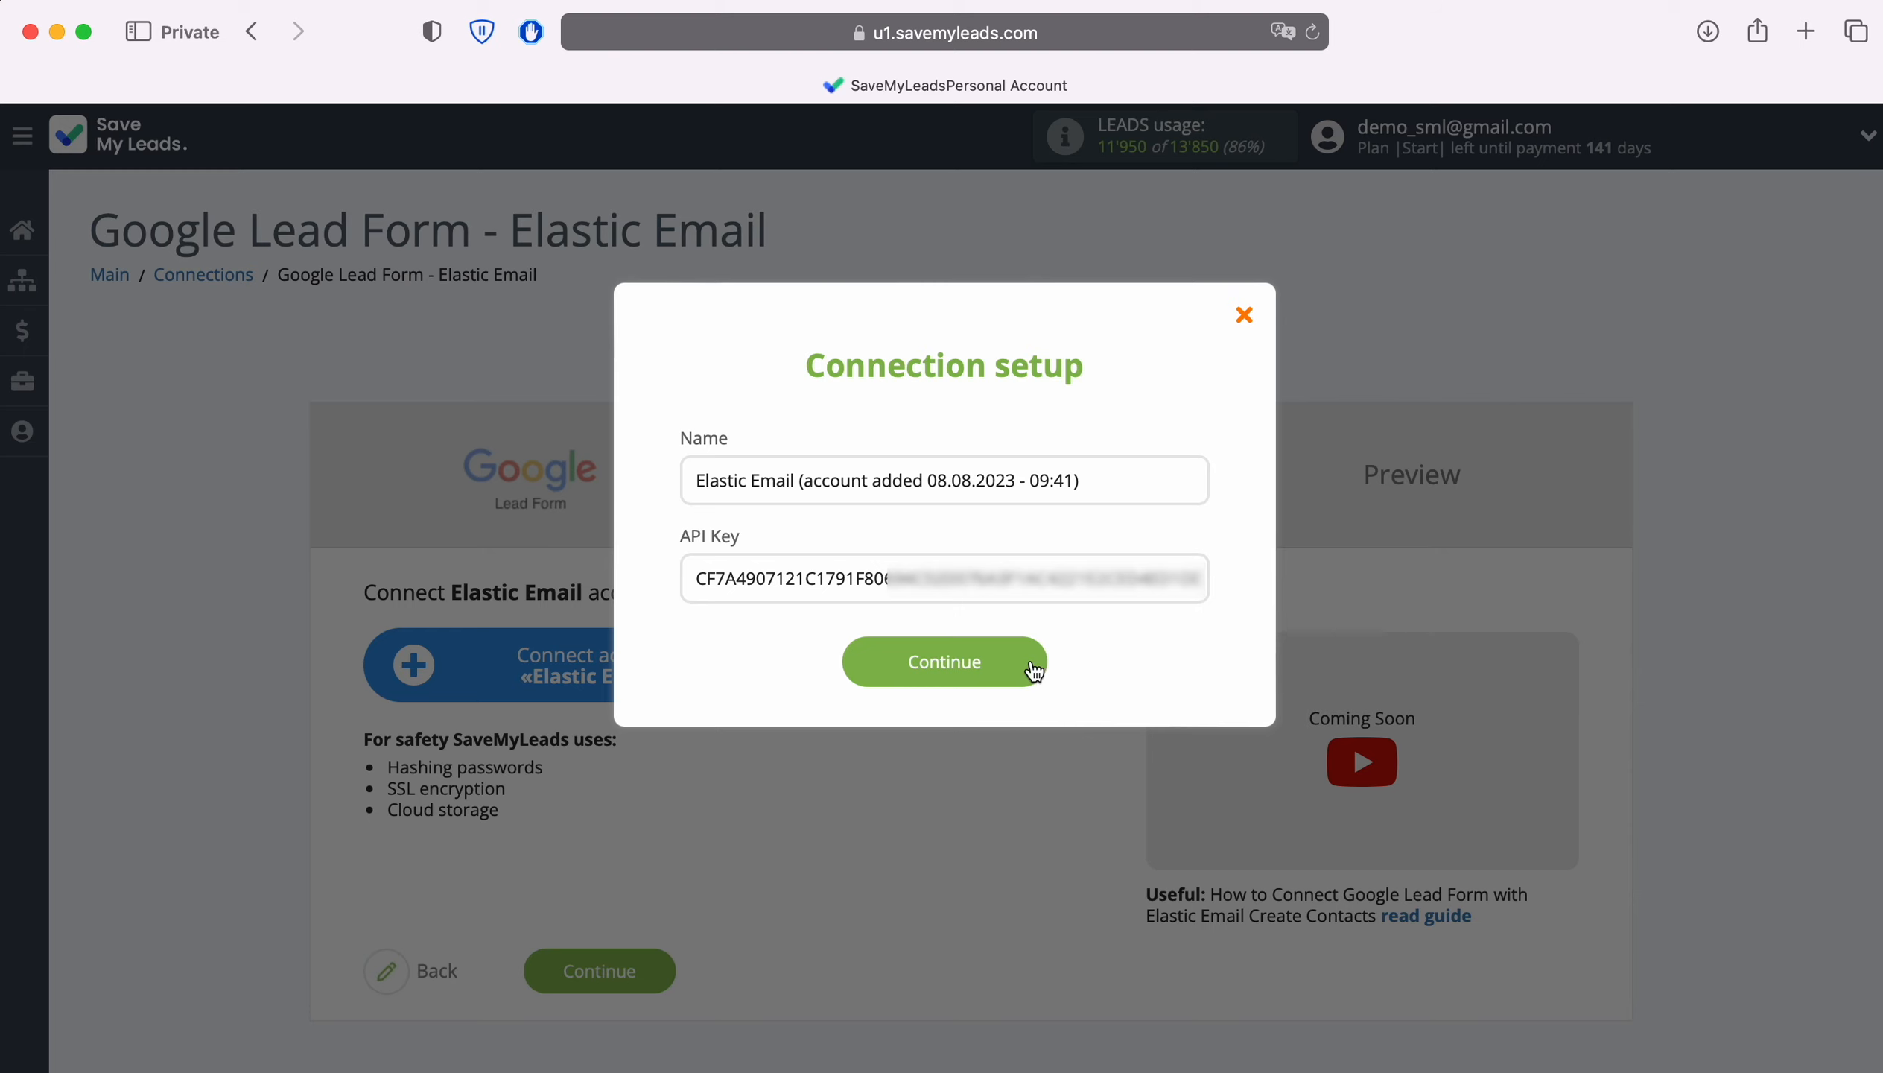
left_click(1031, 665)
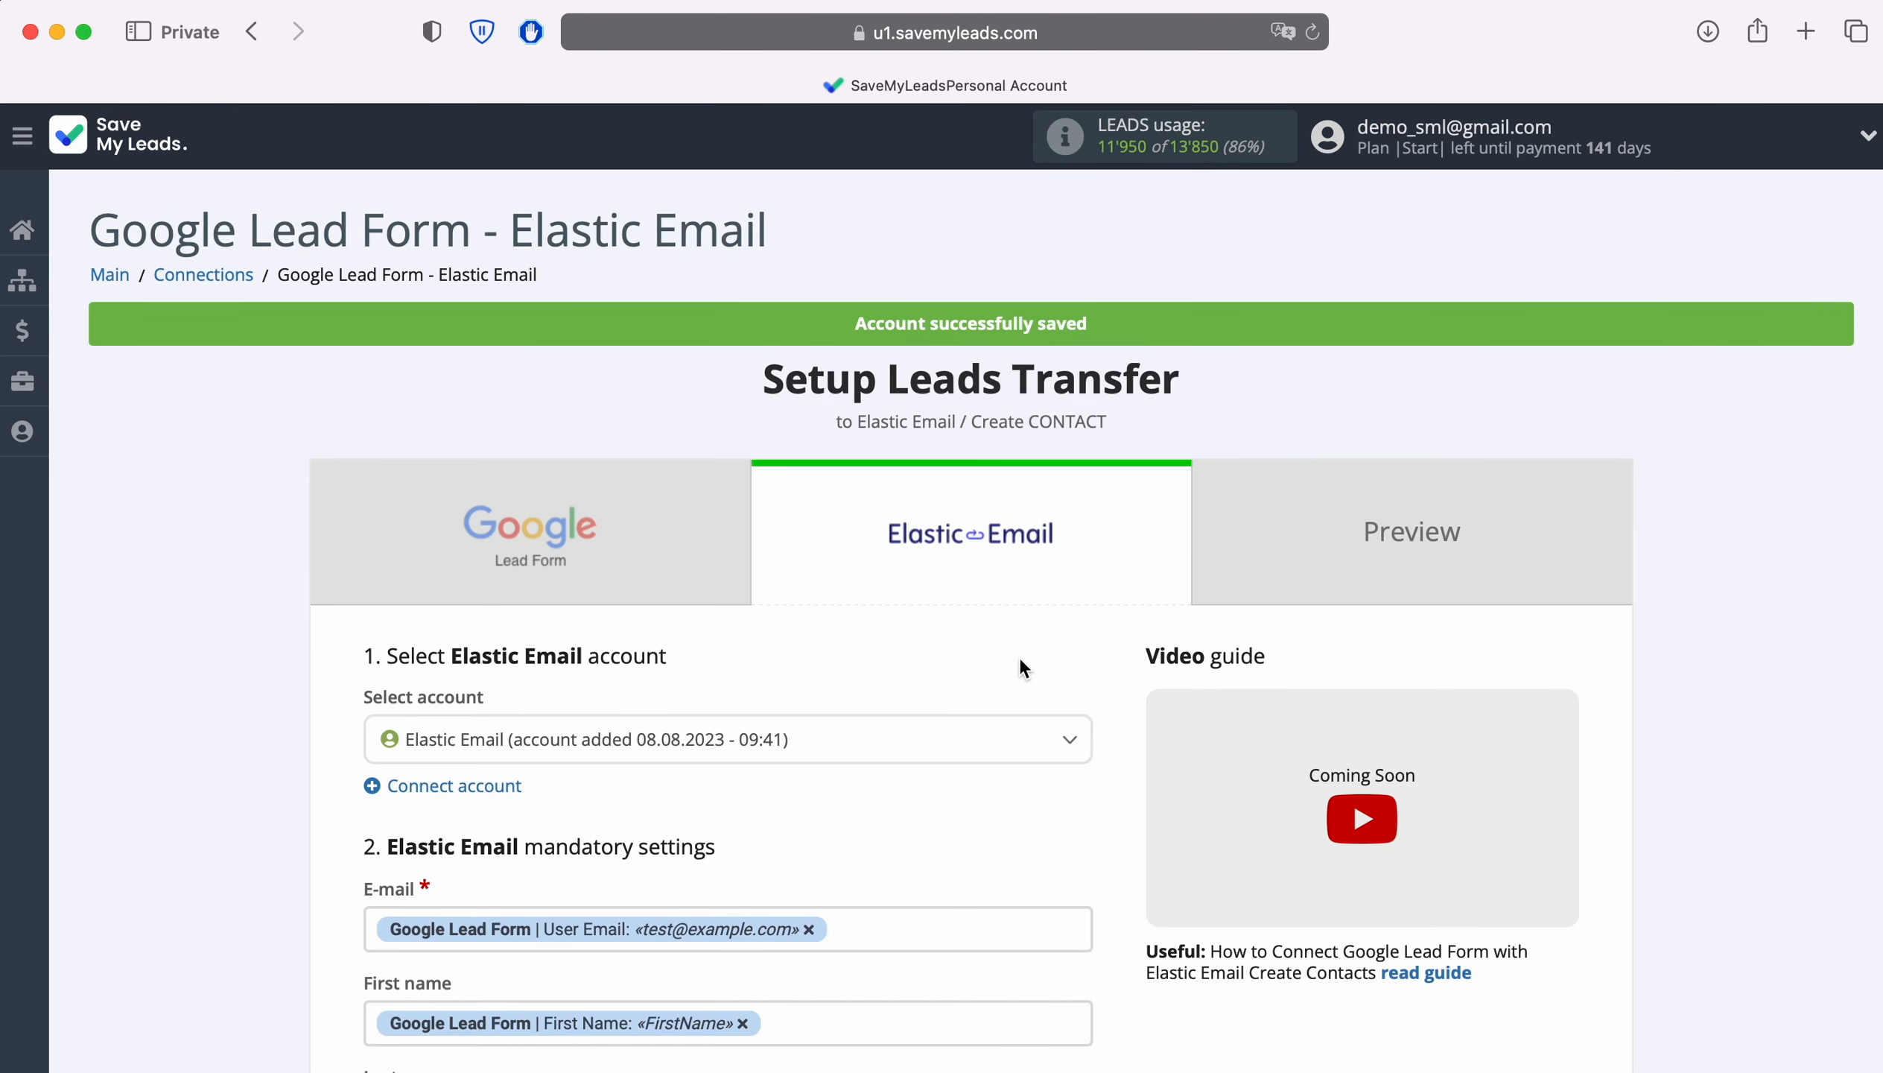
Select the Elastic Email account added 08.08.2023 - 09:41 and set the contact list to New Leads.
left_click(831, 745)
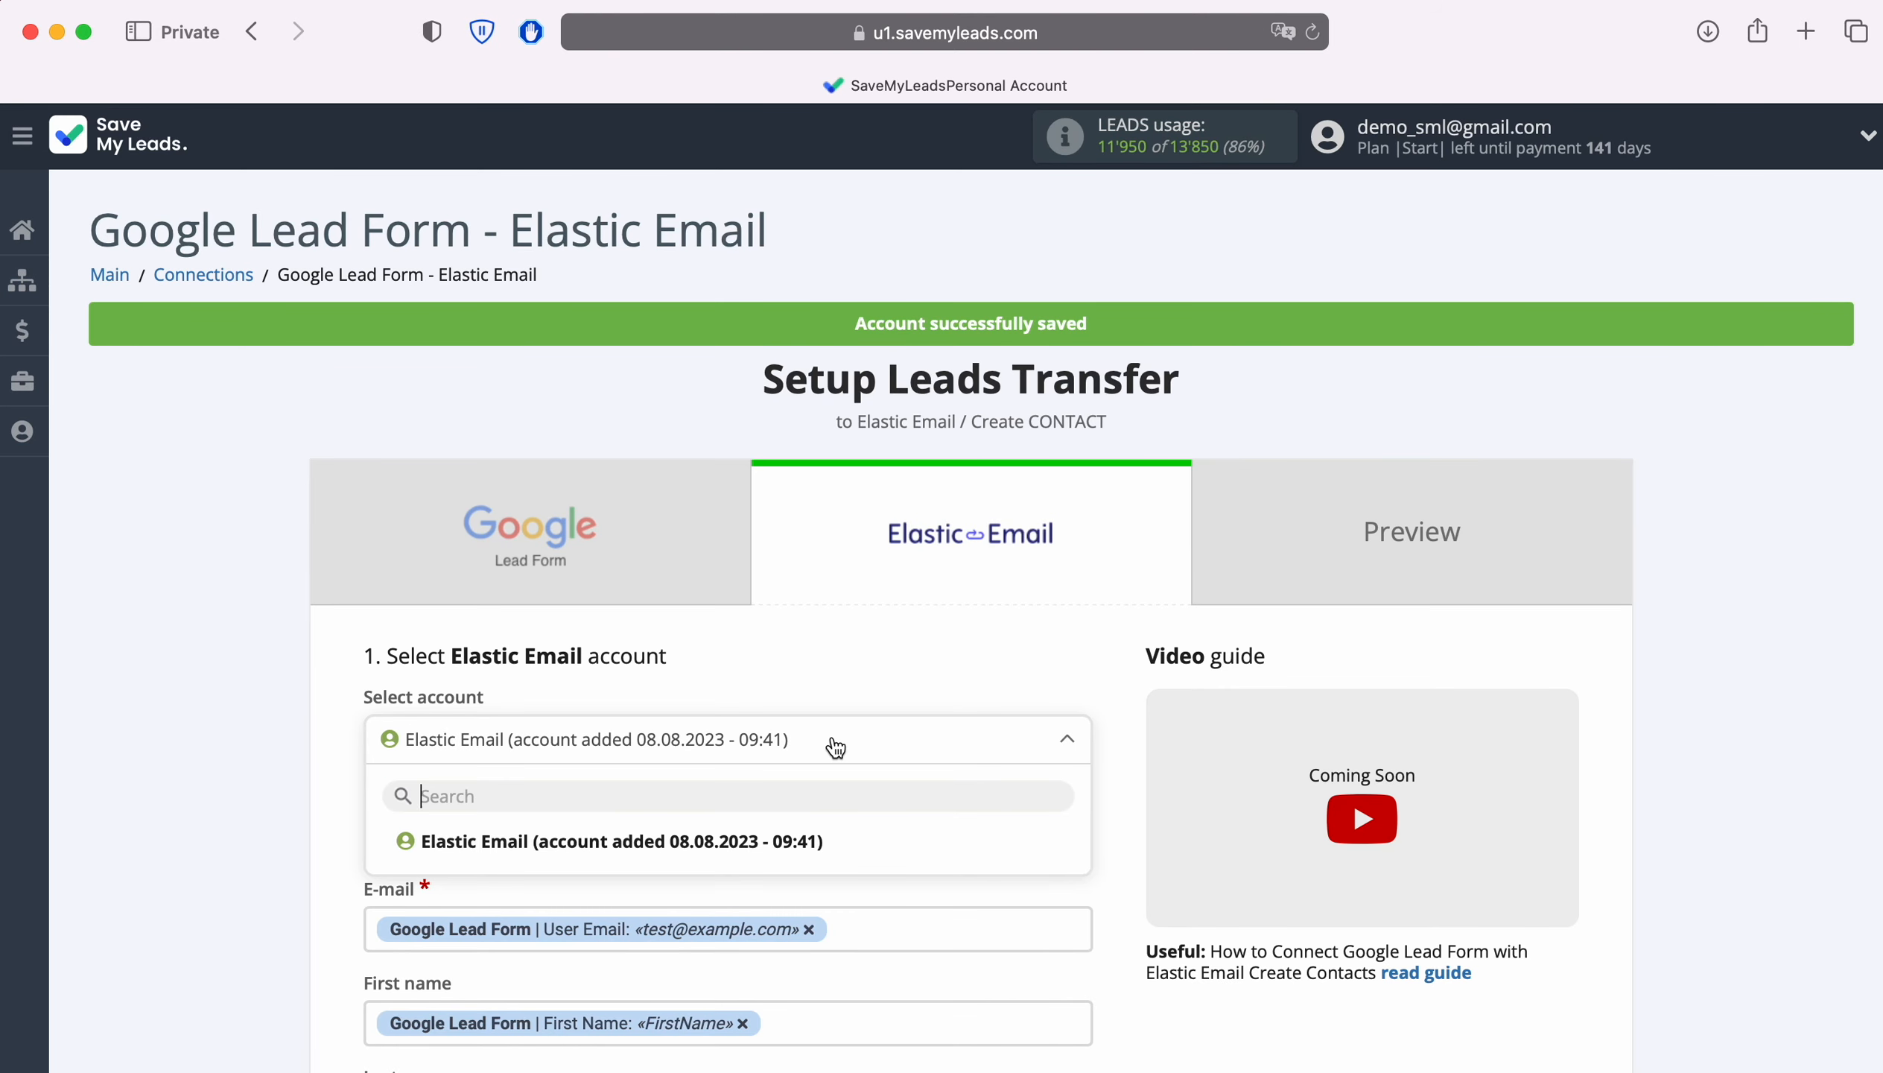
left_click(777, 839)
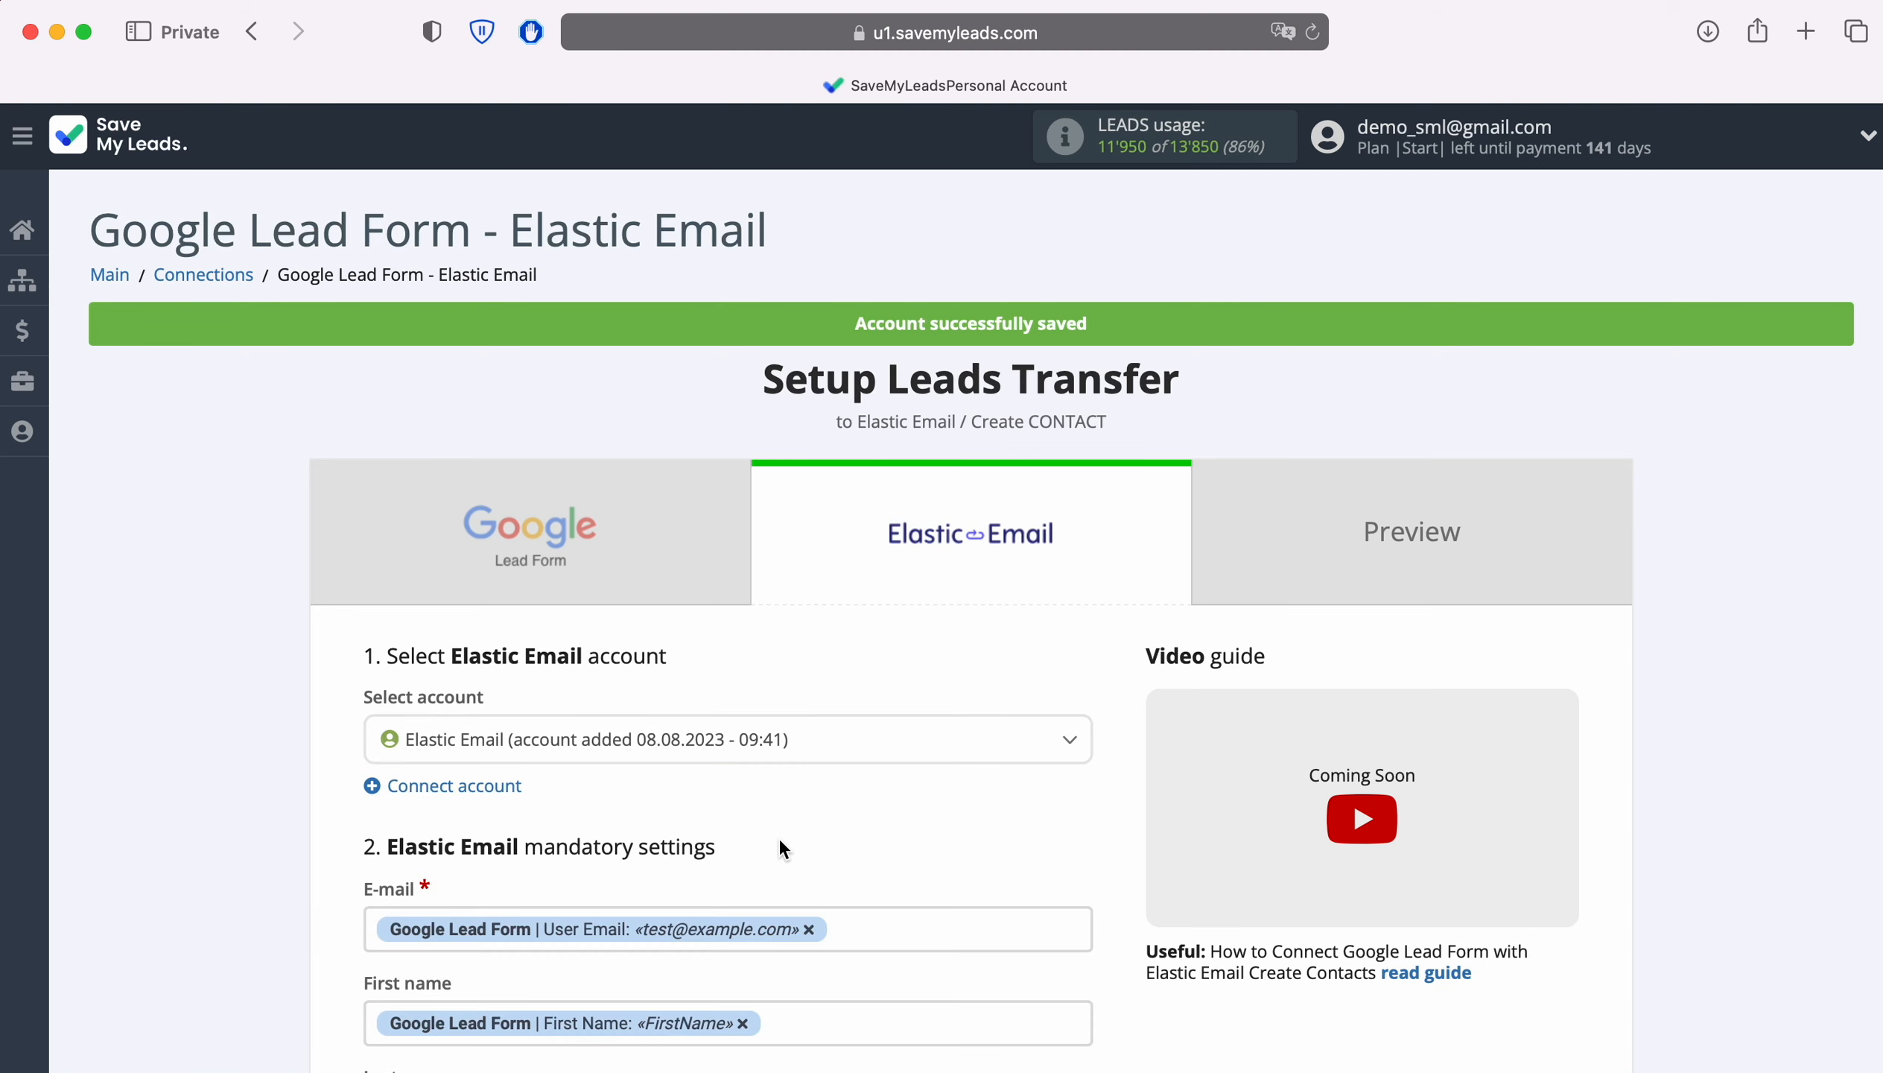
scroll(777, 836, "down", 10)
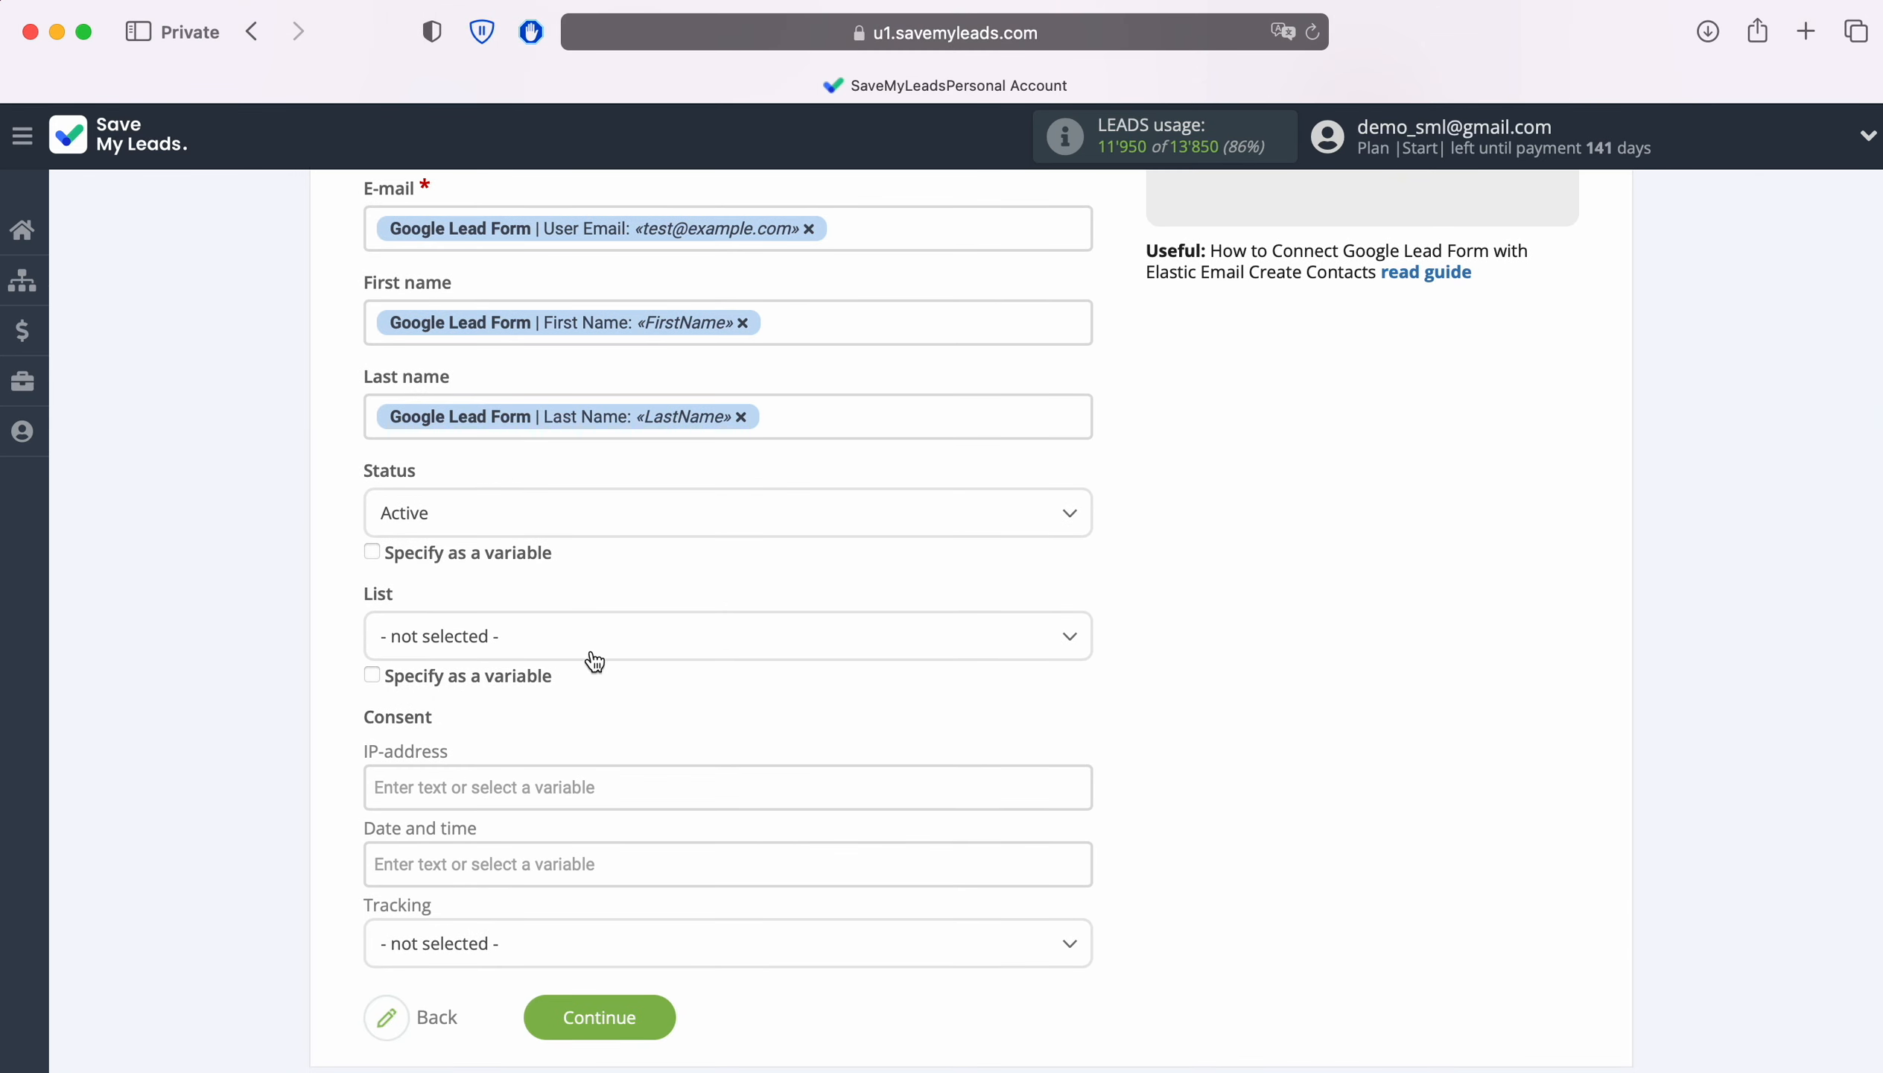
left_click(586, 646)
left_click(492, 766)
Examine the Google Lead Form variables available for the E-mail and First name fields.
scroll(1168, 732, "up", 3)
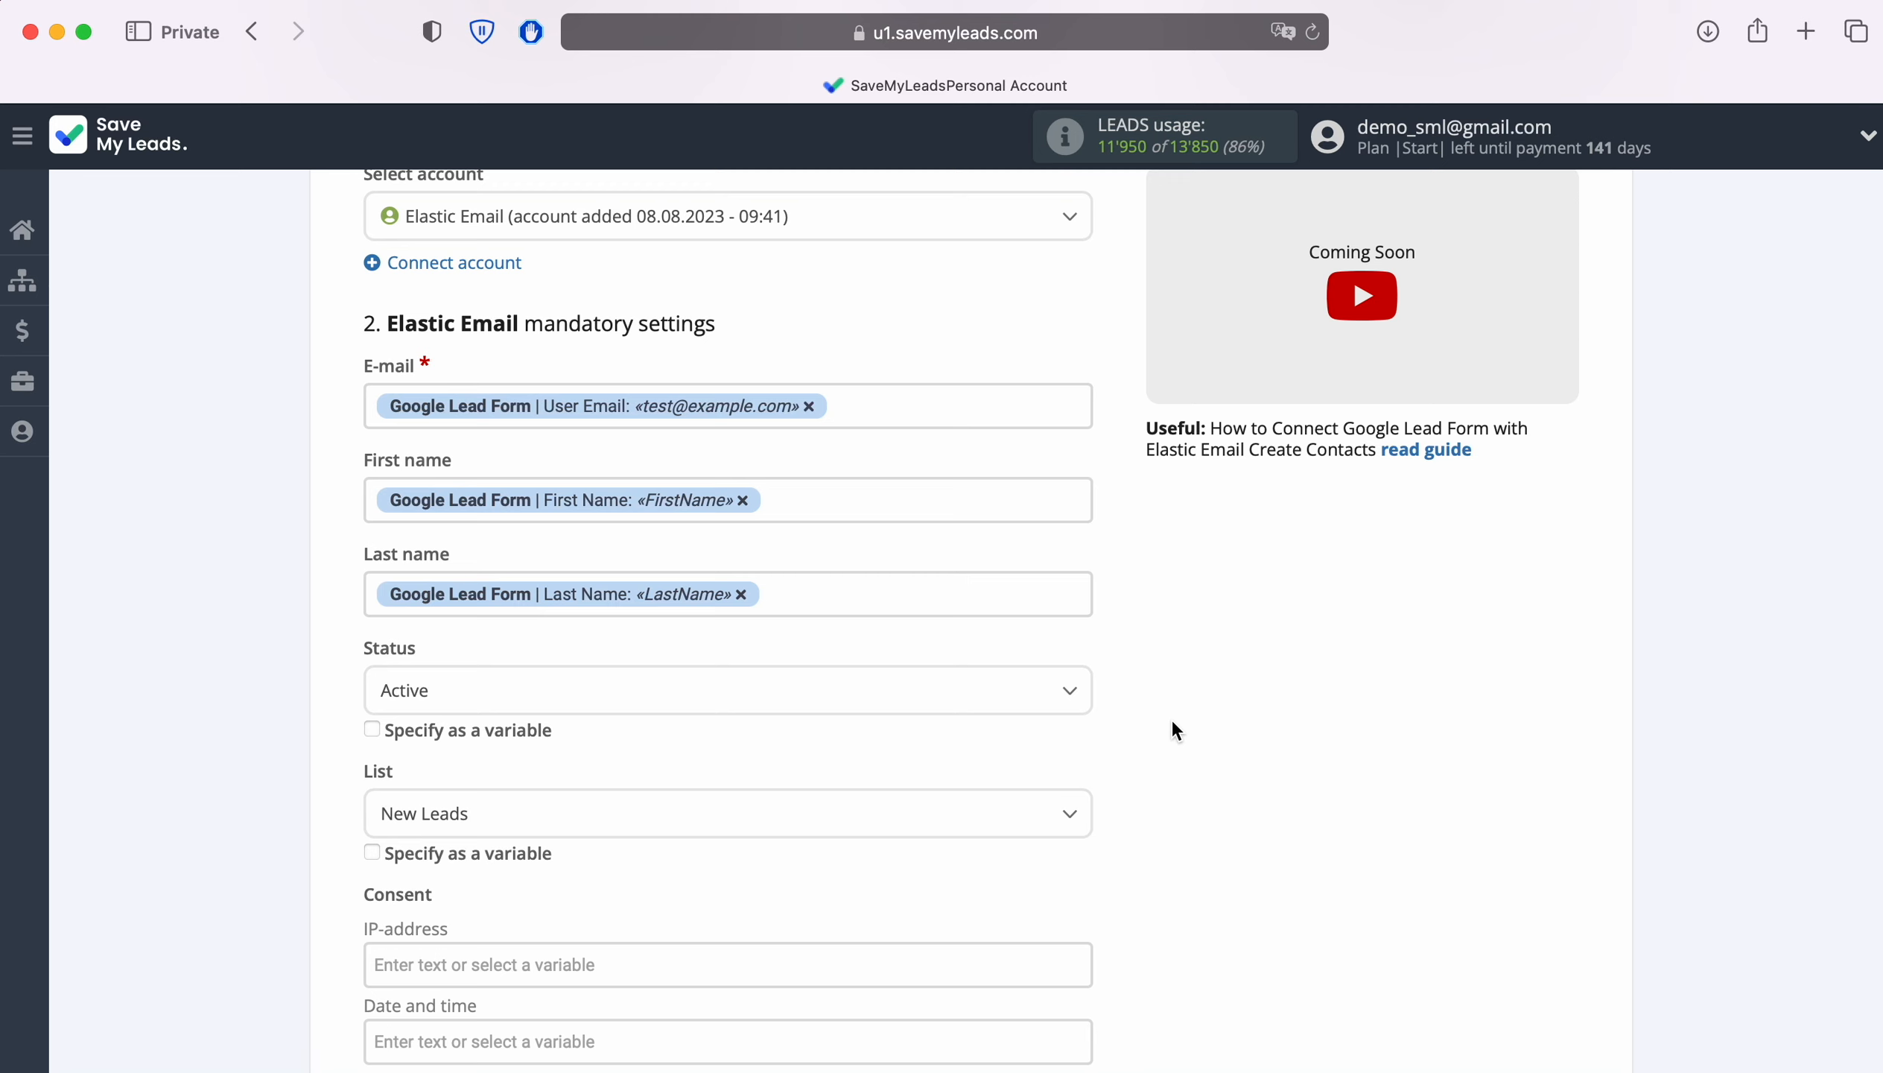
left_click(870, 408)
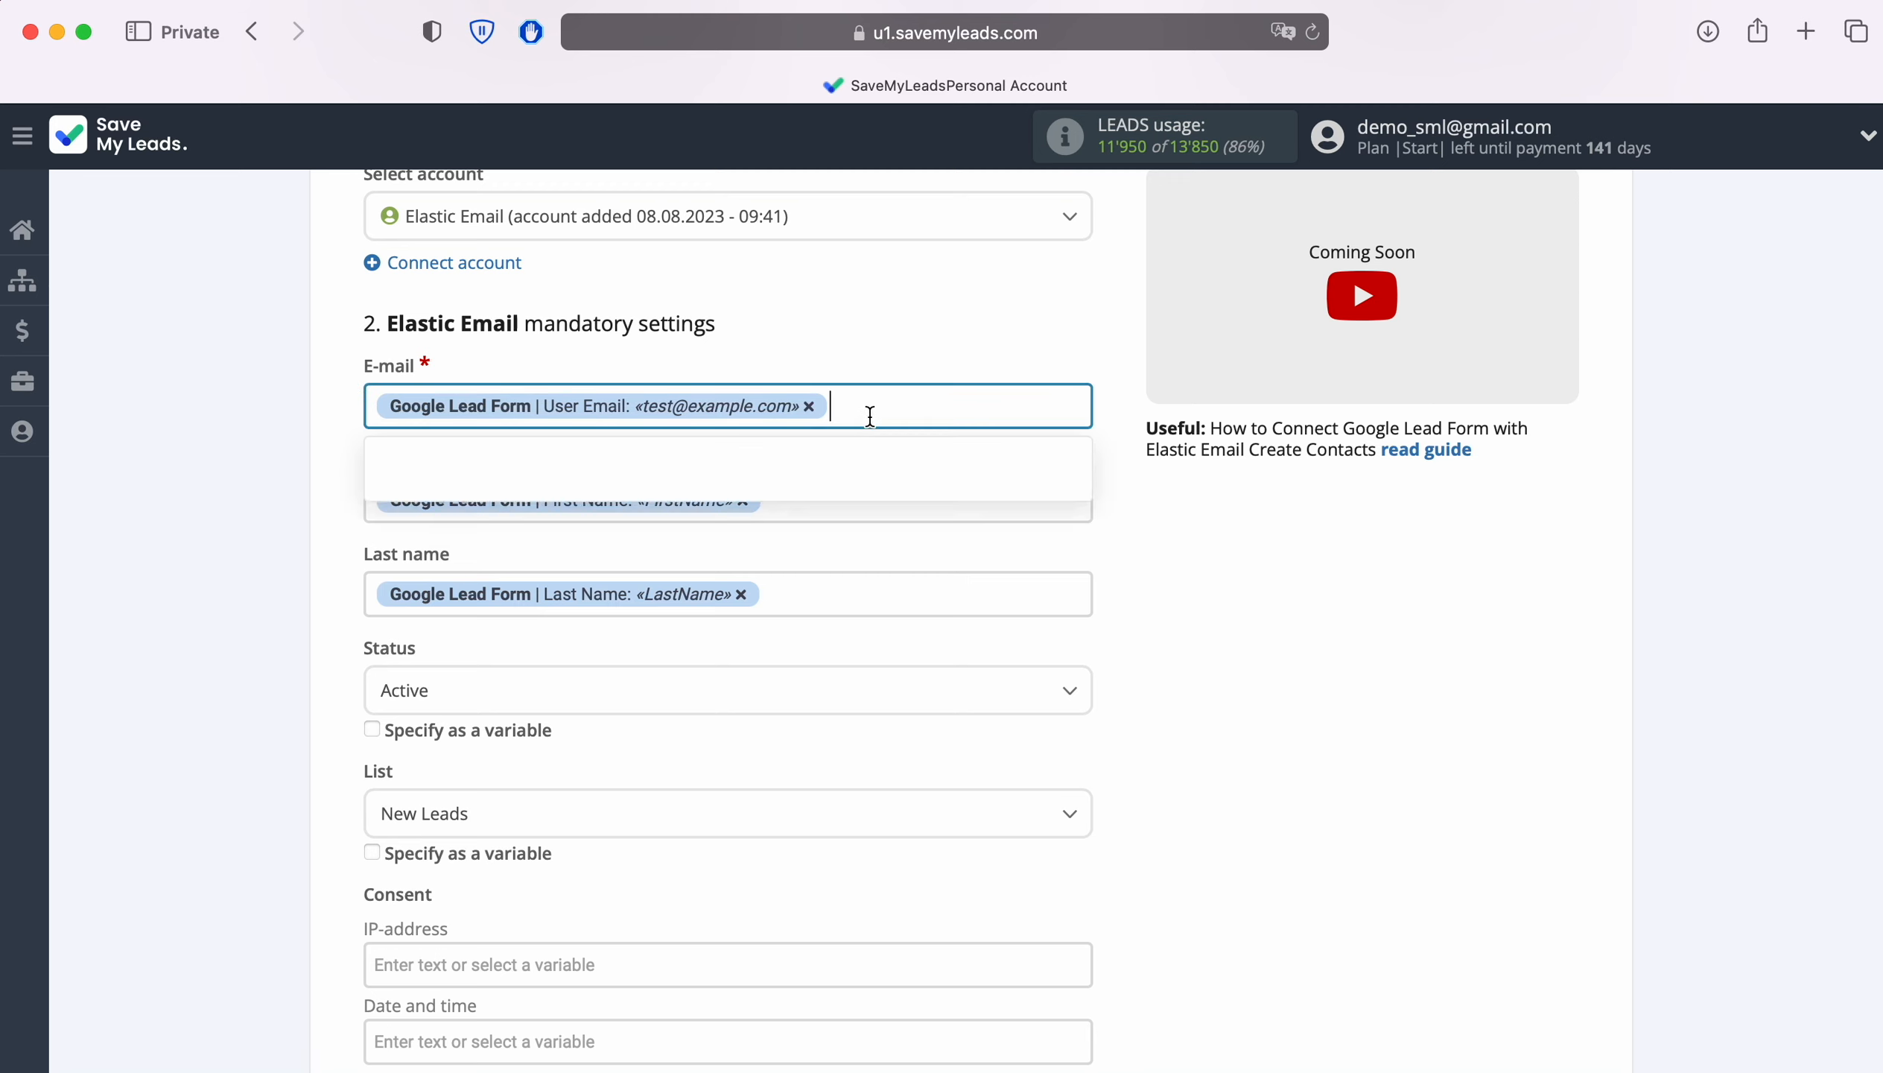
scroll(991, 631, "down", 2)
scroll(992, 627, "down", 5)
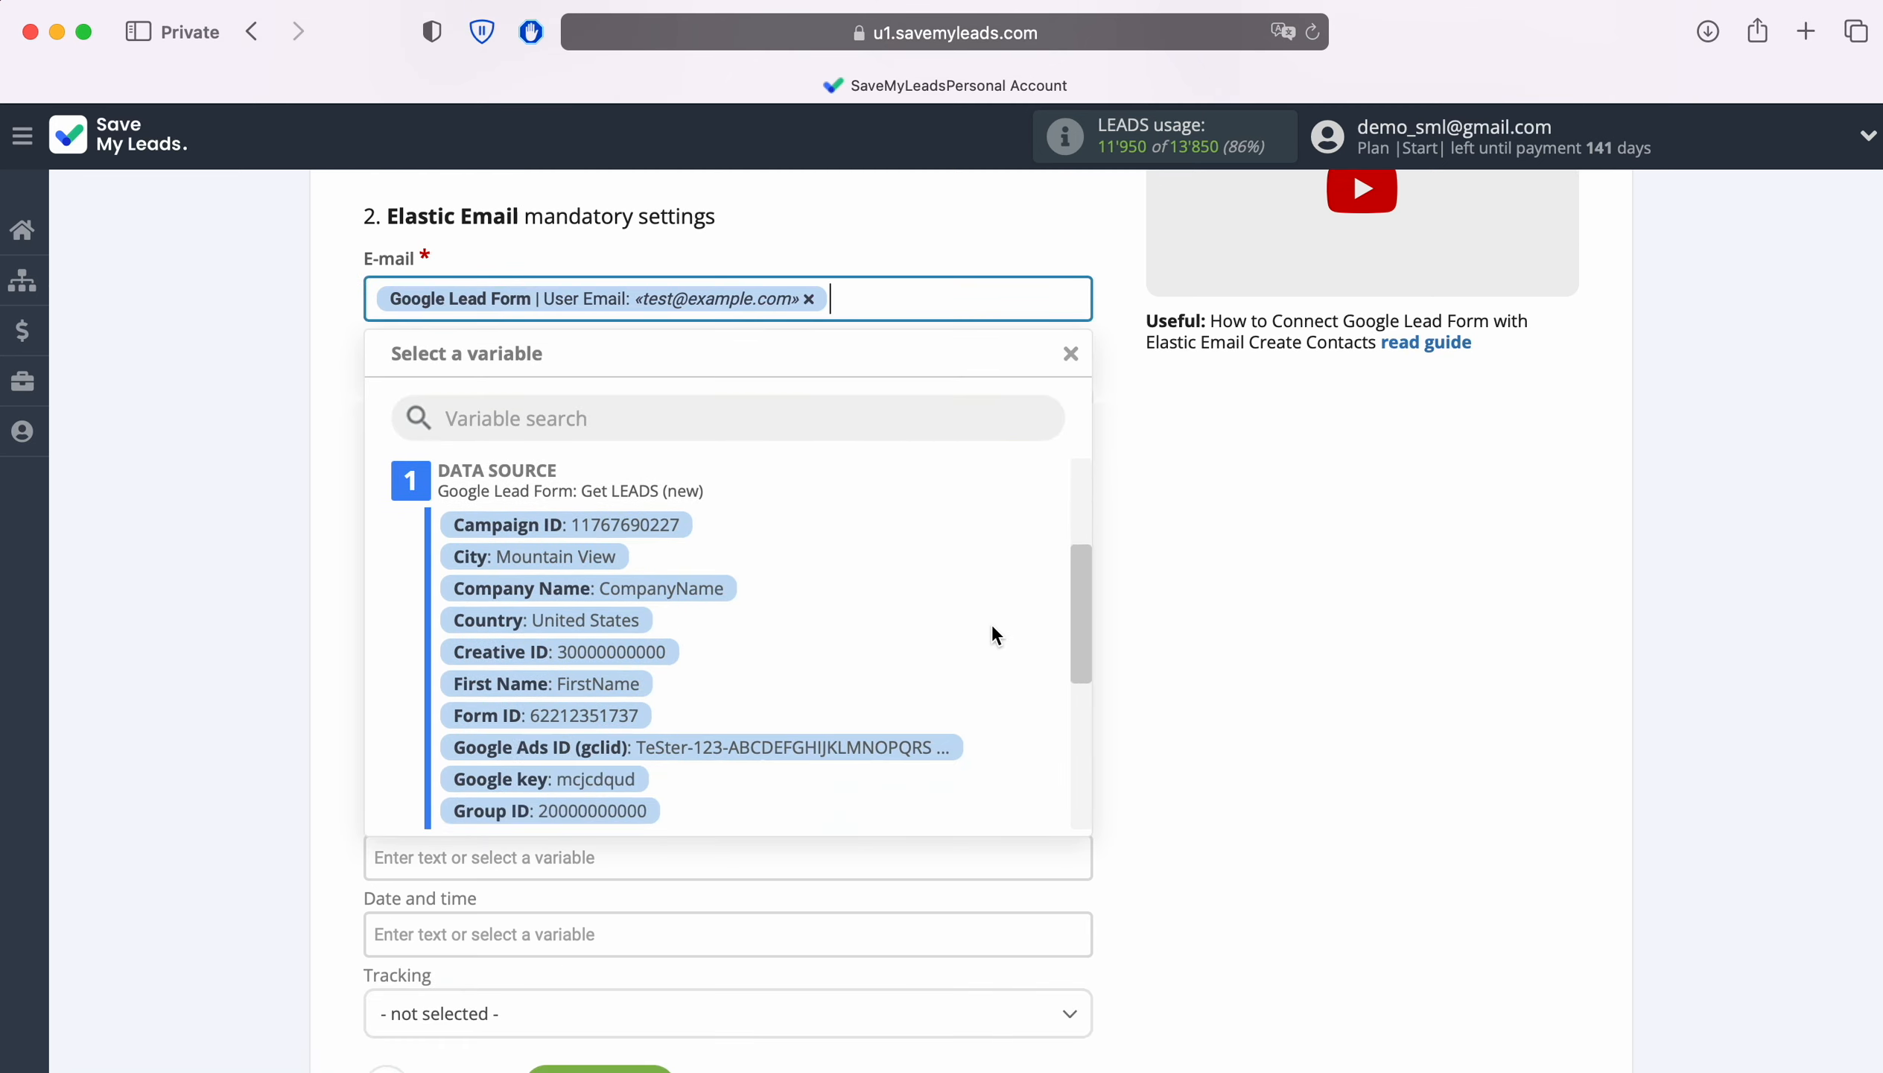
scroll(990, 631, "down", 3)
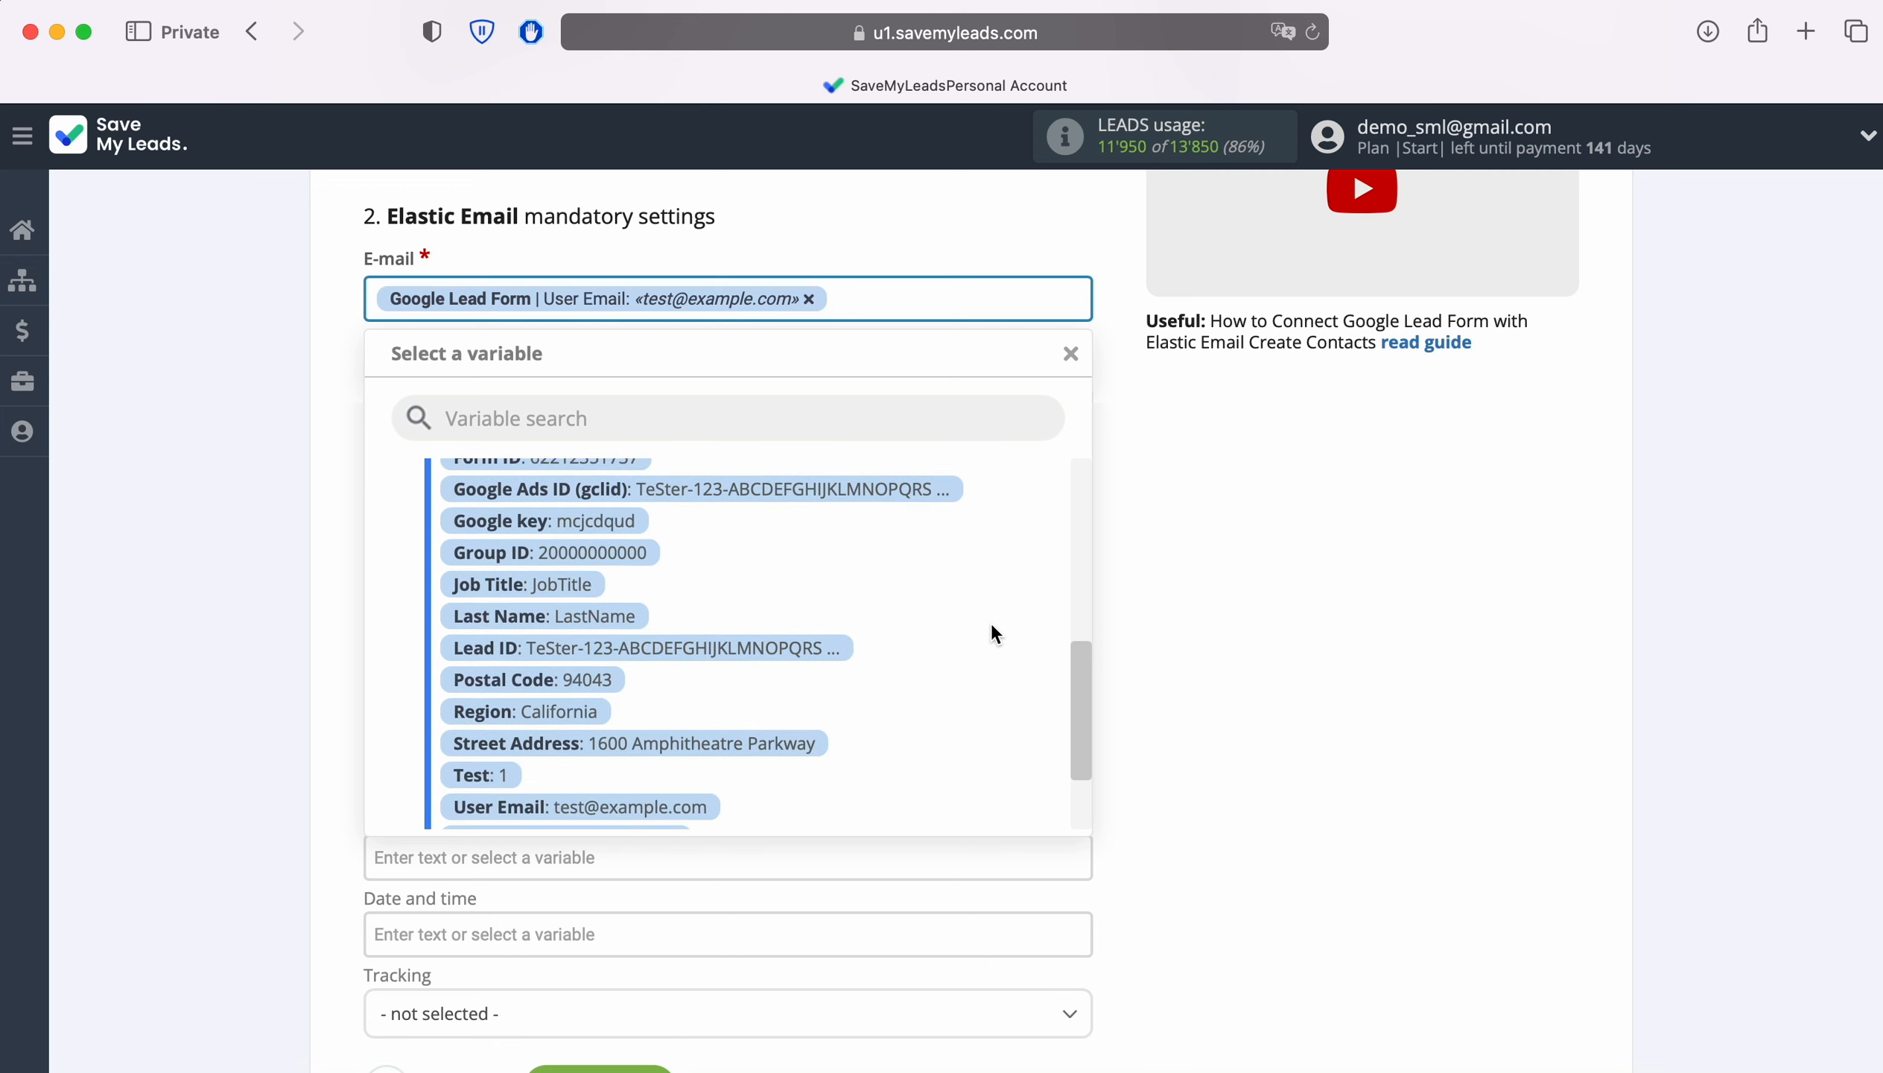
left_click(1186, 566)
left_click(959, 386)
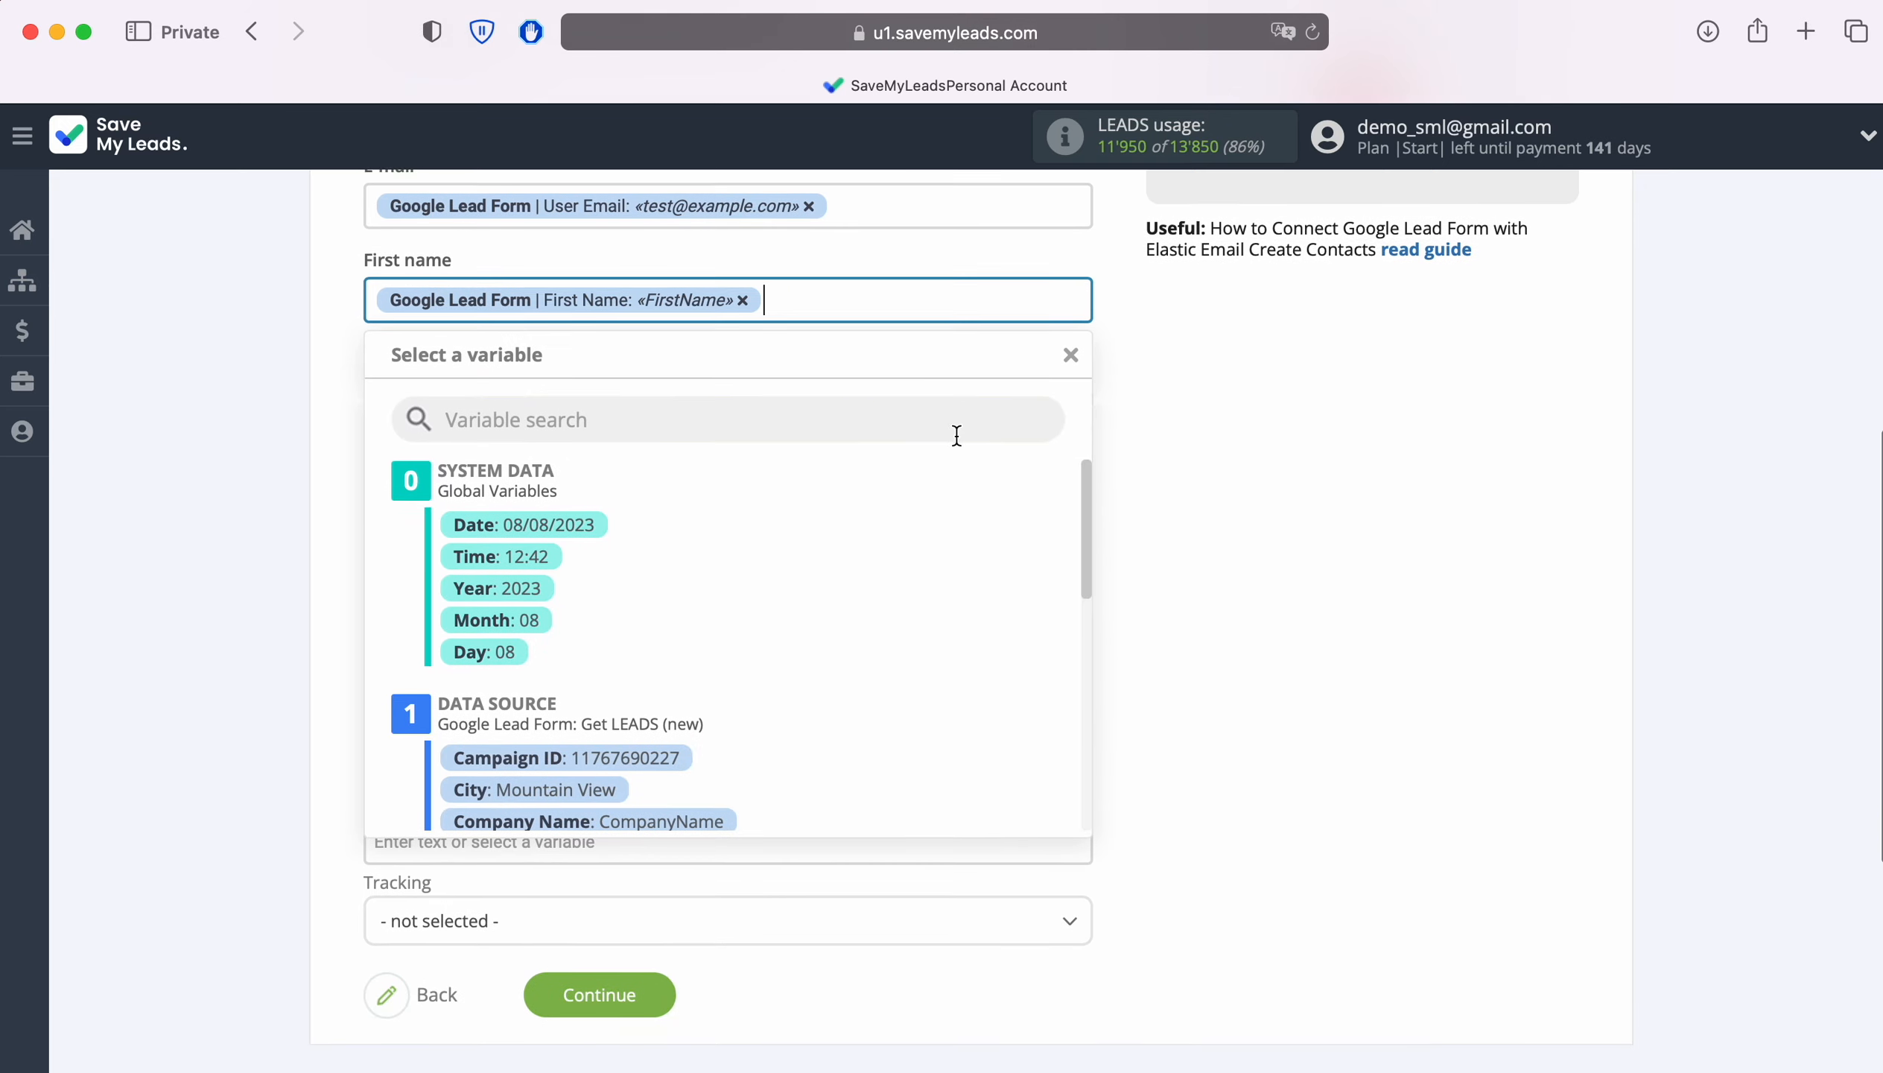
scroll(997, 672, "down", 5)
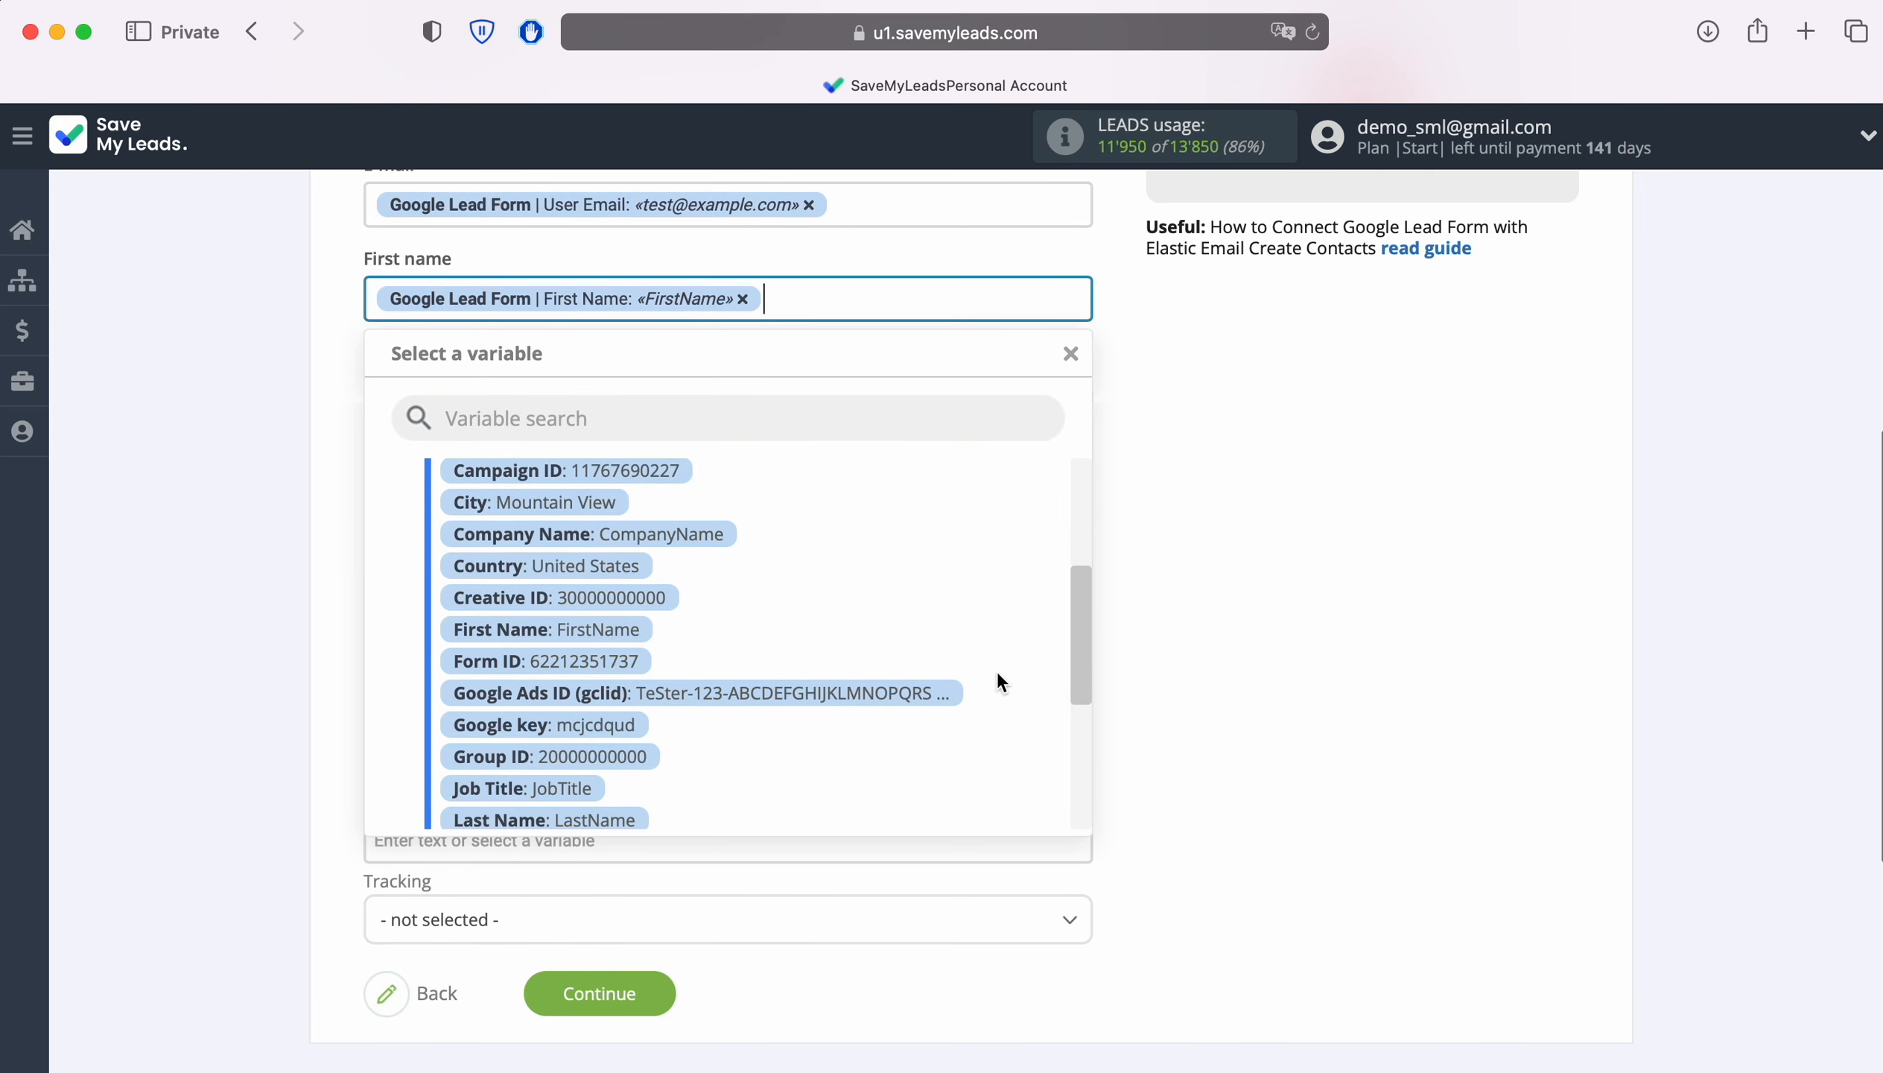
left_click(1286, 574)
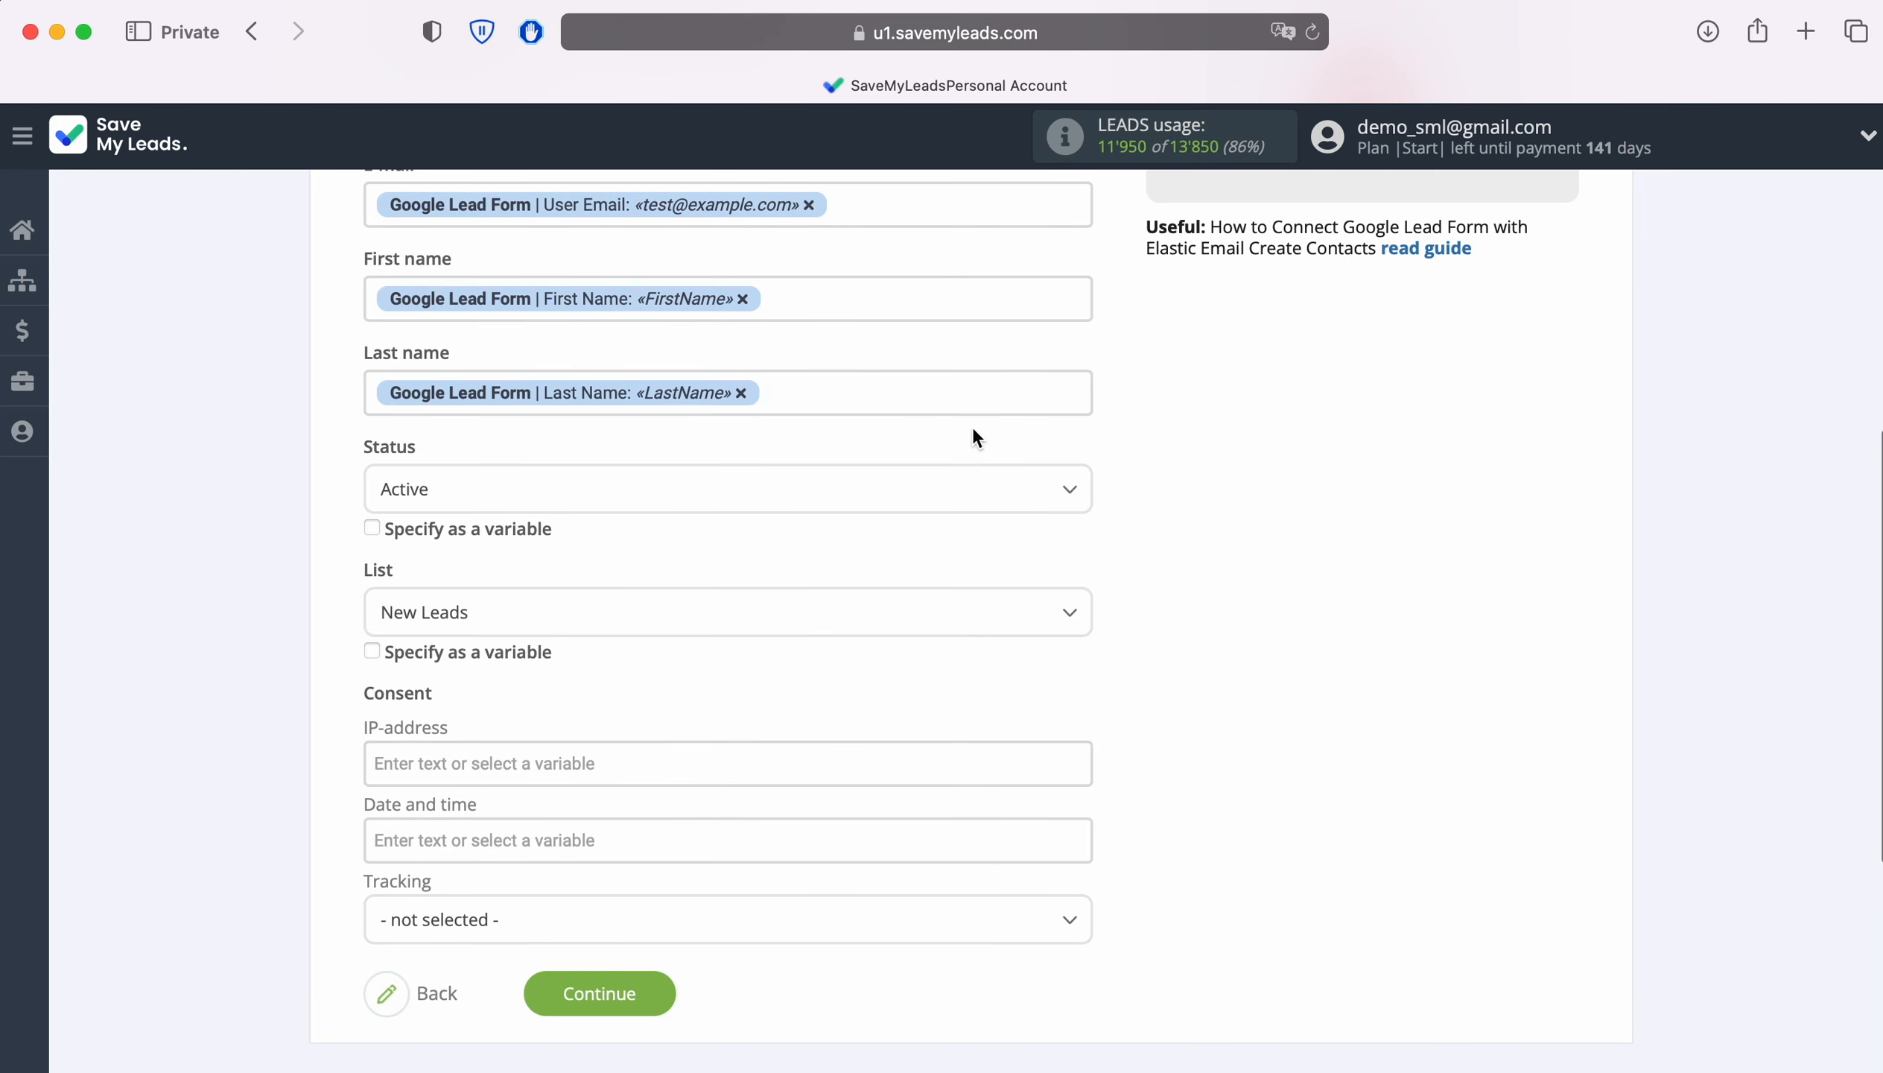
Examine the Google Lead Form variables available for the Last name field.
left_click(964, 399)
scroll(975, 646, "down", 2)
scroll(968, 630, "down", 4)
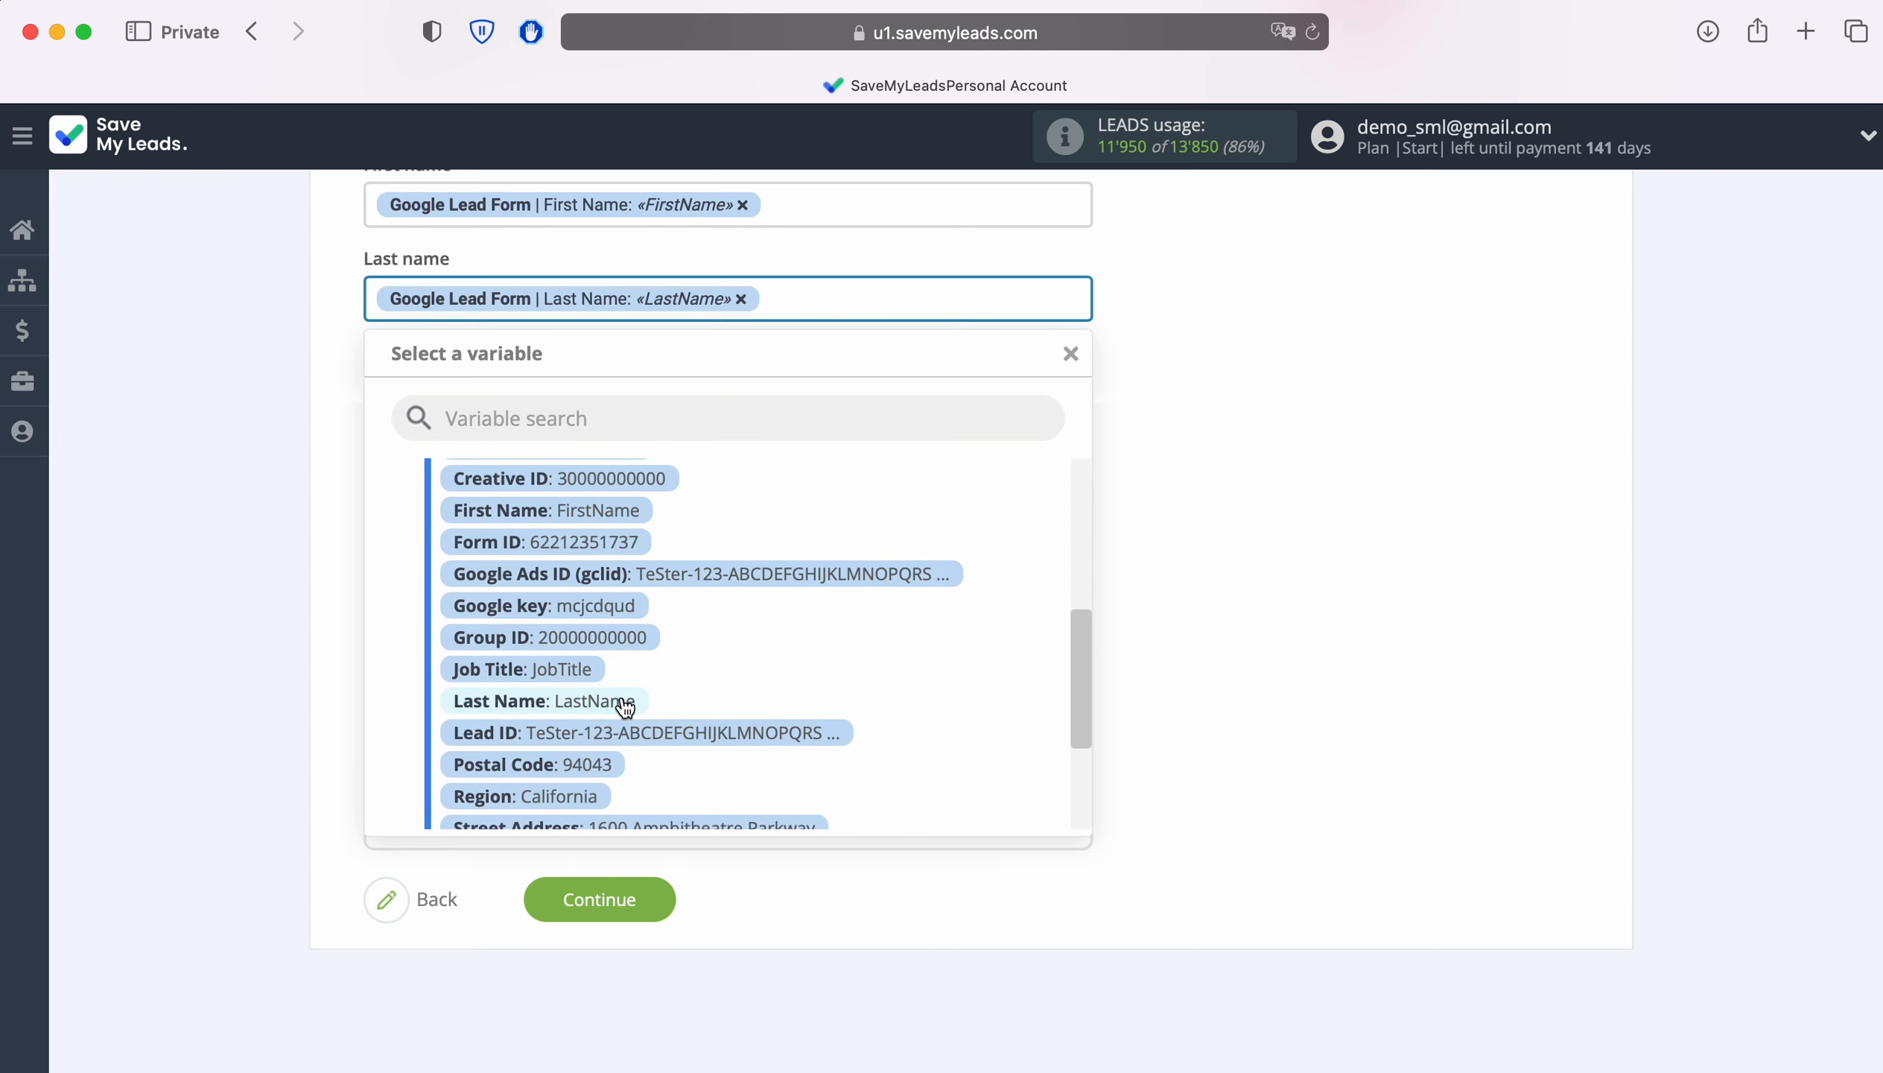
left_click(1264, 594)
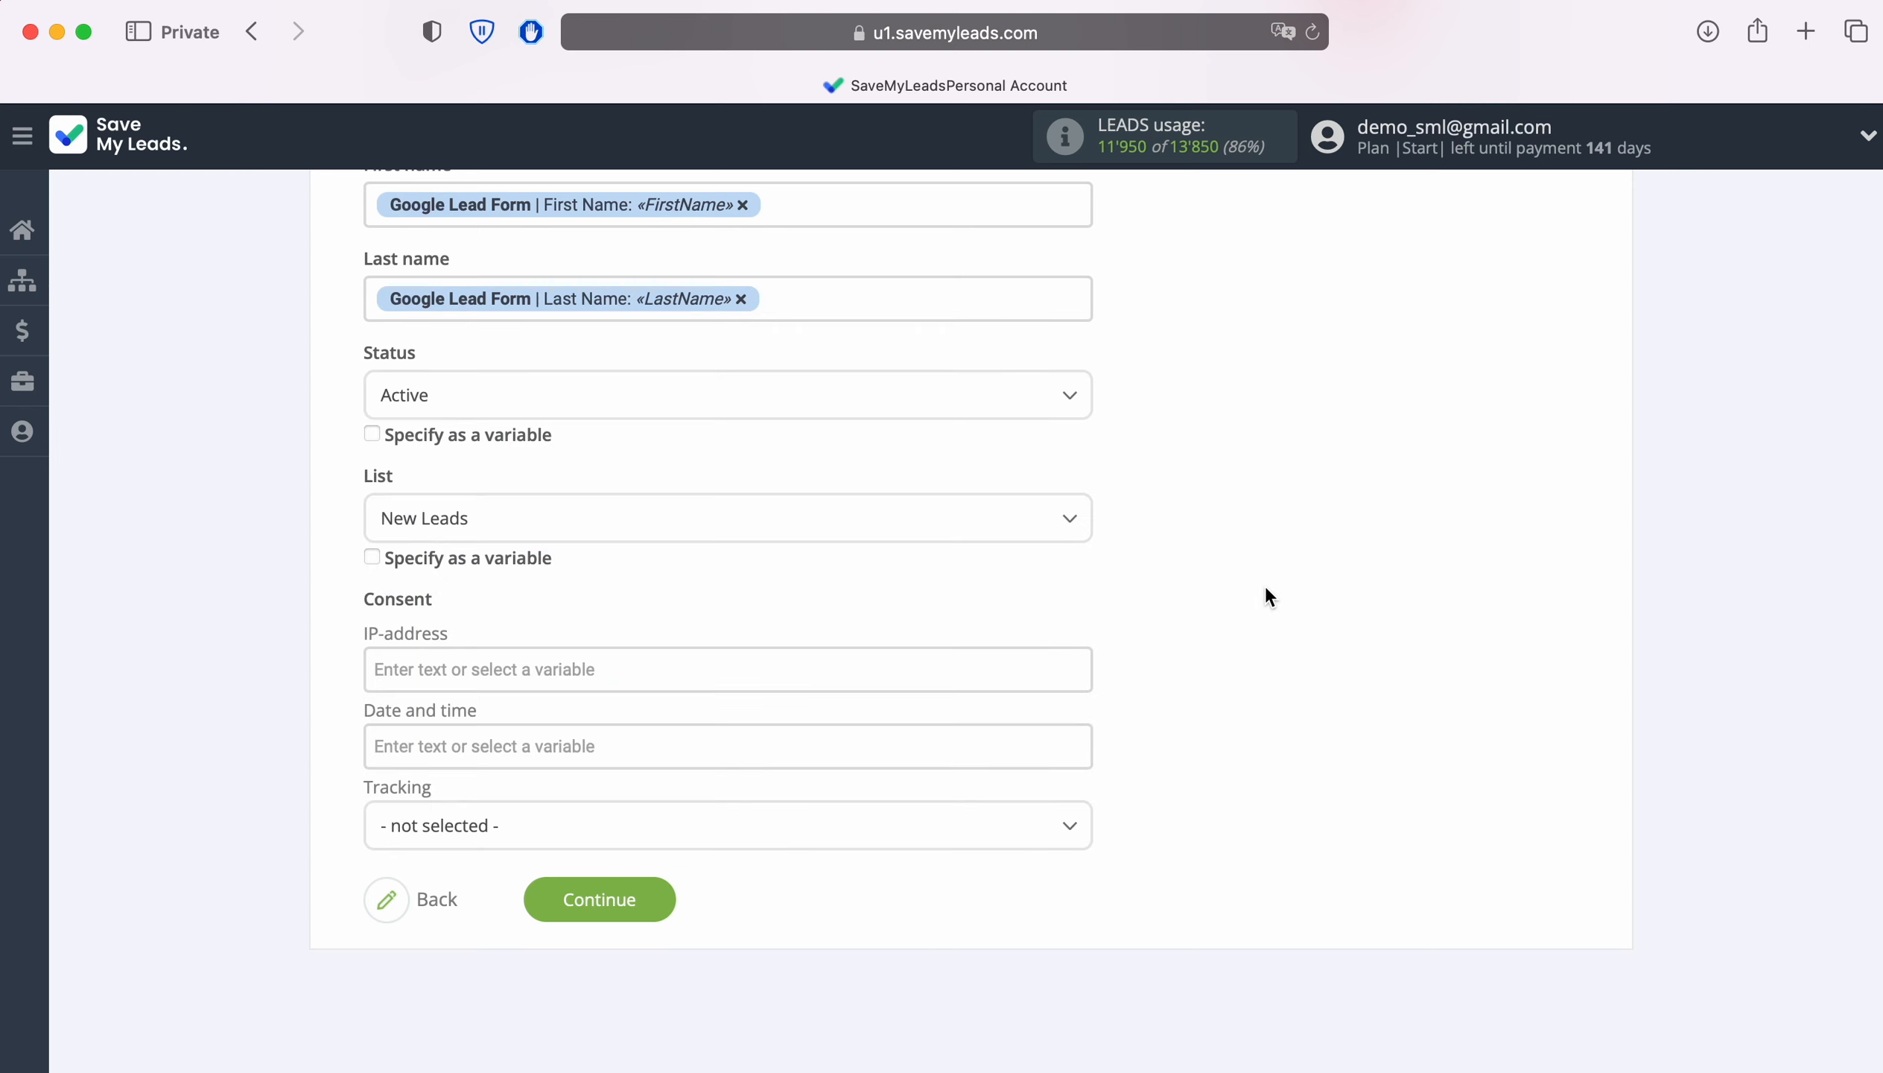
Accept the contact field mapping and send the test data to Elastic Email from the preview.
left_click(663, 889)
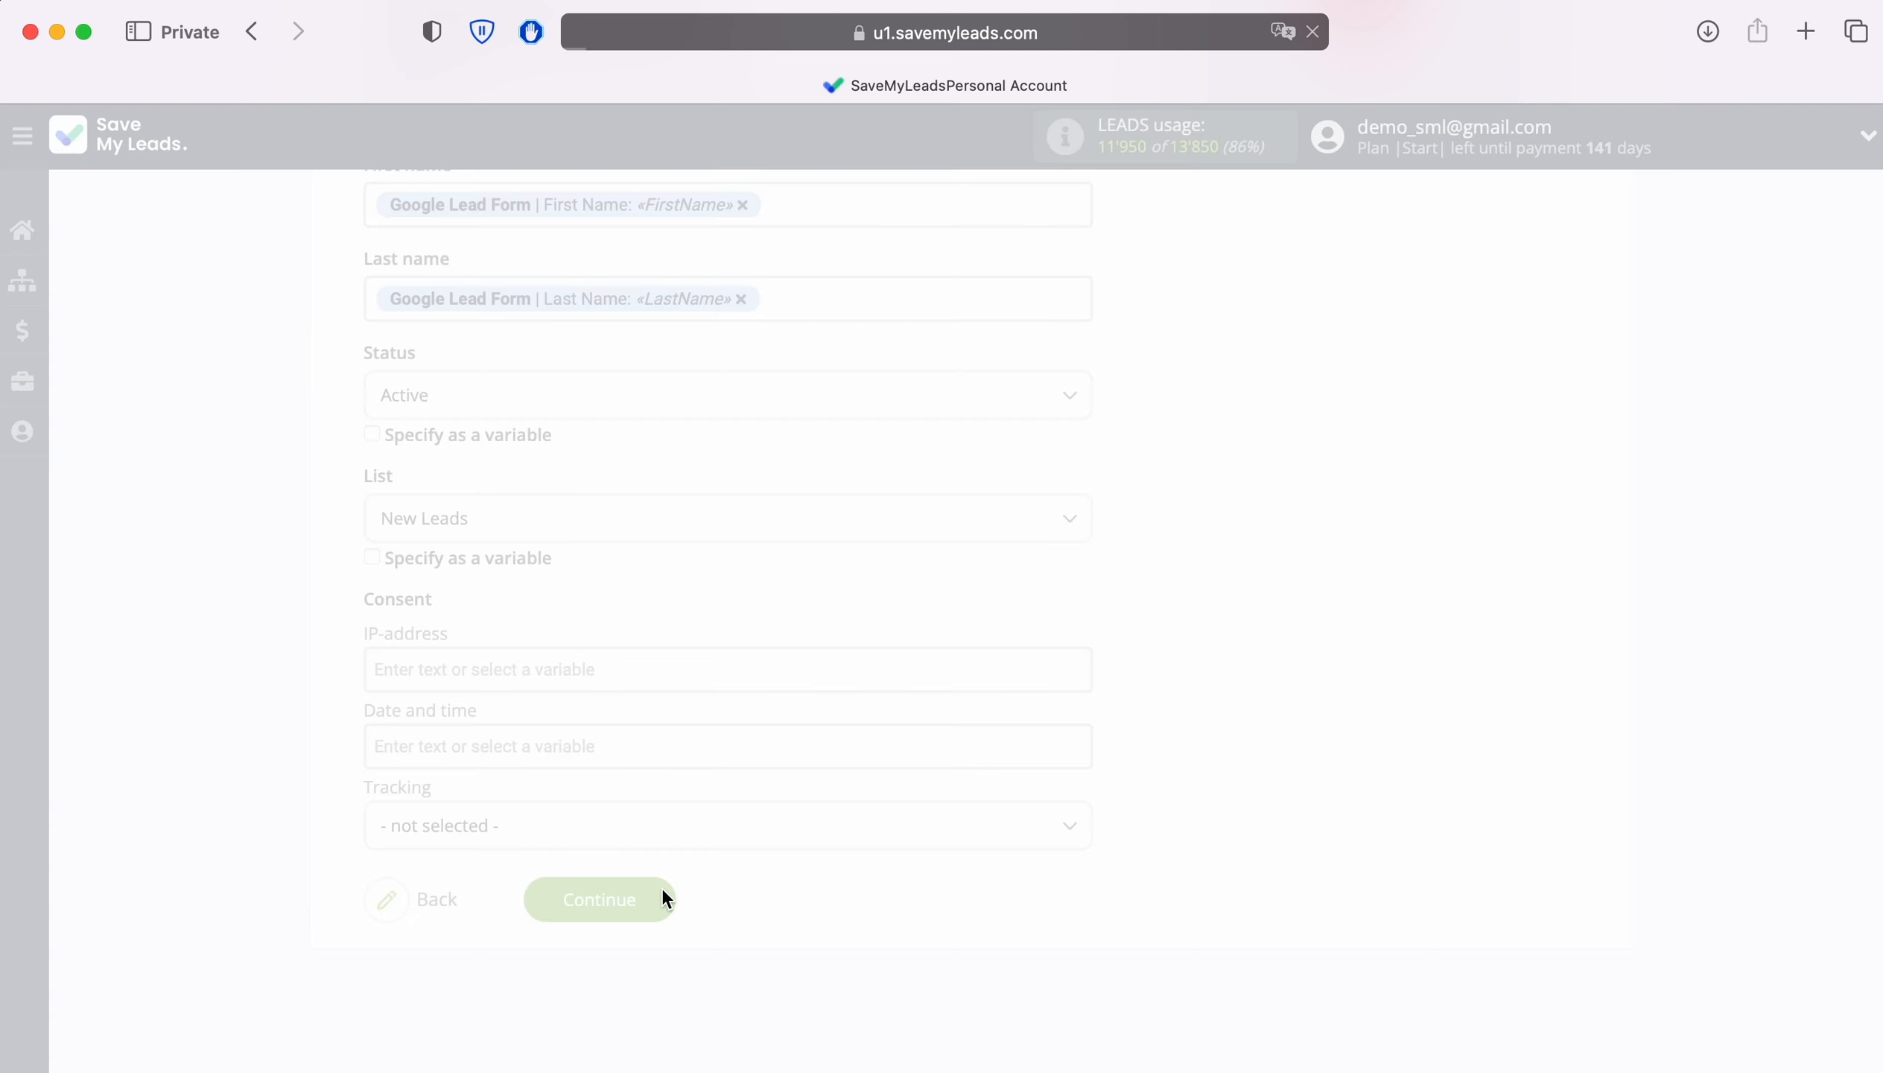
scroll(1736, 698, "down", 5)
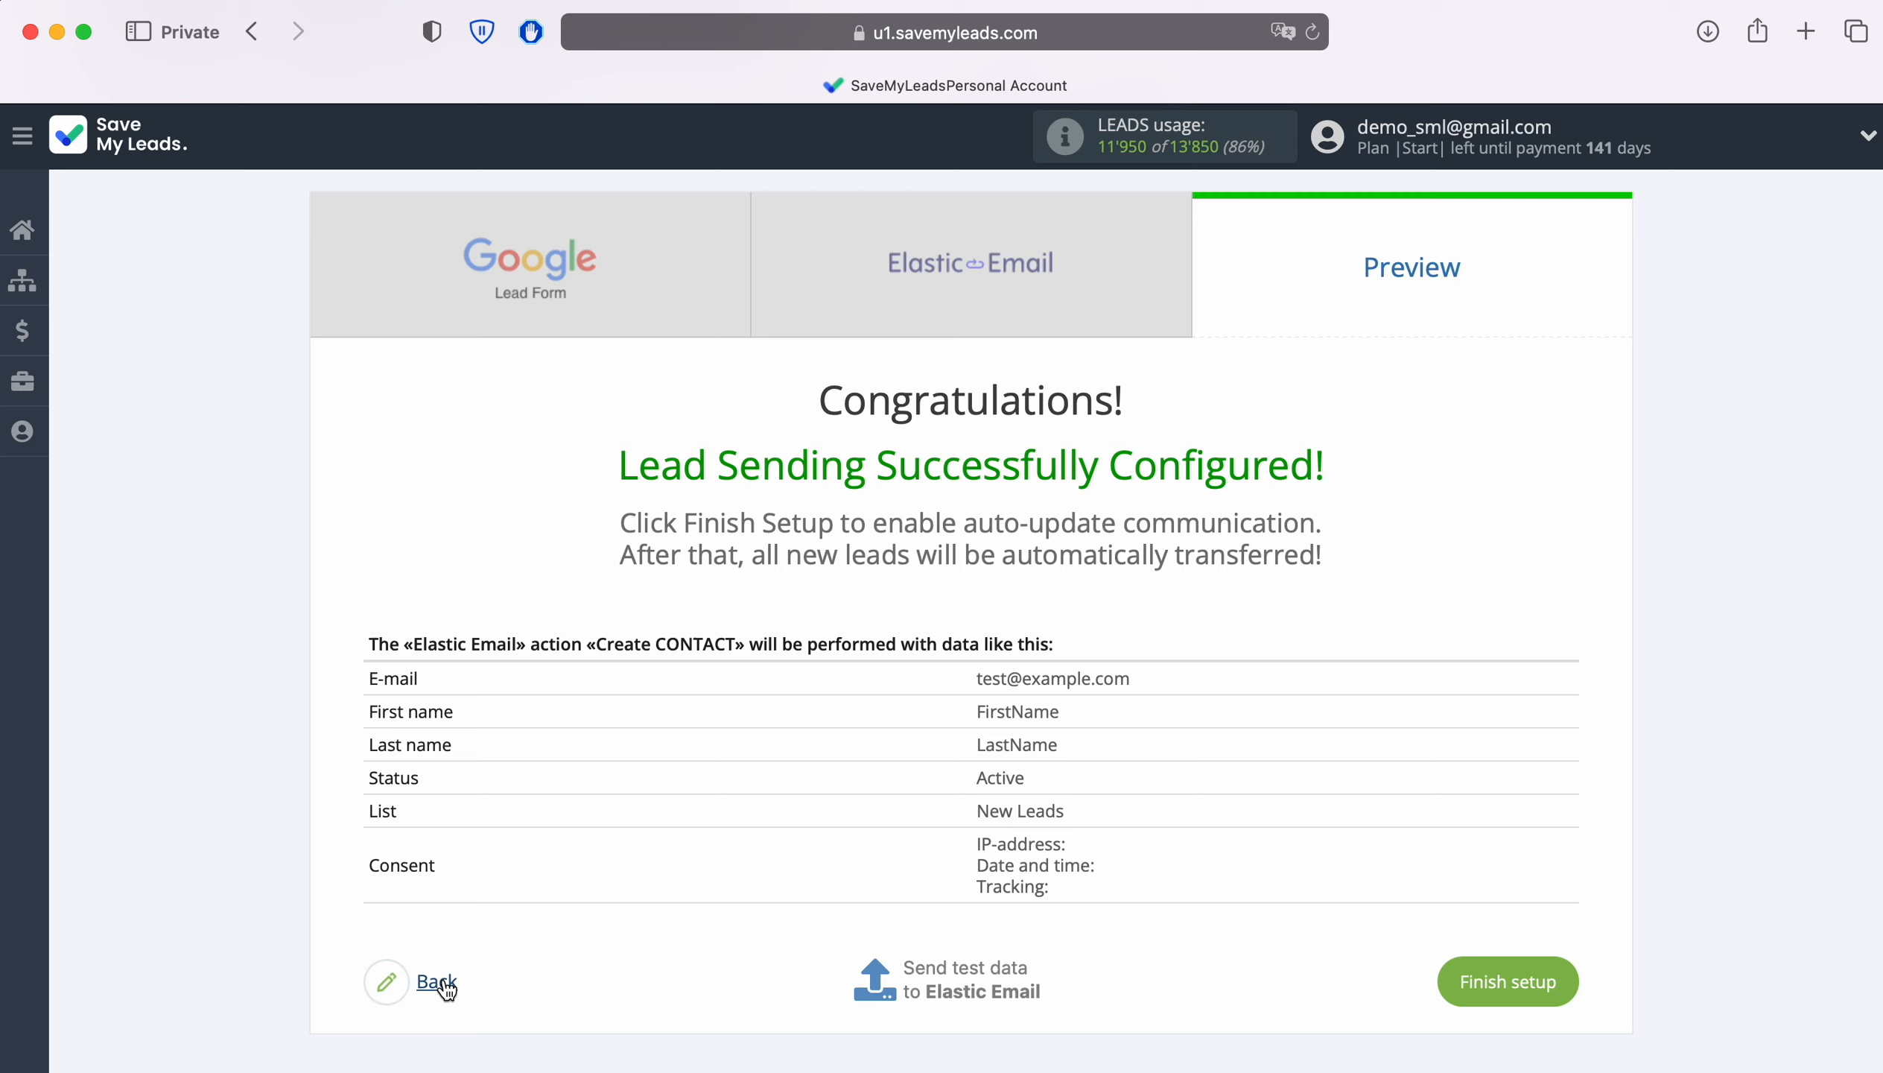
left_click(923, 978)
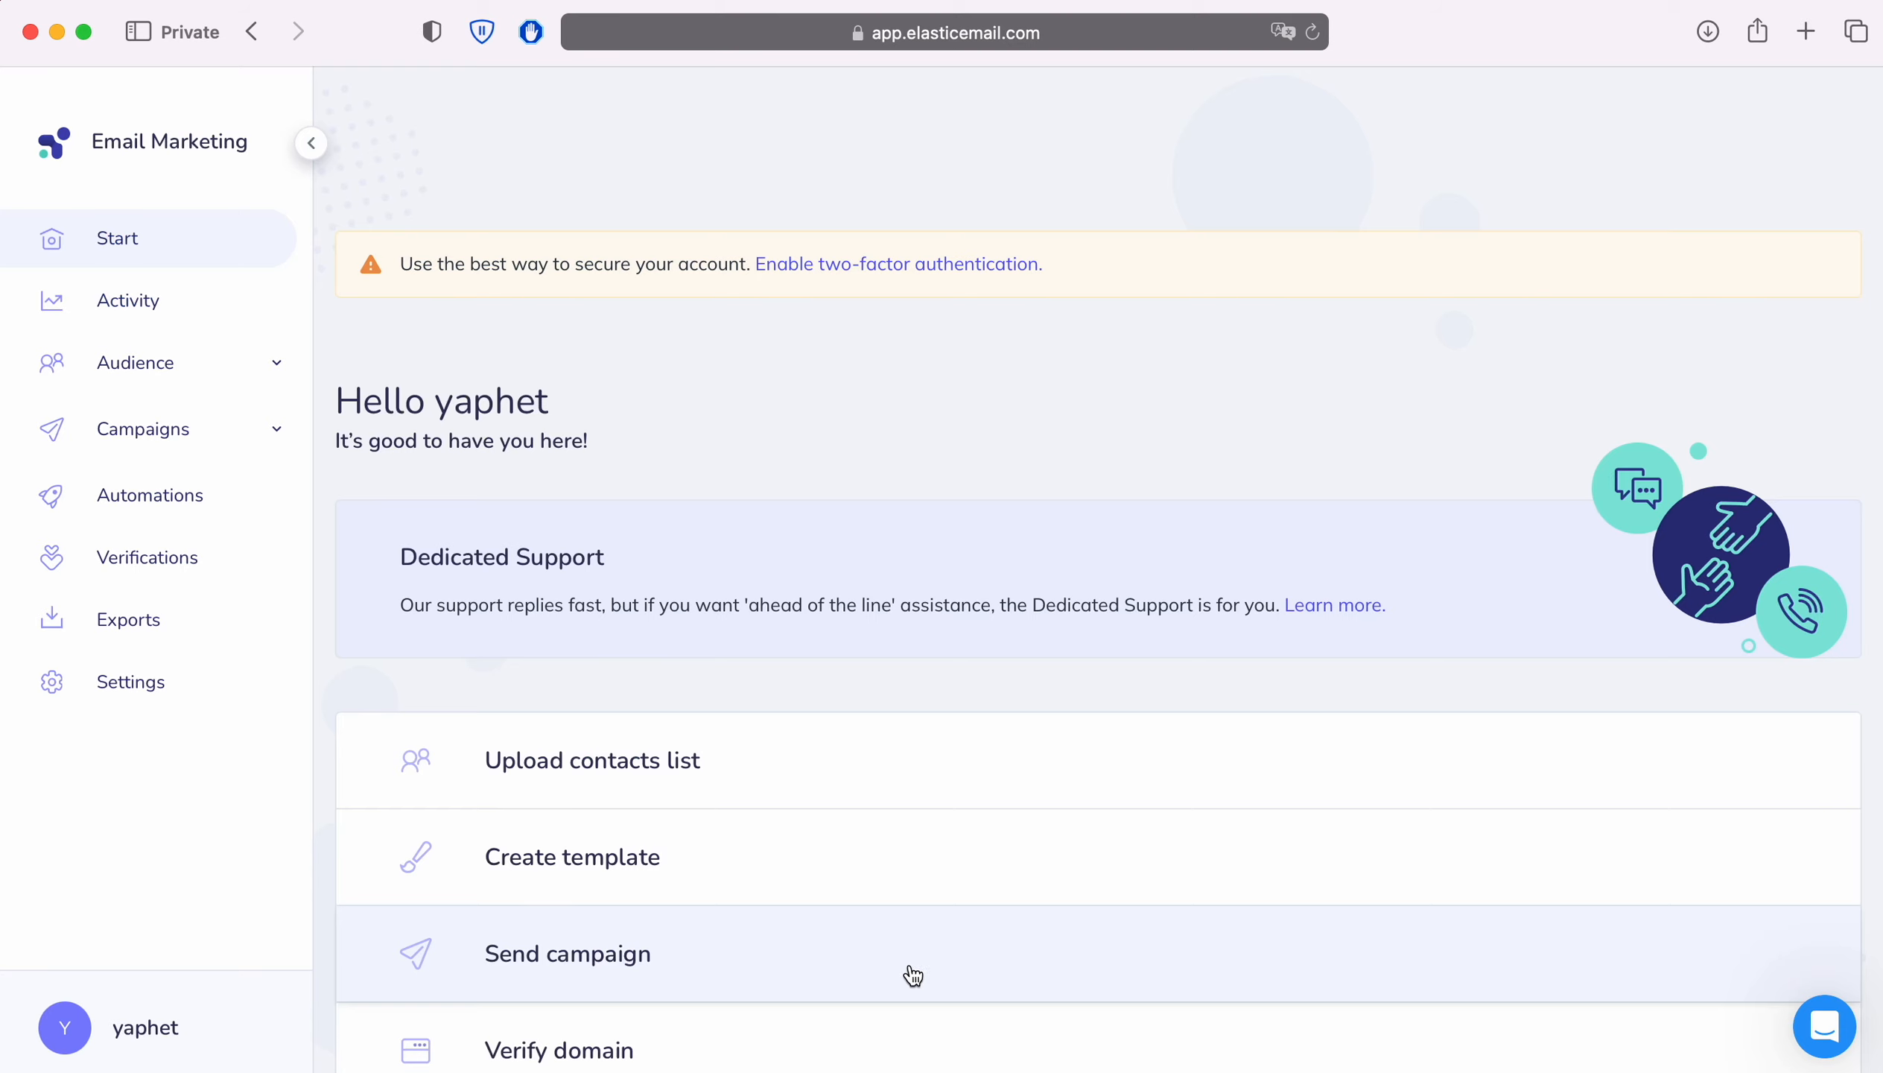
Switch to Elastic Email and open the test contact's details in the New Leads contact list.
left_click(261, 375)
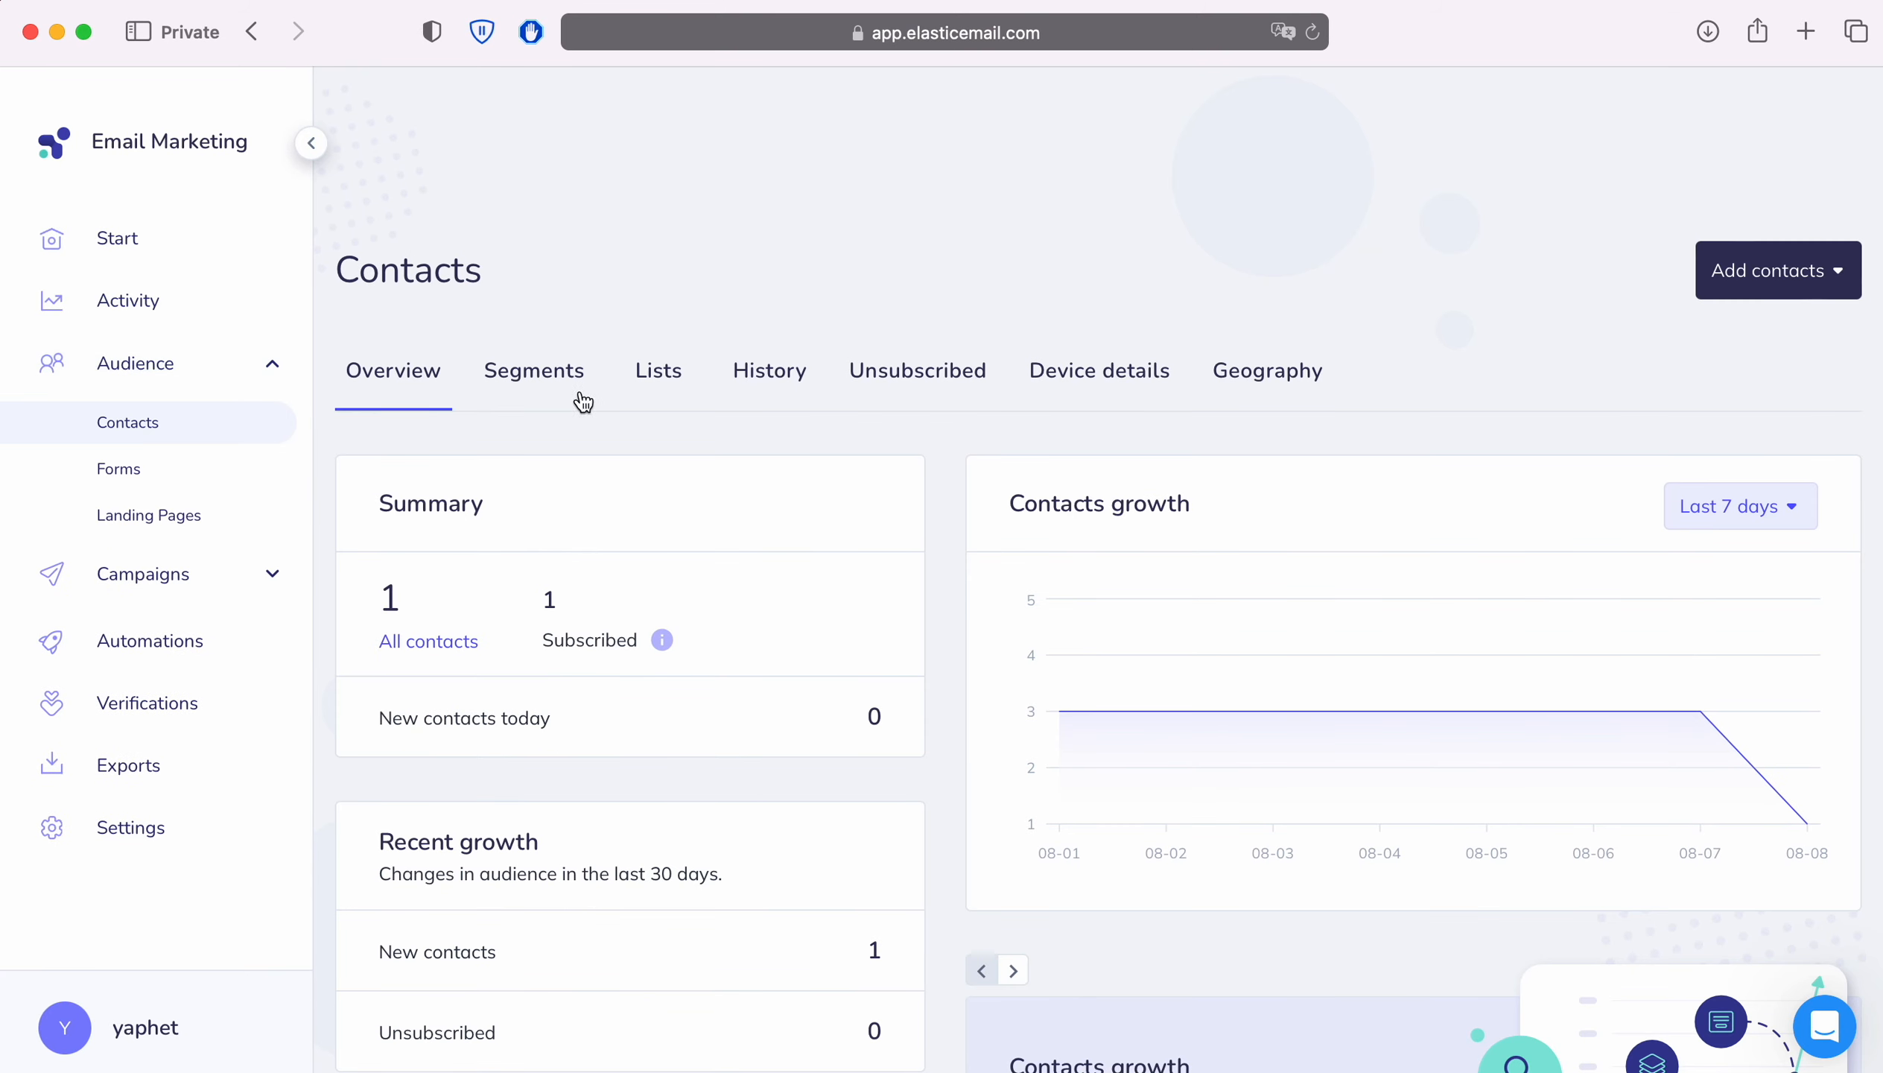
left_click(656, 376)
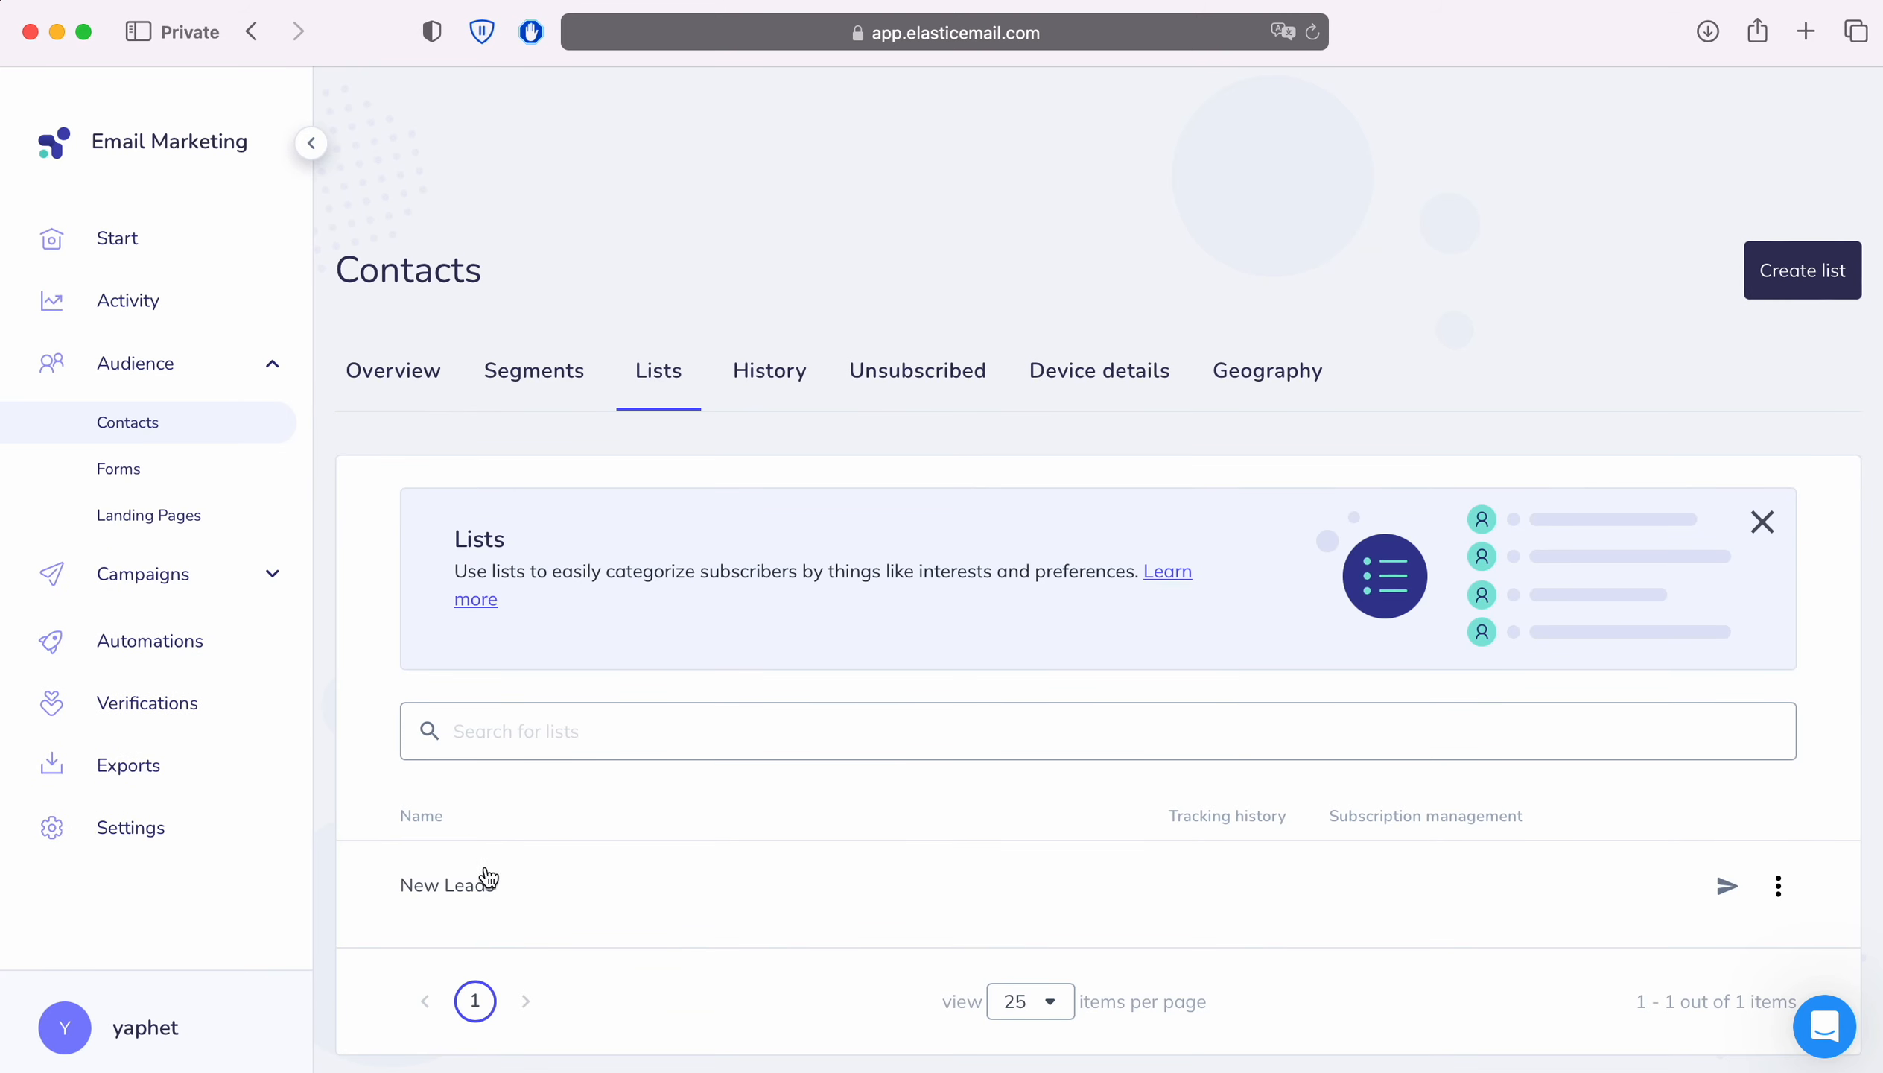
left_click(473, 885)
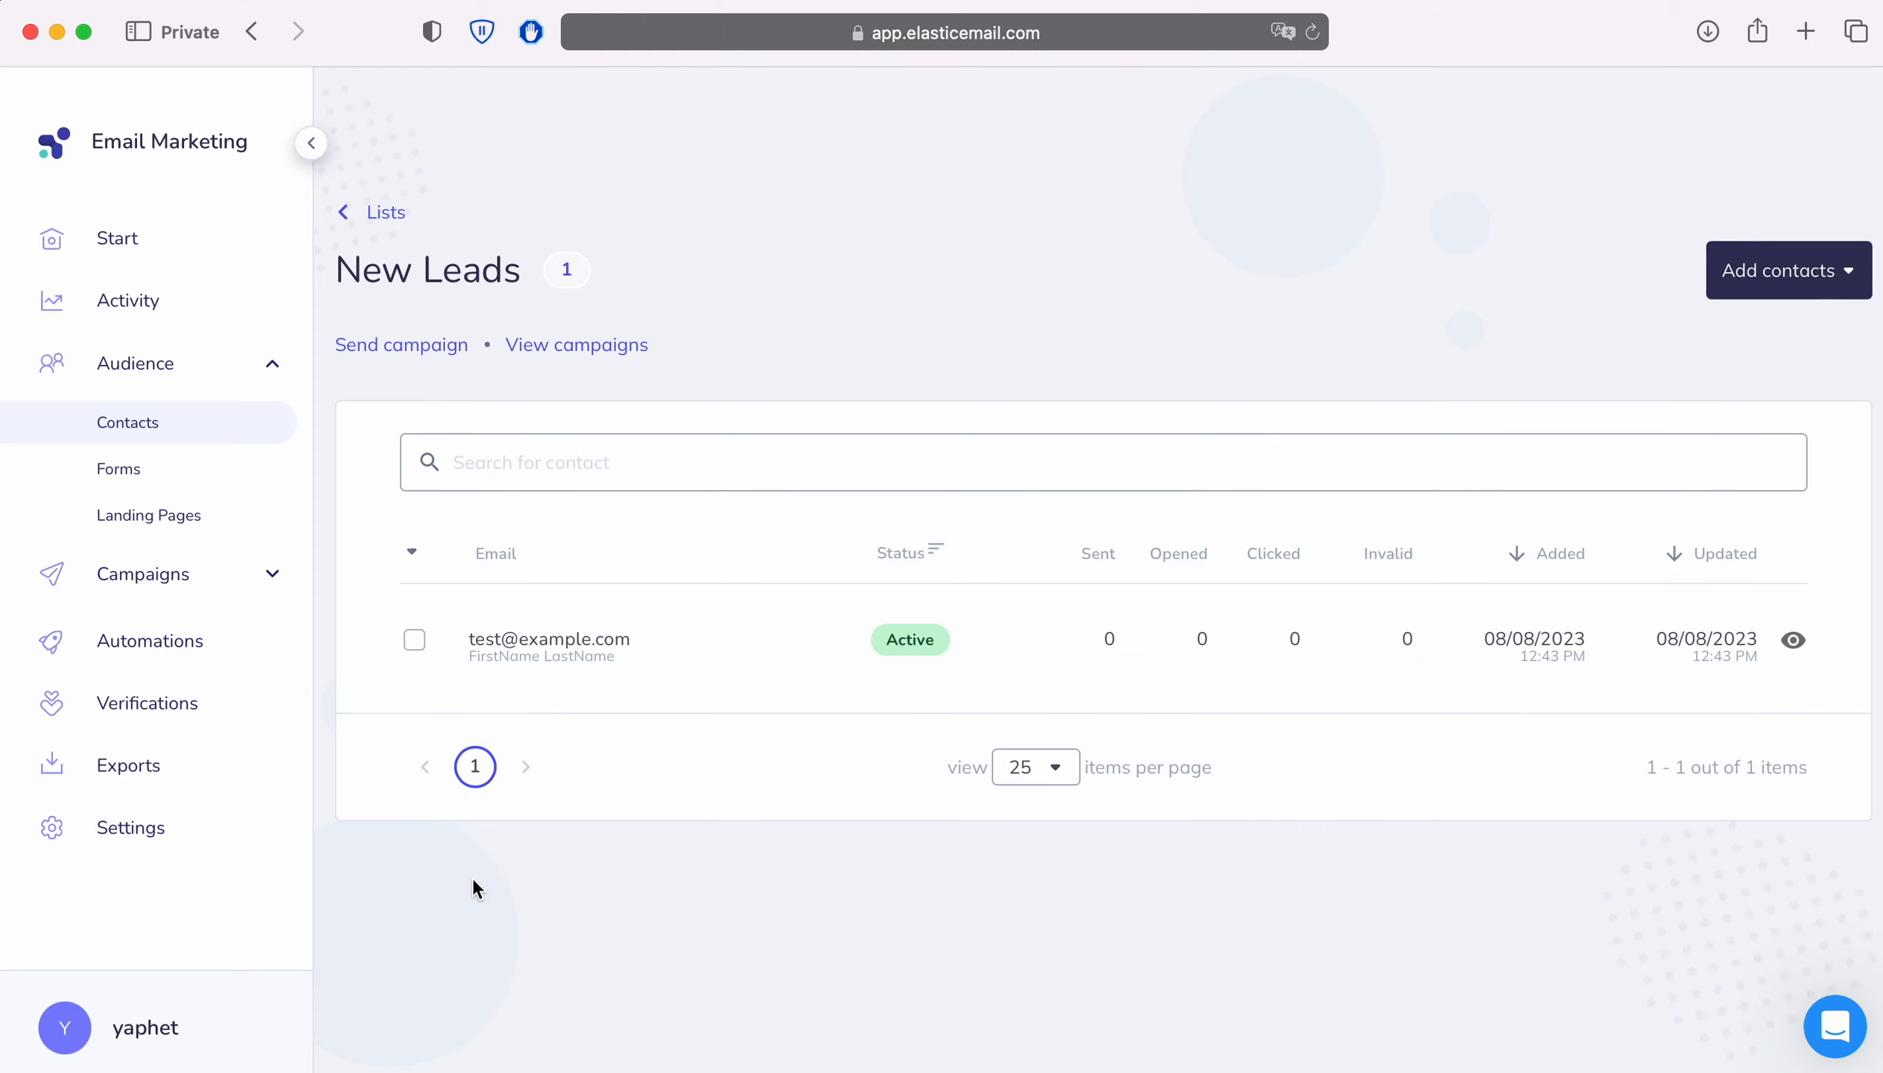
left_click(1794, 639)
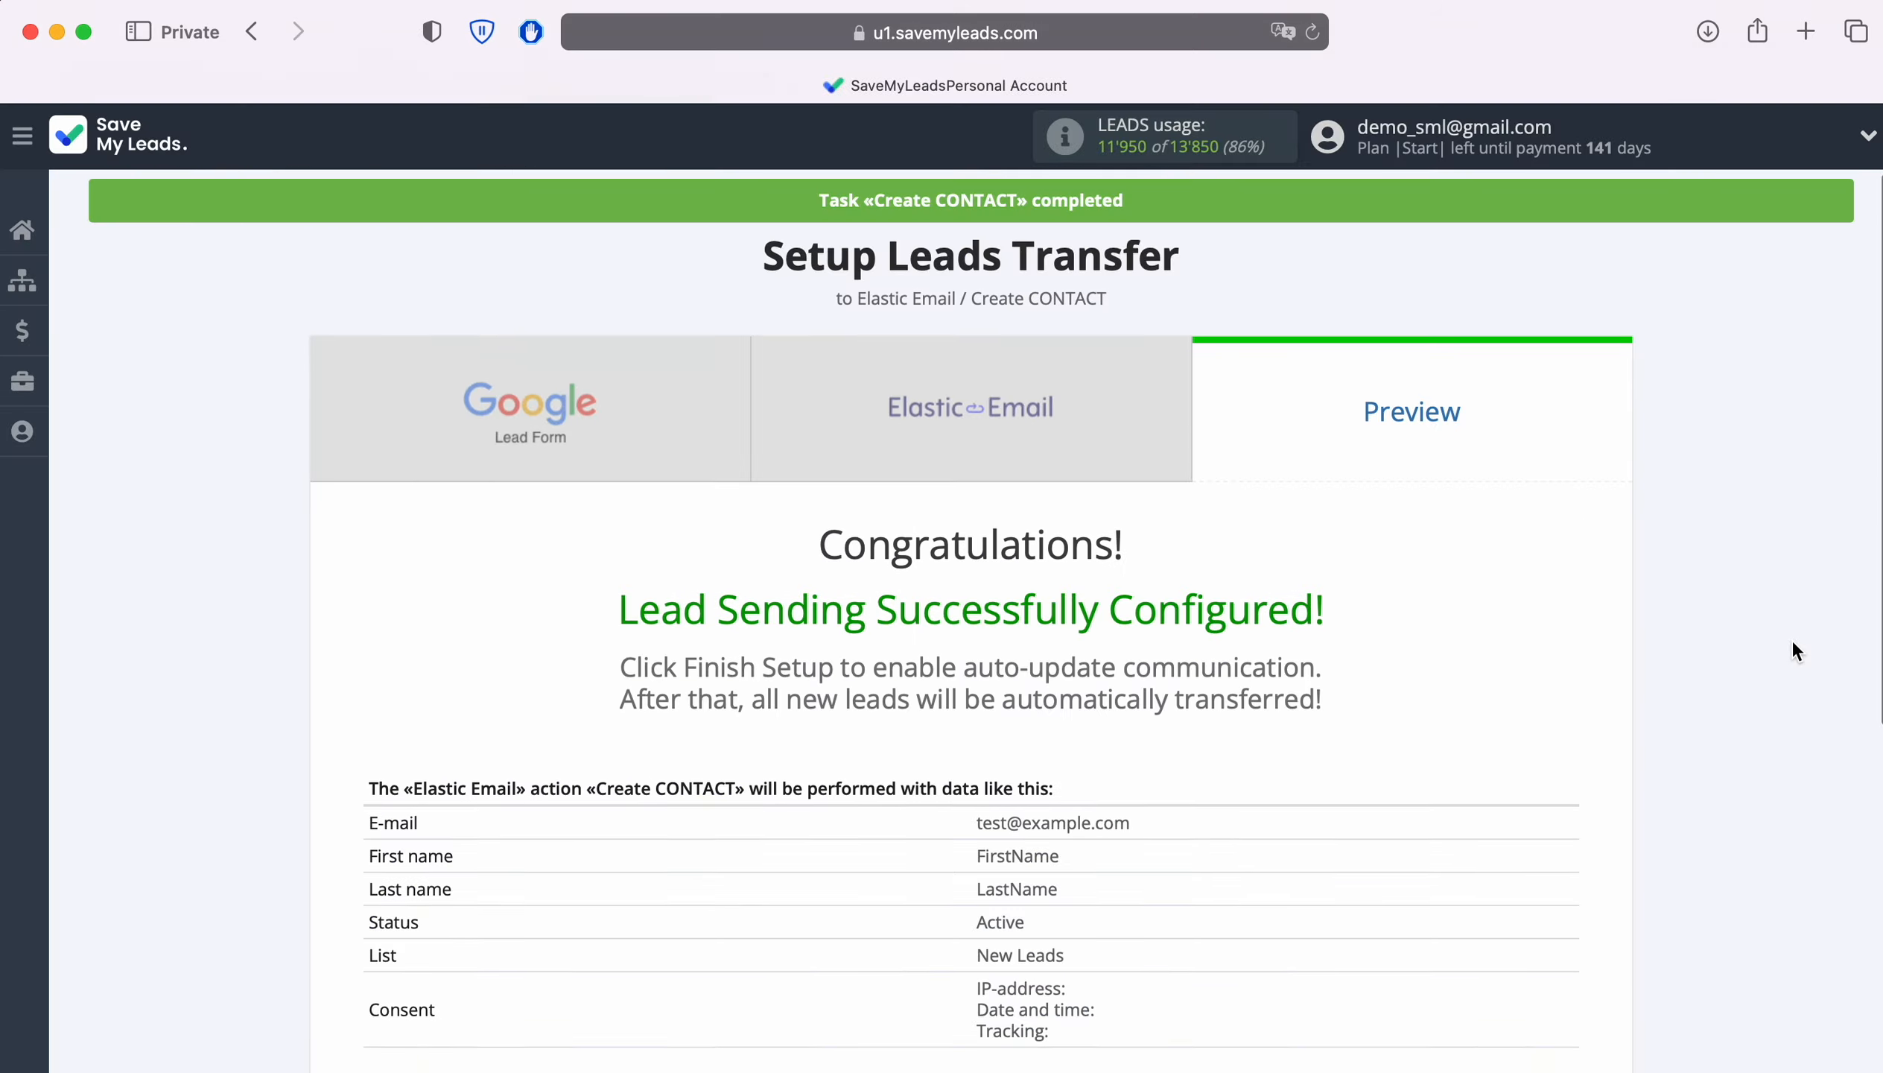
Return to SaveMyLeads and finish the setup of the Google Lead Form to Elastic Email connection.
scroll(1798, 651, "down", 3)
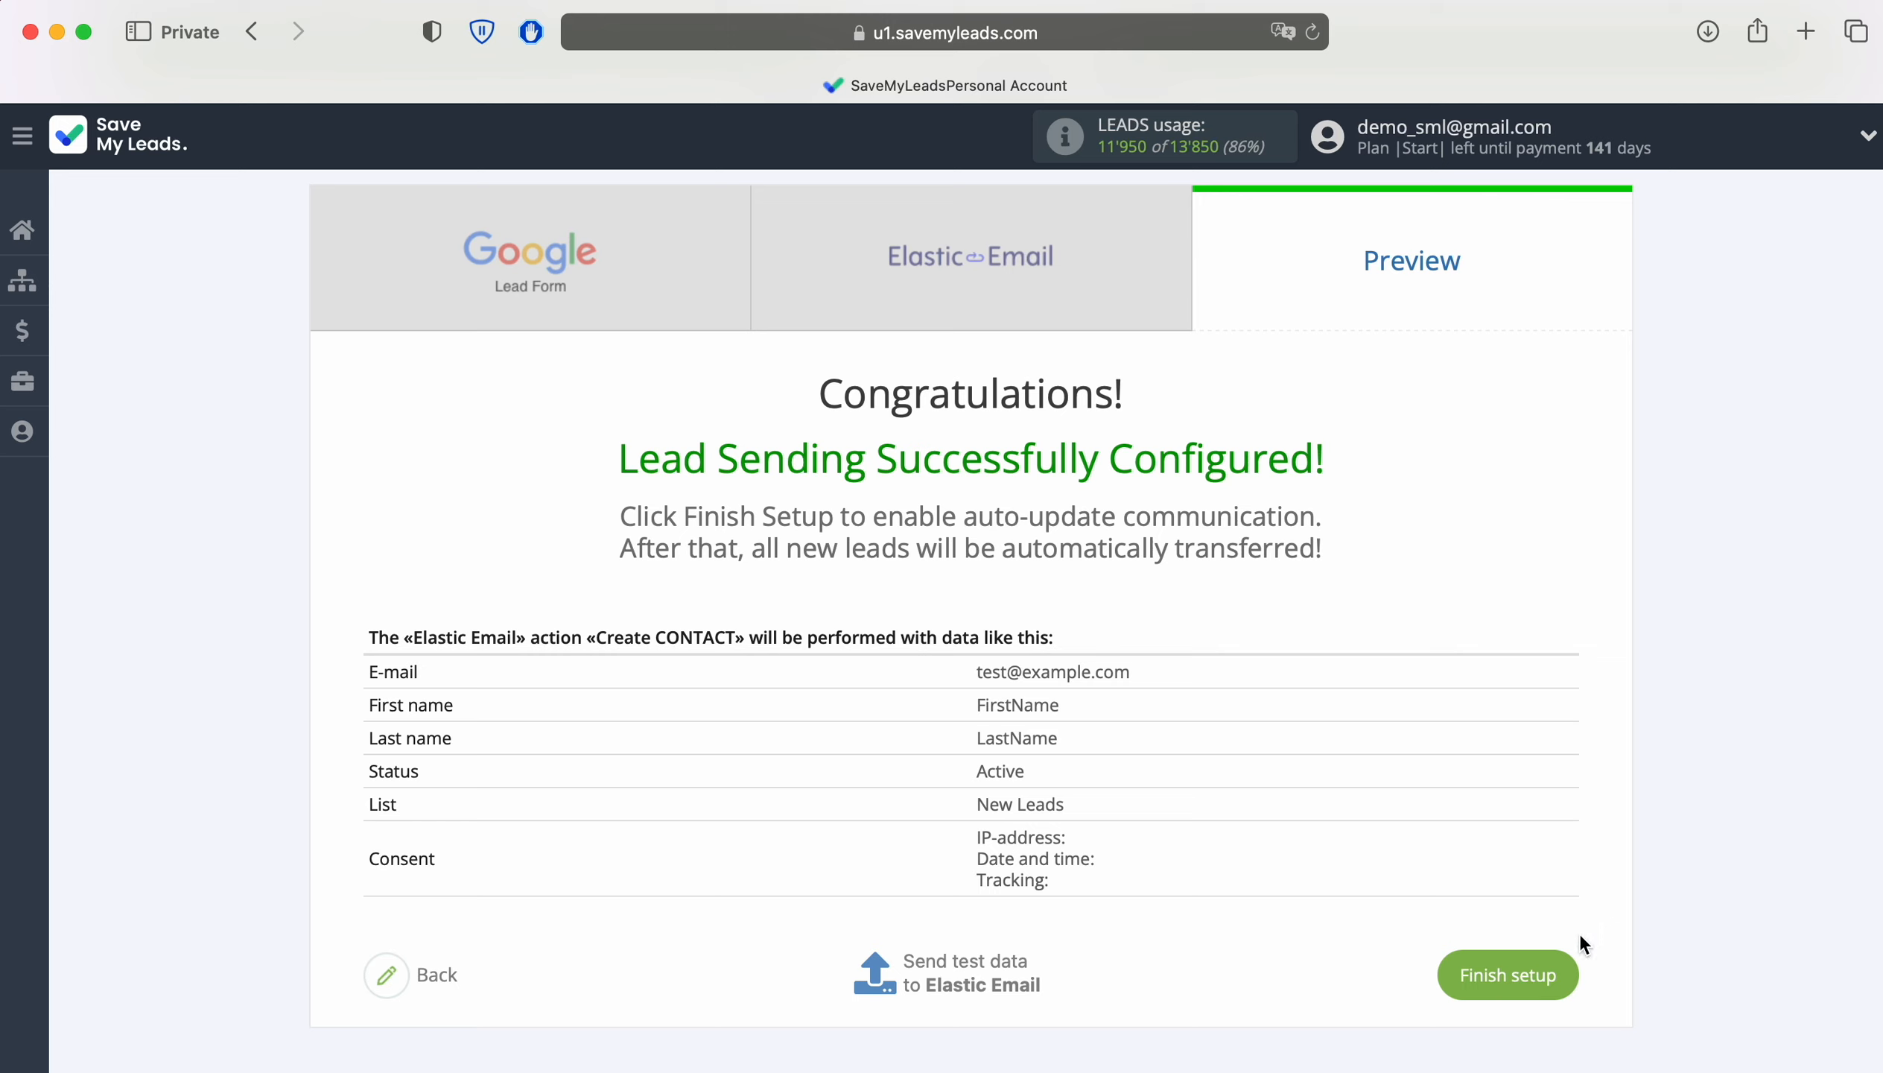
left_click(1555, 975)
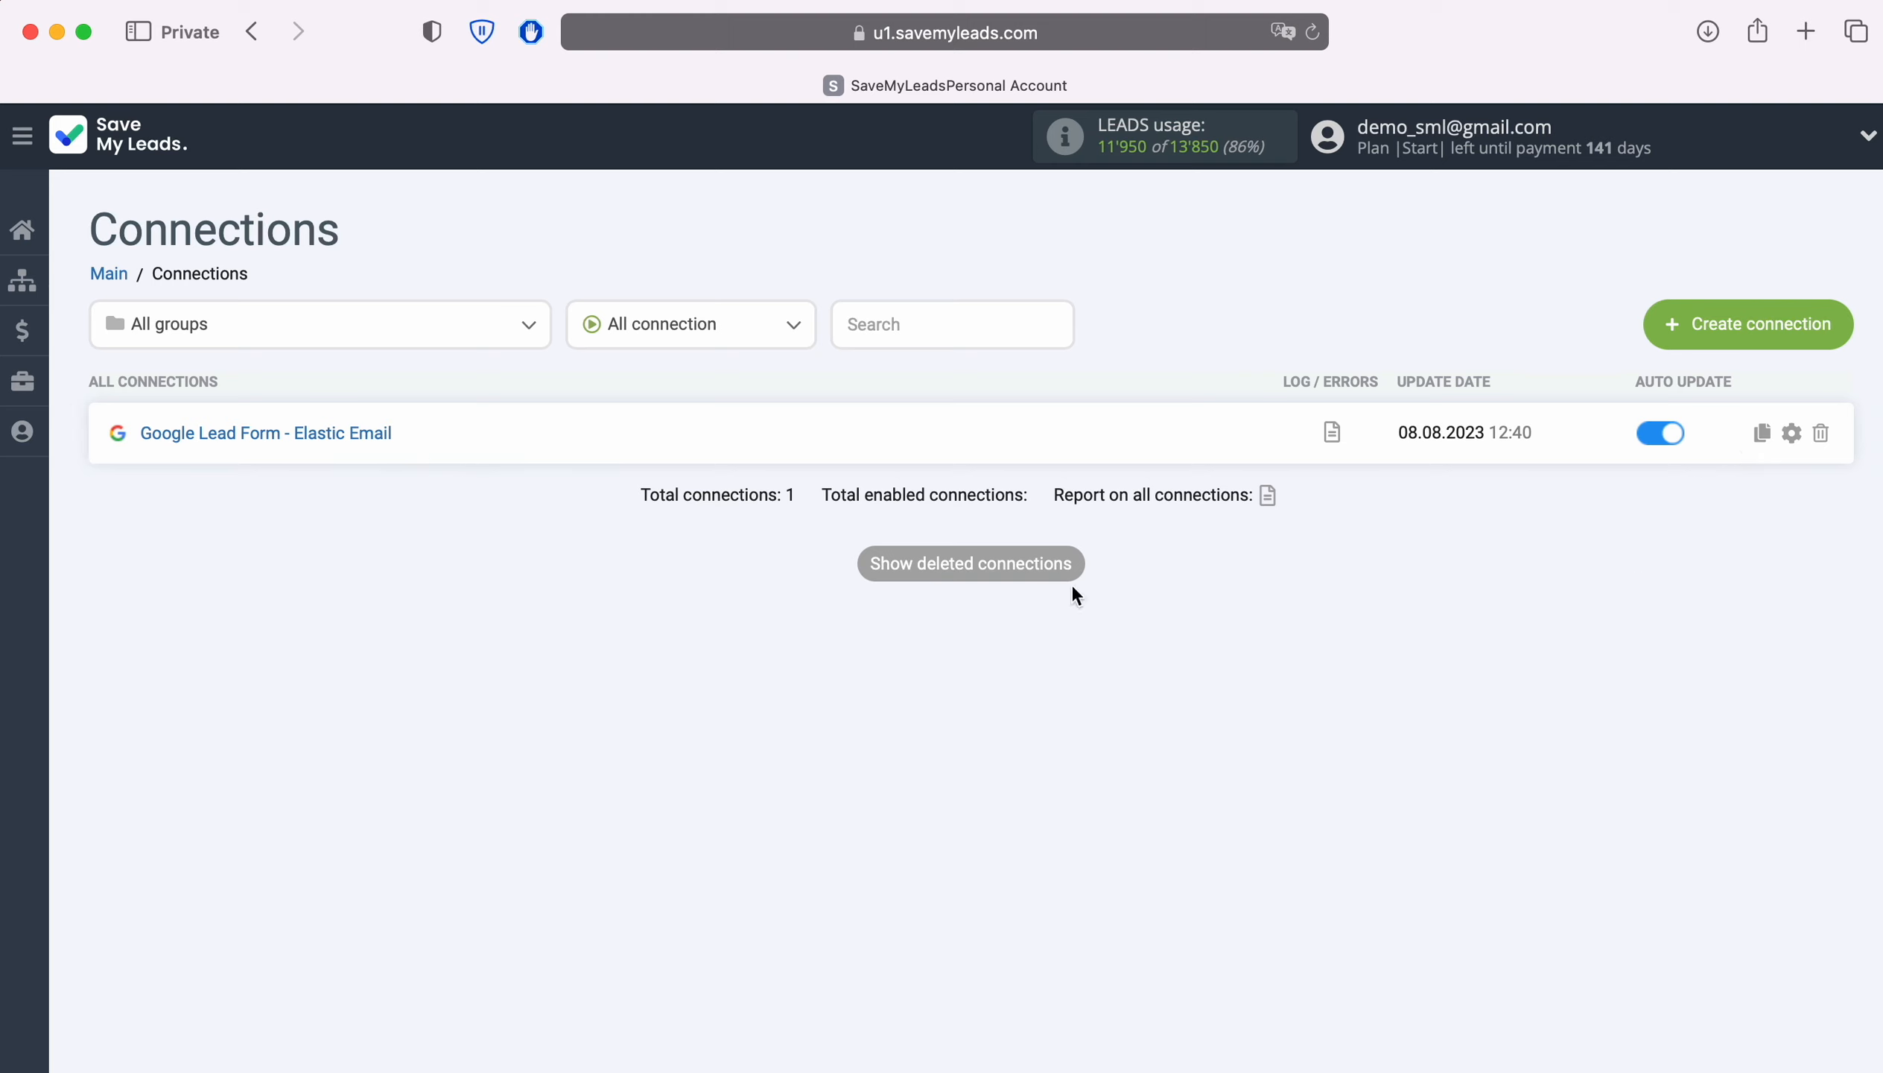
Rename the connection as "Google Lead Form - Elastic Email Lead from Google Lead Form", leaving it without a group.
left_click(1793, 434)
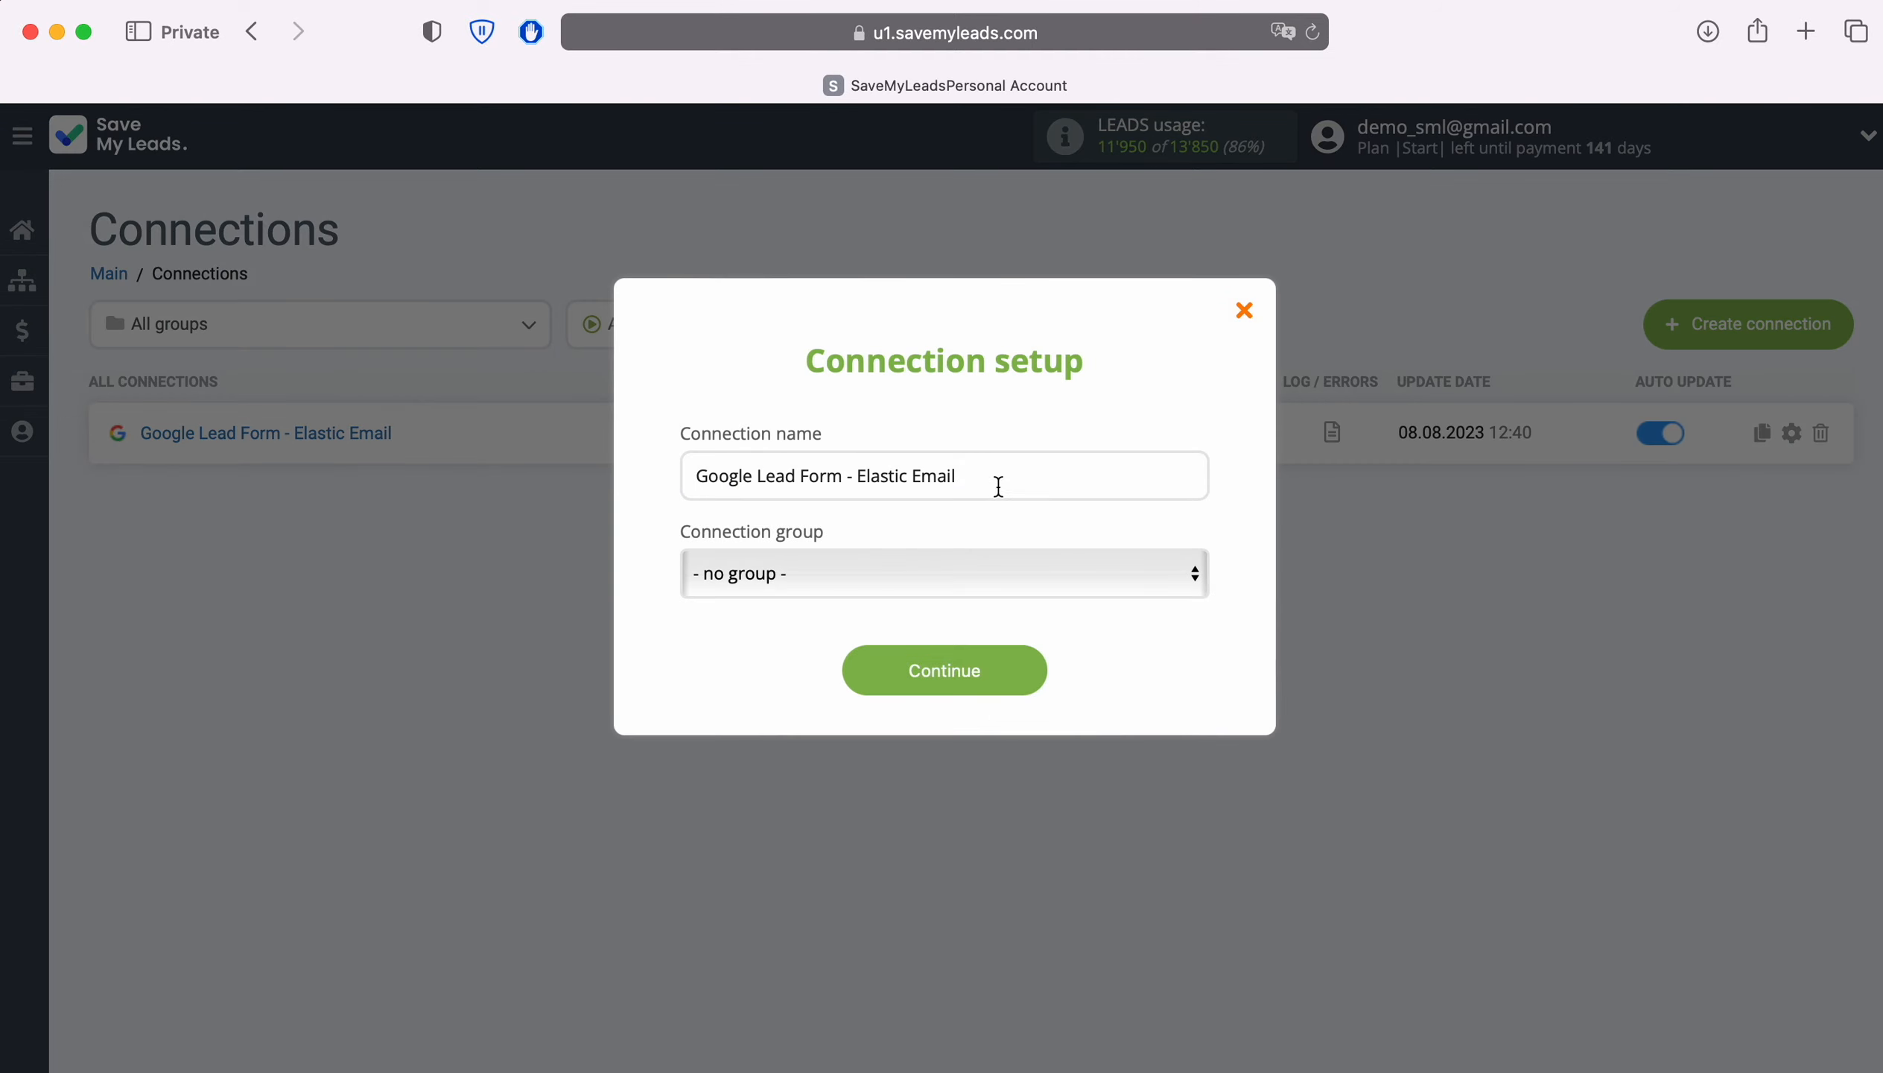
type("from Google ")
type("Lead Form")
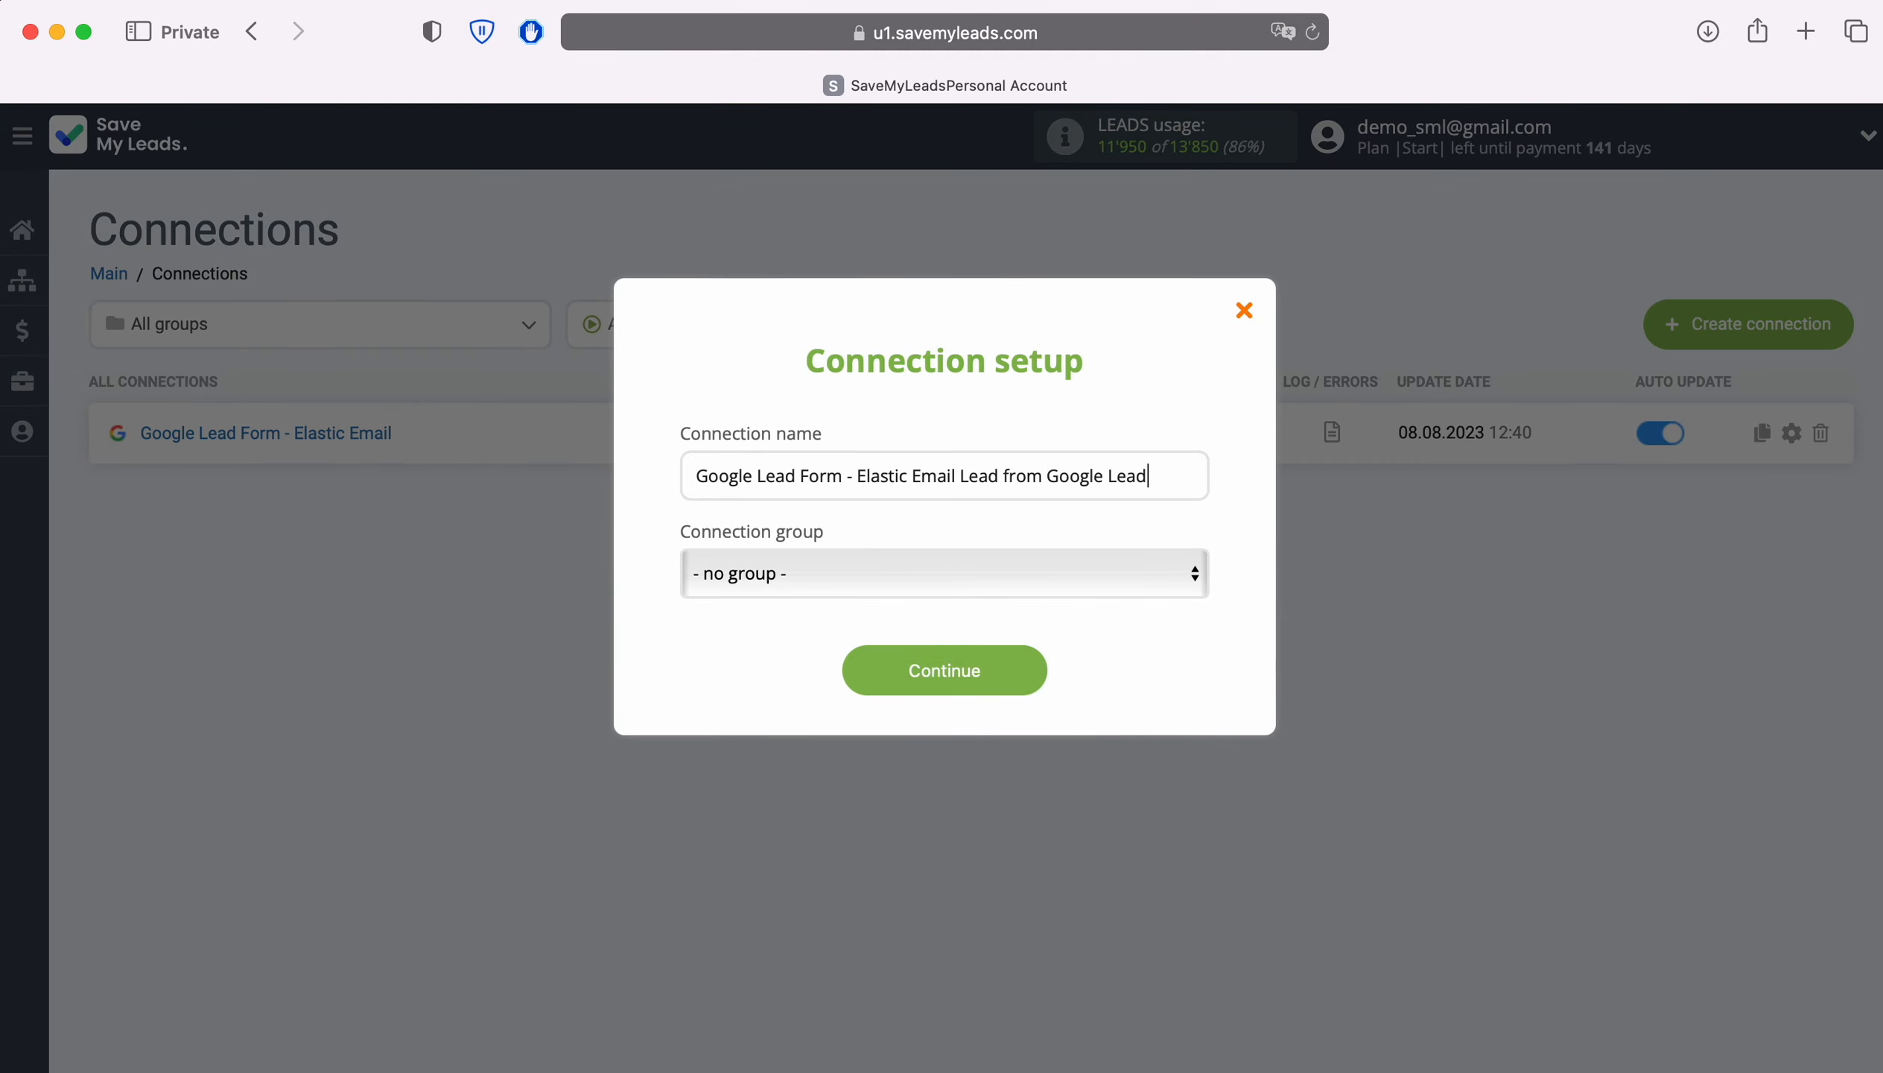
left_click(1034, 671)
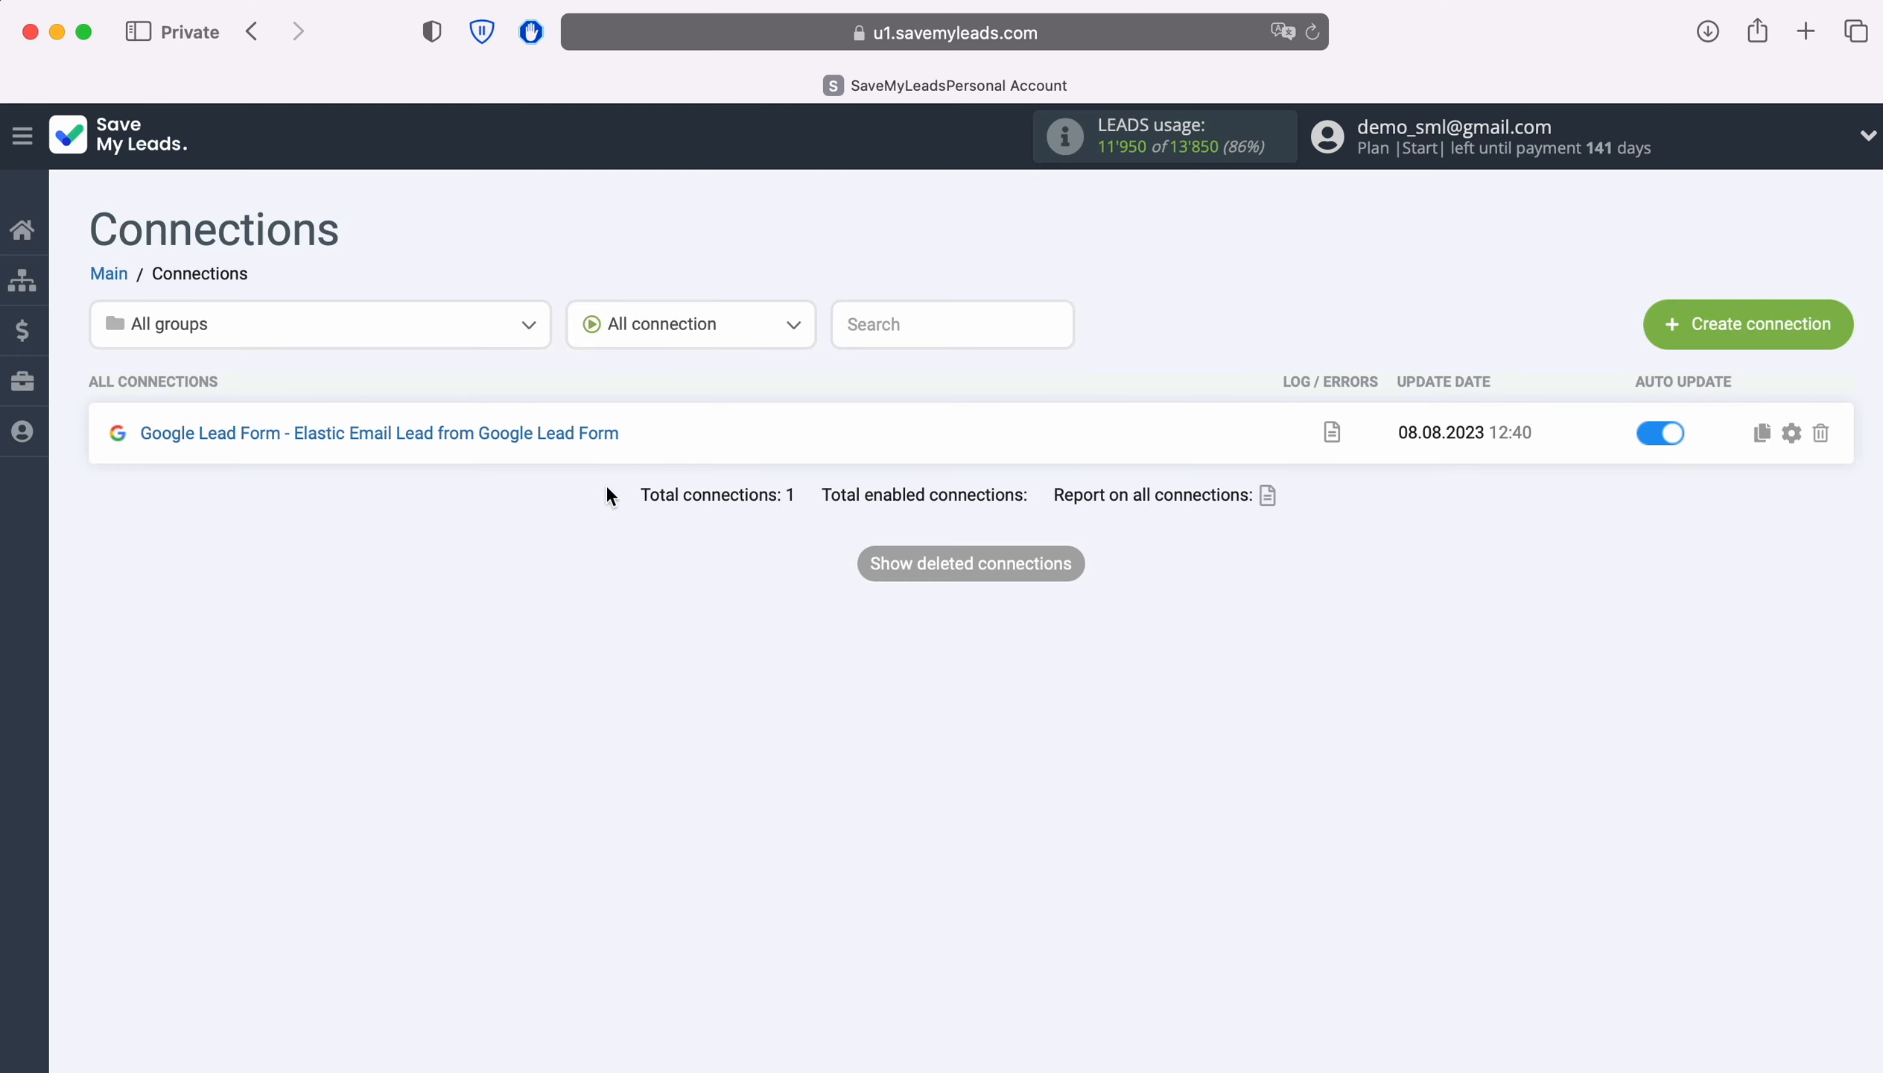